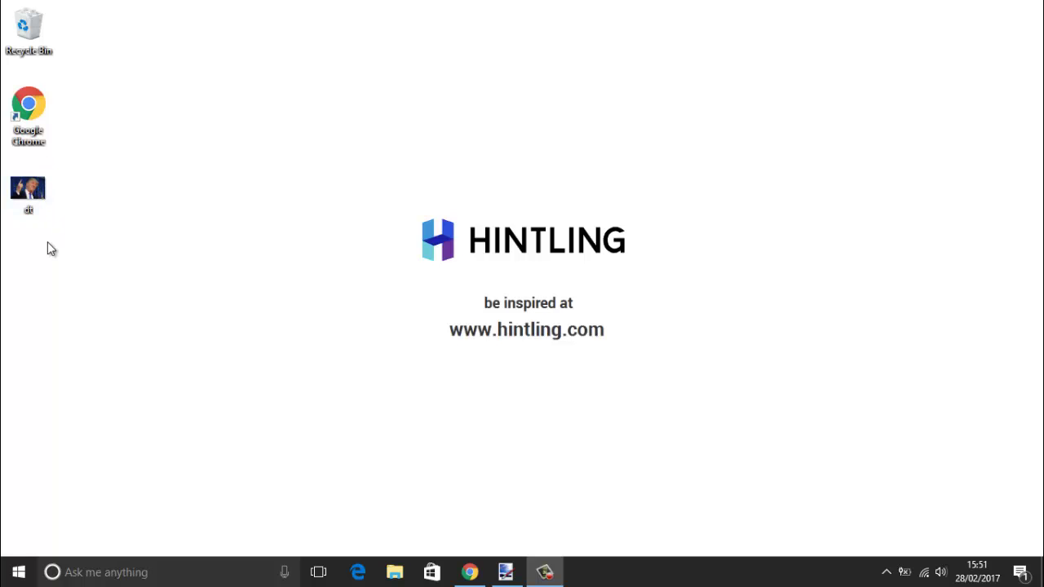
pyautogui.rightClick(27, 196)
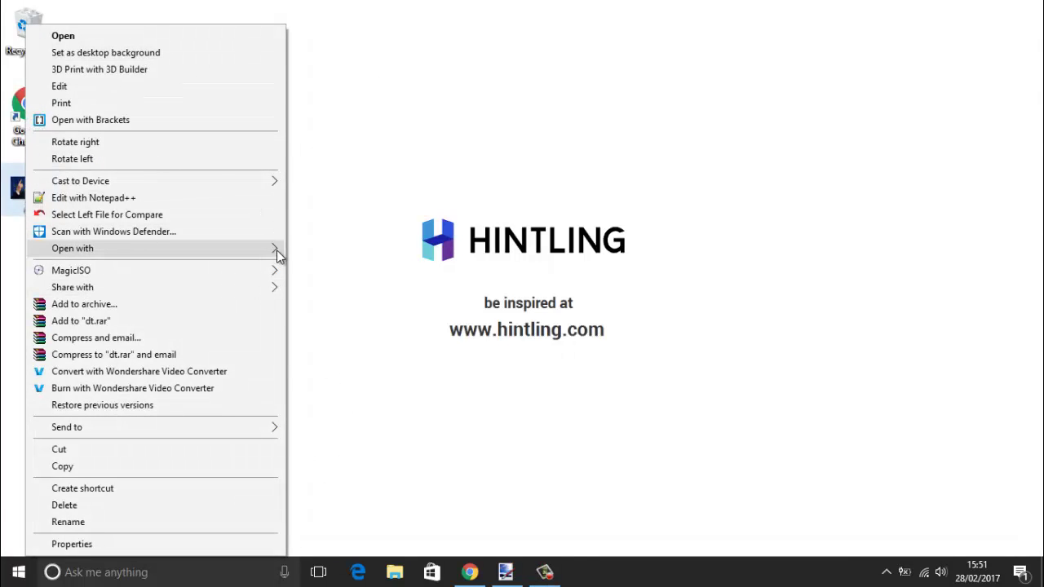
pyautogui.moveTo(277, 255)
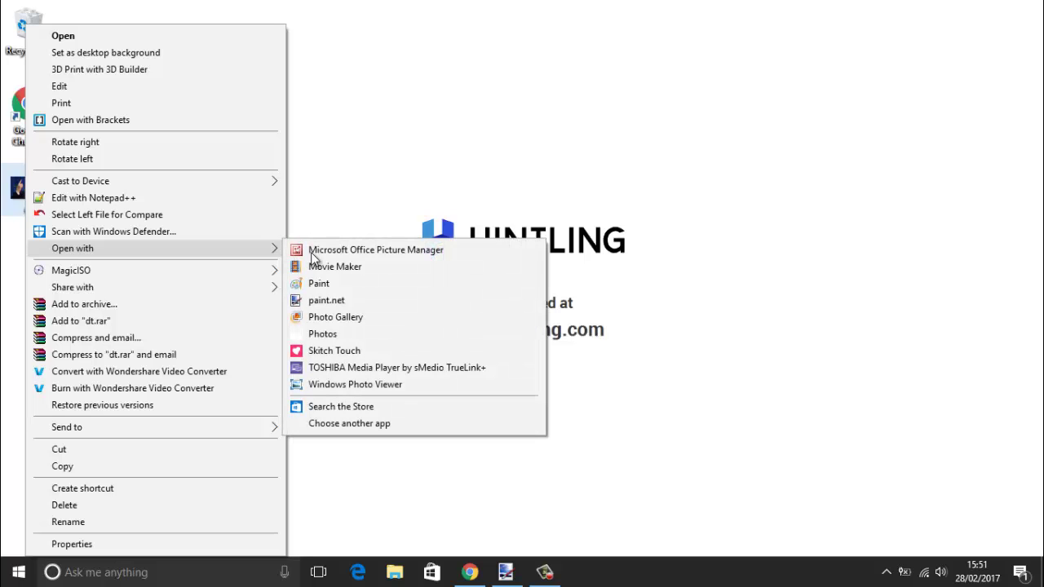
pyautogui.click(508, 108)
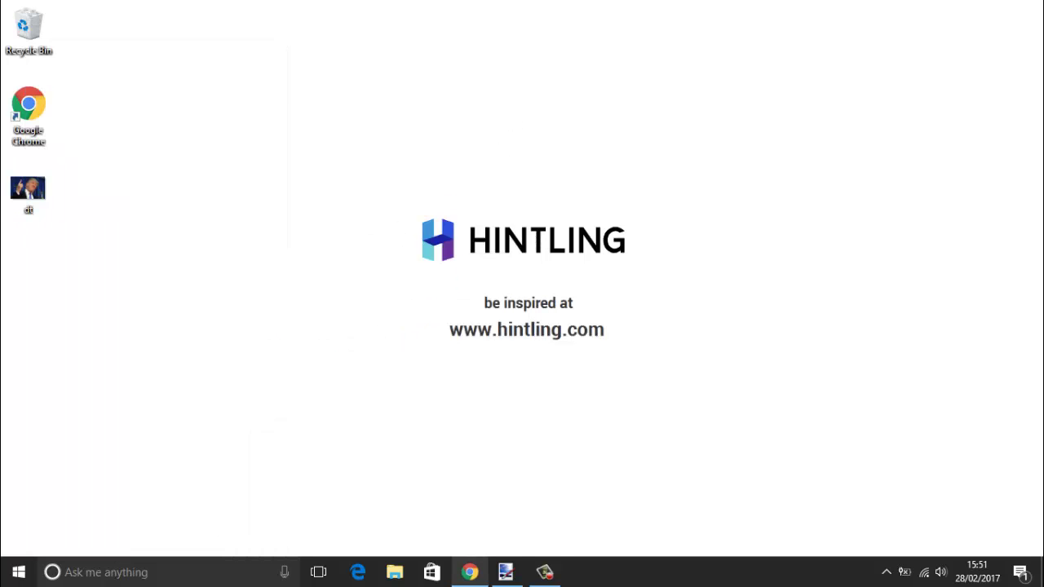
# Step: Switch to paint.net with the dt.jpg image and pick a light cyan primary color on the color wheel
pyautogui.click(507, 572)
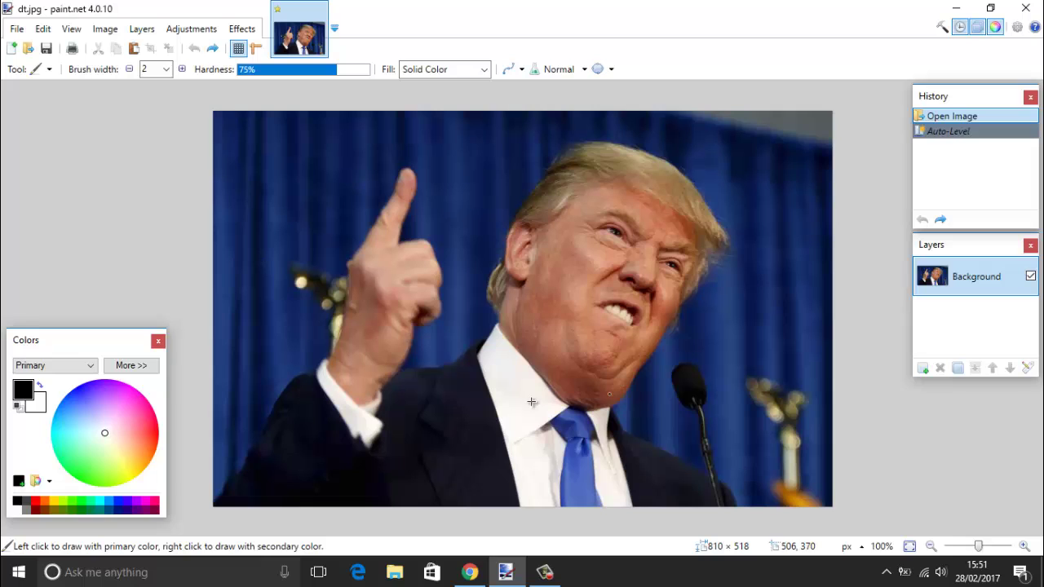
pyautogui.moveTo(118, 338)
pyautogui.mouseDown()
pyautogui.moveTo(119, 148)
pyautogui.moveTo(122, 266)
pyautogui.moveTo(163, 275)
pyautogui.moveTo(121, 256)
pyautogui.mouseUp()
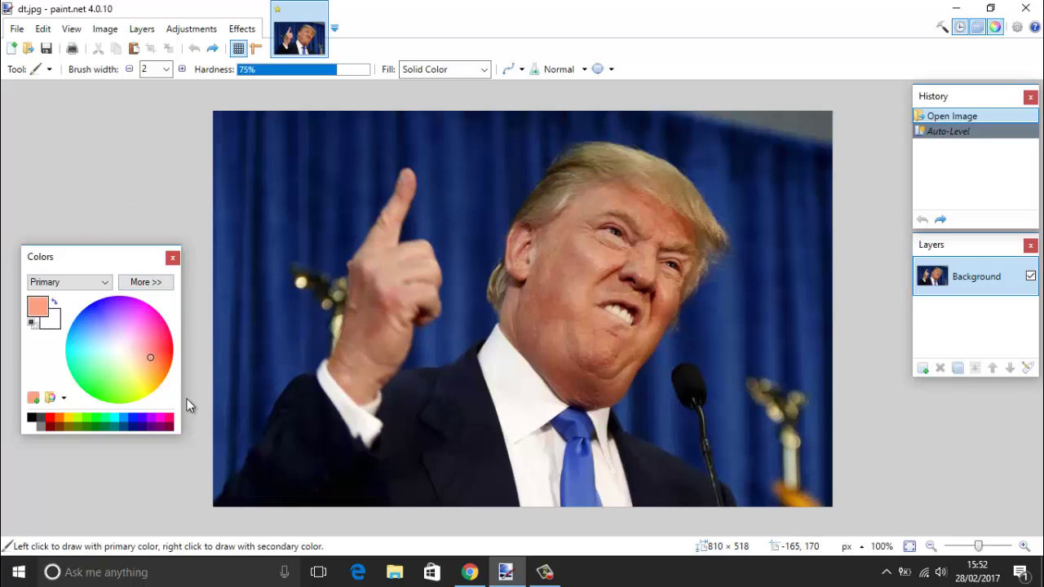
pyautogui.moveTo(129, 351)
pyautogui.mouseDown()
pyautogui.moveTo(104, 374)
pyautogui.moveTo(134, 320)
pyautogui.moveTo(98, 325)
pyautogui.moveTo(113, 379)
pyautogui.moveTo(89, 345)
pyautogui.mouseUp()
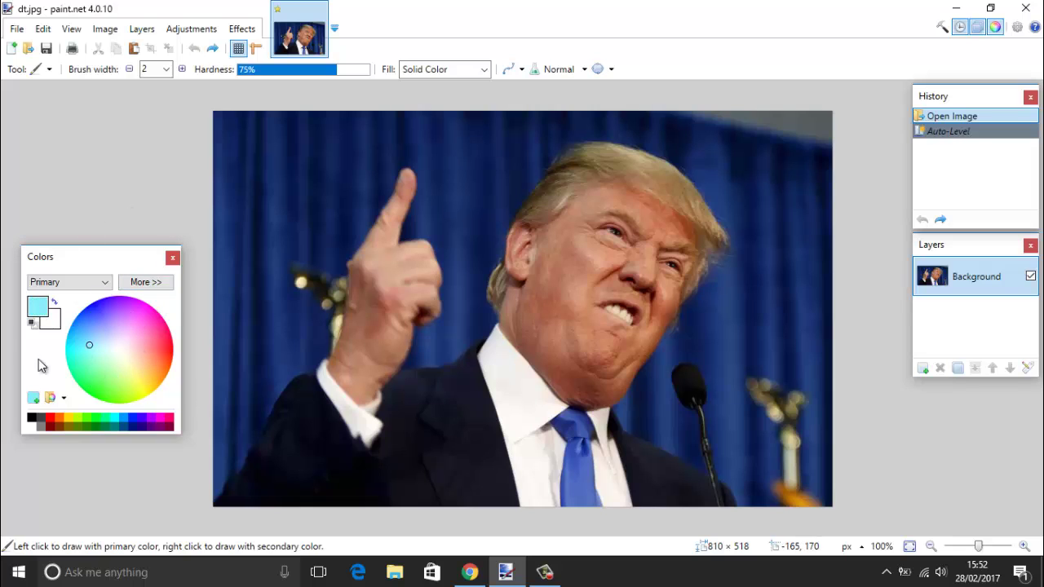
# Step: Swap the primary and secondary colors back and forth, and choose purple as the primary and light green as the secondary color
pyautogui.click(56, 304)
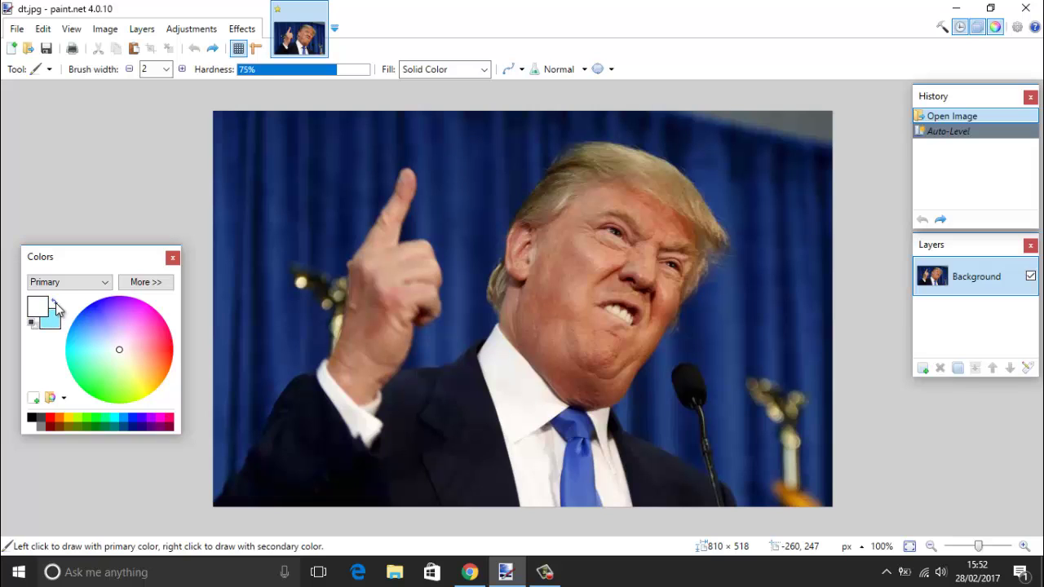
pyautogui.click(55, 303)
pyautogui.click(56, 304)
pyautogui.press('x')
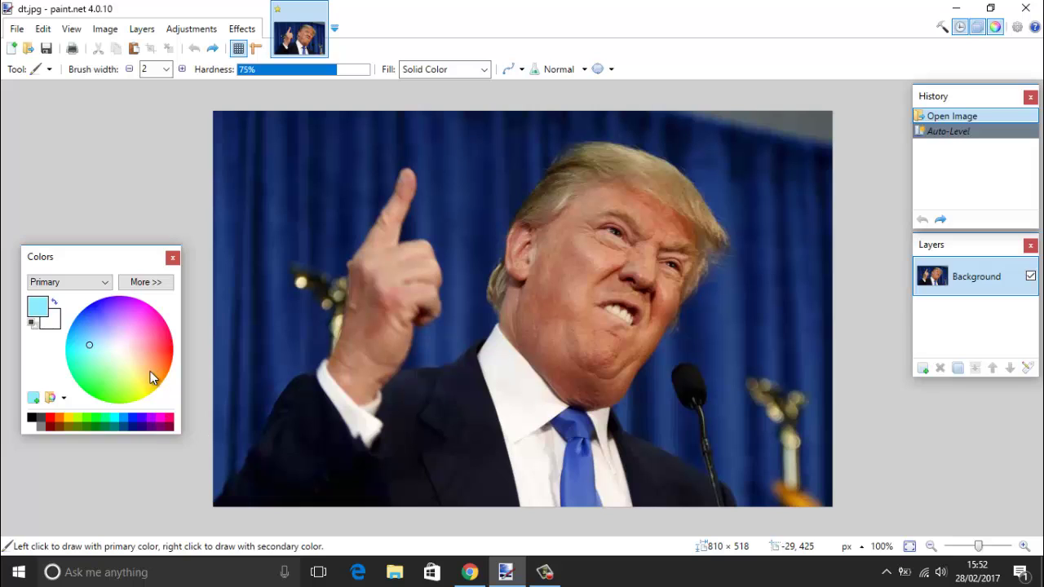
pyautogui.click(57, 304)
pyautogui.moveTo(92, 350)
pyautogui.mouseDown()
pyautogui.moveTo(123, 327)
pyautogui.moveTo(116, 307)
pyautogui.mouseUp()
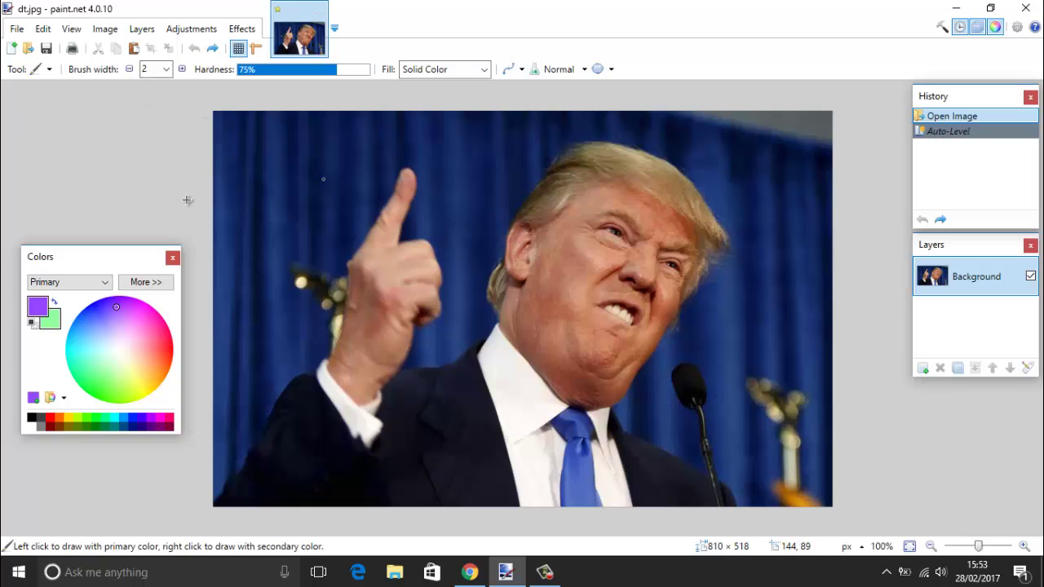
# Step: Expand the color settings to show the RGB, HSV and opacity values, and select the hex code
pyautogui.click(148, 281)
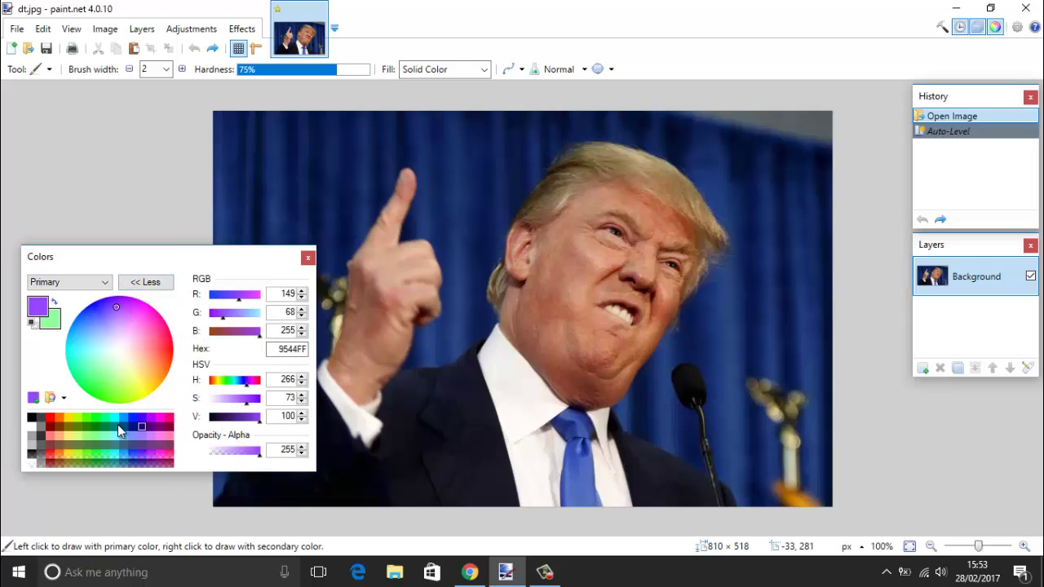
pyautogui.click(301, 350)
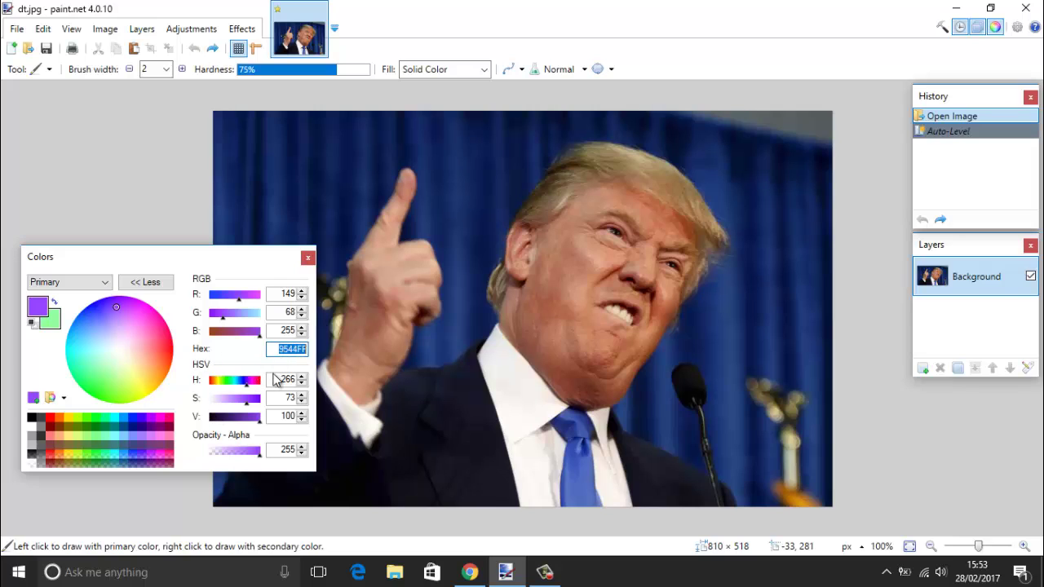
pyautogui.click(295, 349)
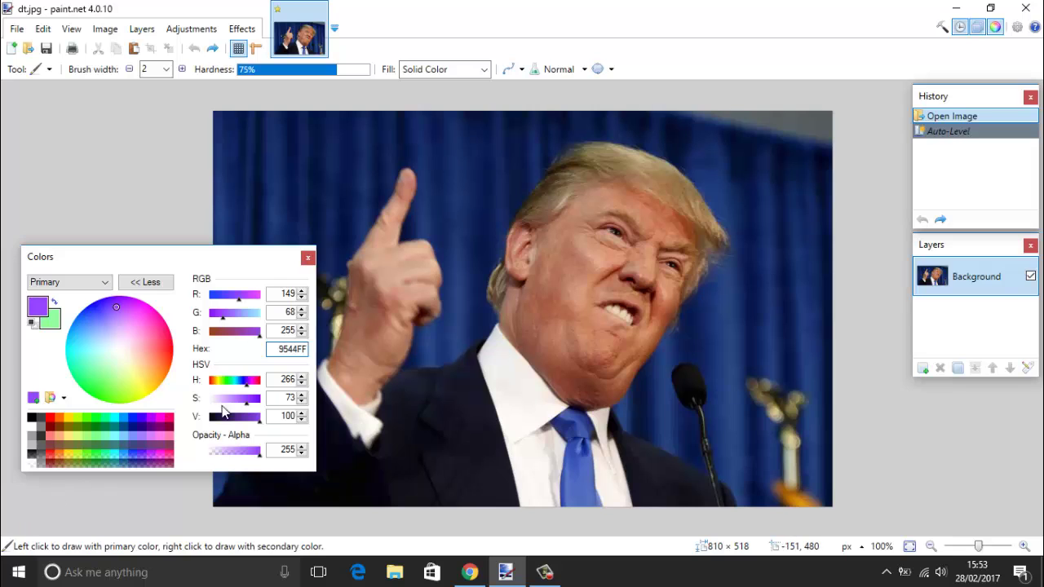
# Step: Adjust the primary color with the RGB sliders and set it to lime green B6FF00
pyautogui.click(245, 314)
pyautogui.moveTo(237, 302); pyautogui.dragTo(215, 302)
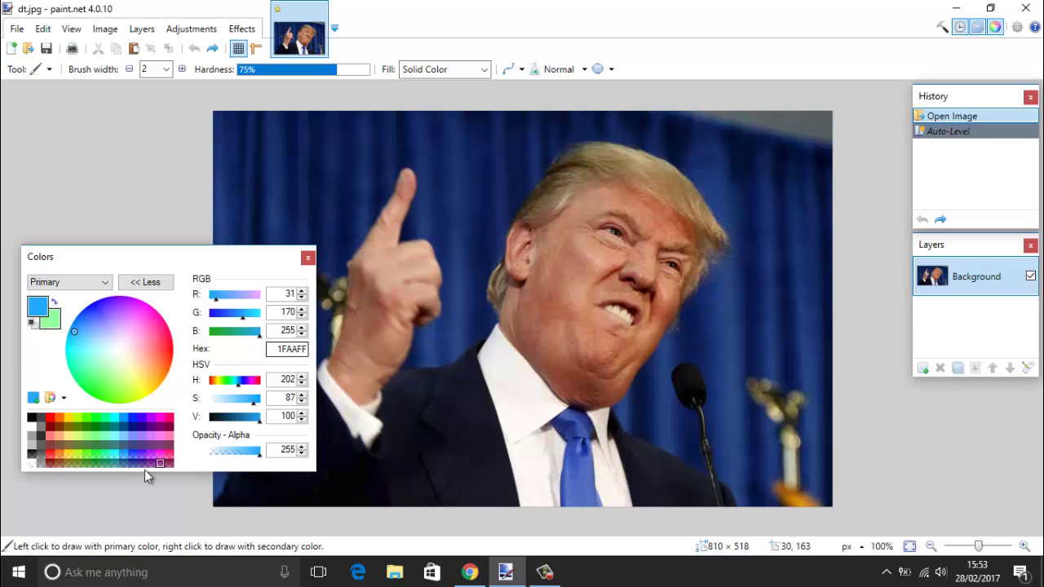
pyautogui.click(87, 437)
# Step: Close the Colors window, reopen it and reposition it in the workspace
pyautogui.moveTo(205, 259); pyautogui.dragTo(209, 211)
pyautogui.click(320, 204)
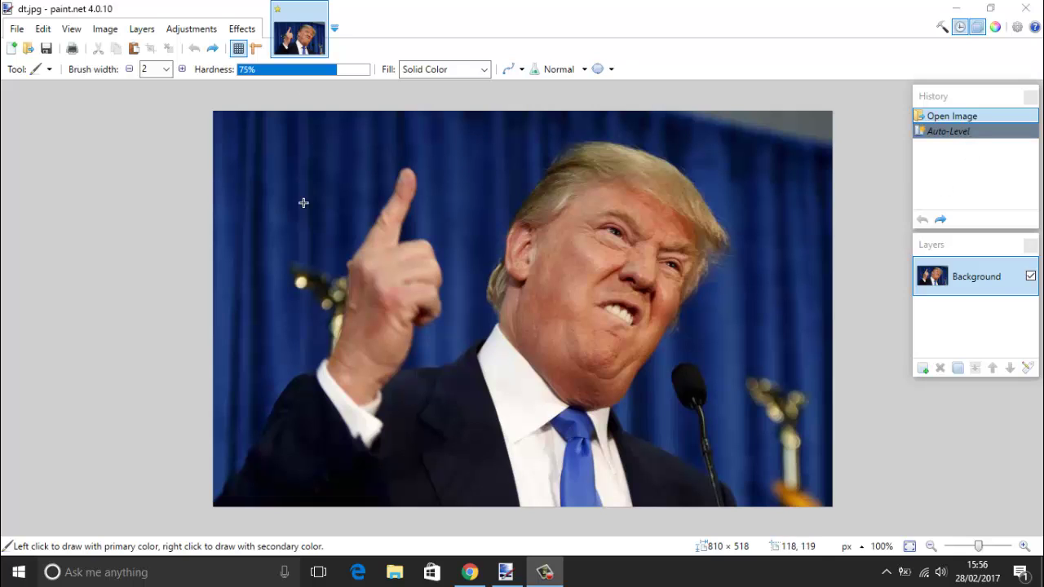
pyautogui.click(996, 28)
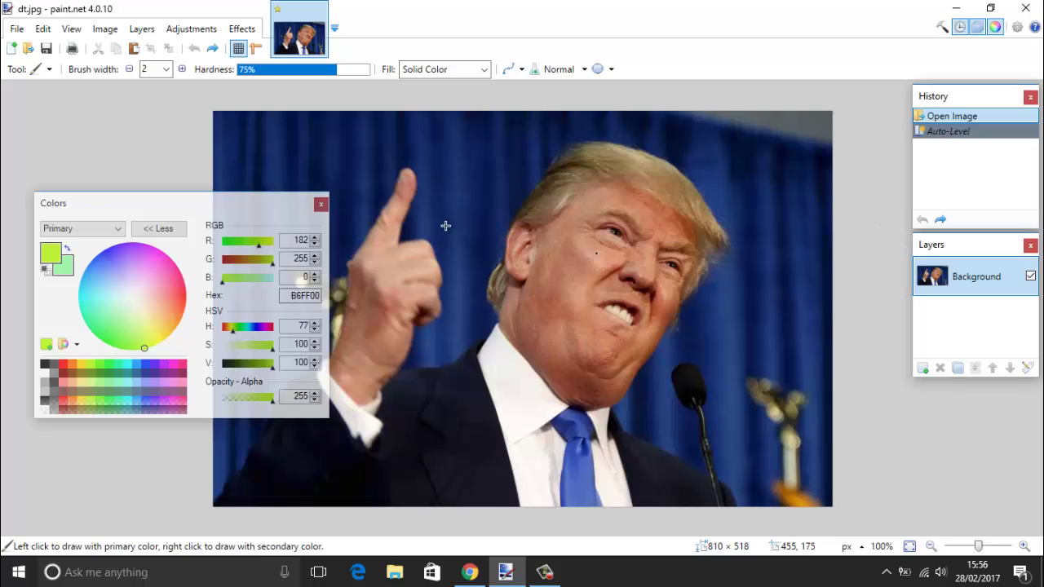
pyautogui.moveTo(243, 206); pyautogui.dragTo(213, 99)
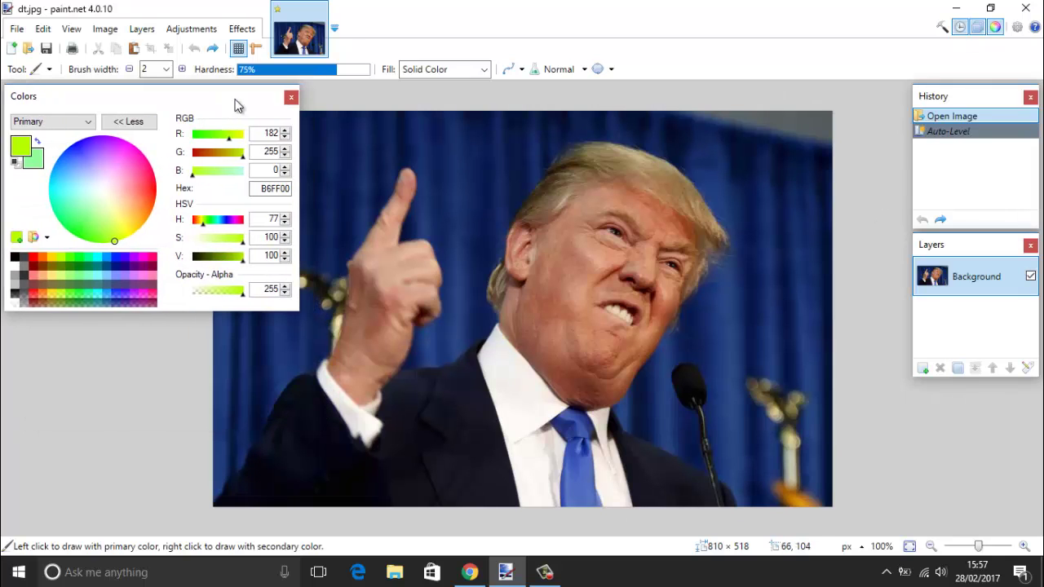
# Step: Toggle the Tools, Layers and History windows off and on, leaving all of them displayed
pyautogui.click(942, 27)
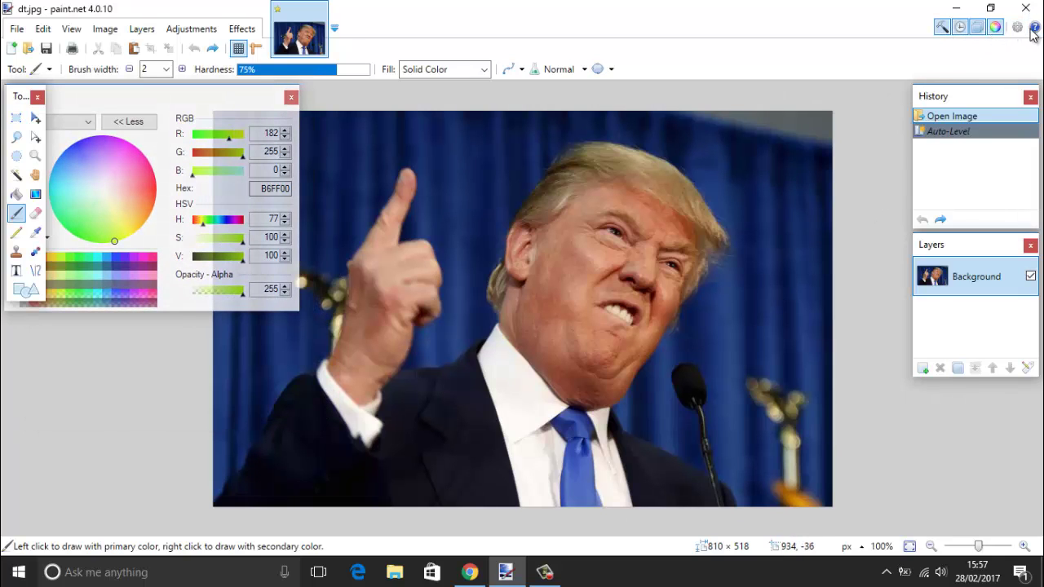
pyautogui.click(942, 27)
pyautogui.click(977, 27)
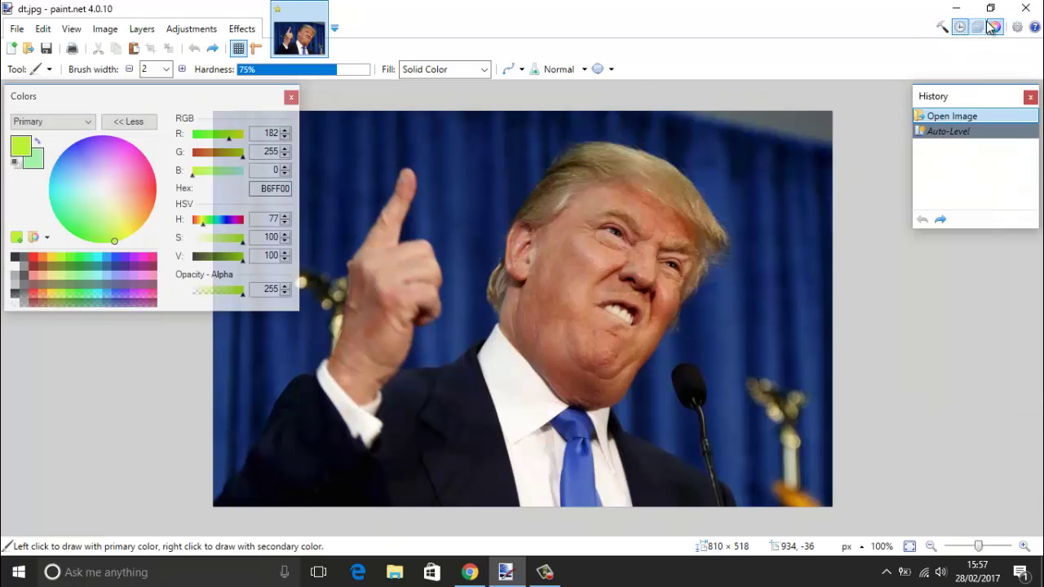
pyautogui.click(960, 30)
pyautogui.click(943, 27)
pyautogui.click(978, 27)
pyautogui.click(960, 27)
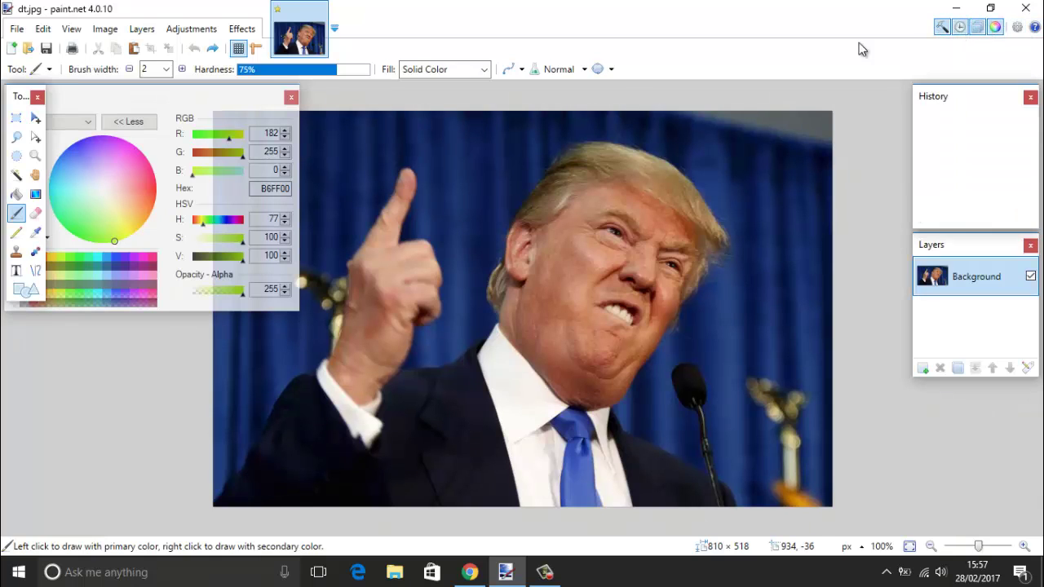
# Step: Reposition the Colors and Layers windows and hide the Tools window
pyautogui.moveTo(161, 96); pyautogui.dragTo(148, 260)
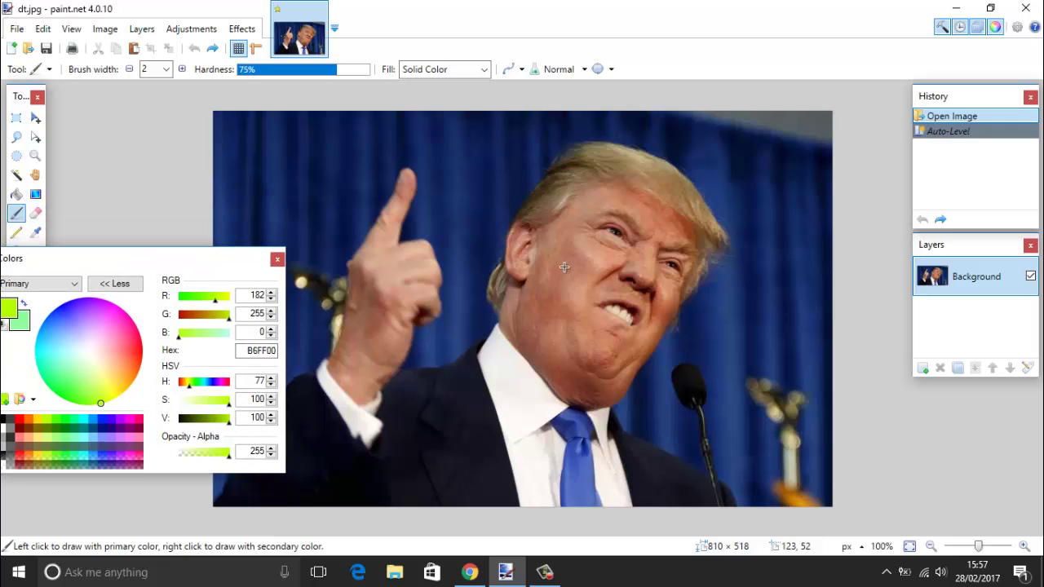
pyautogui.click(943, 28)
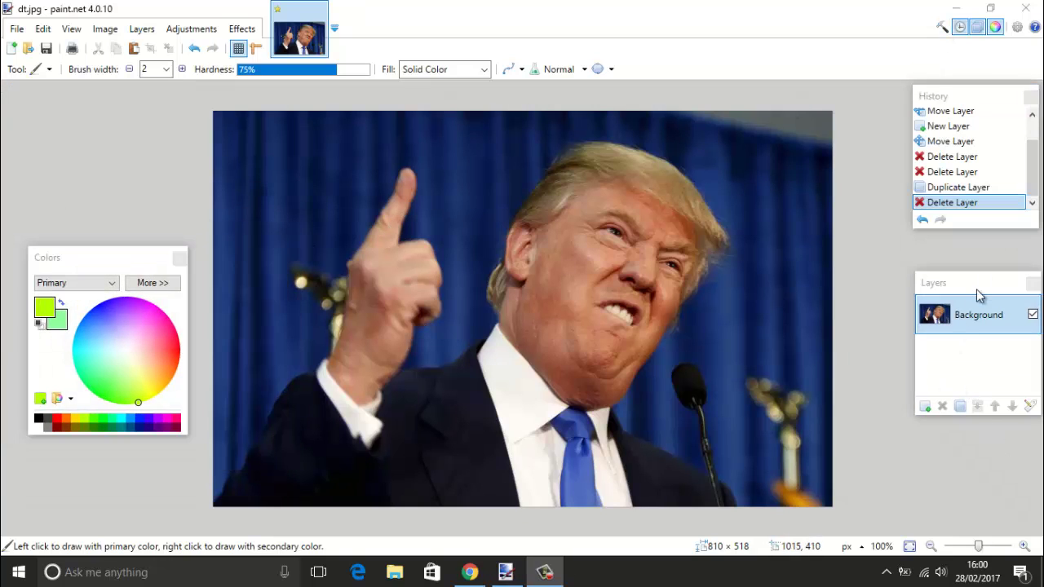
pyautogui.moveTo(979, 296); pyautogui.dragTo(952, 307)
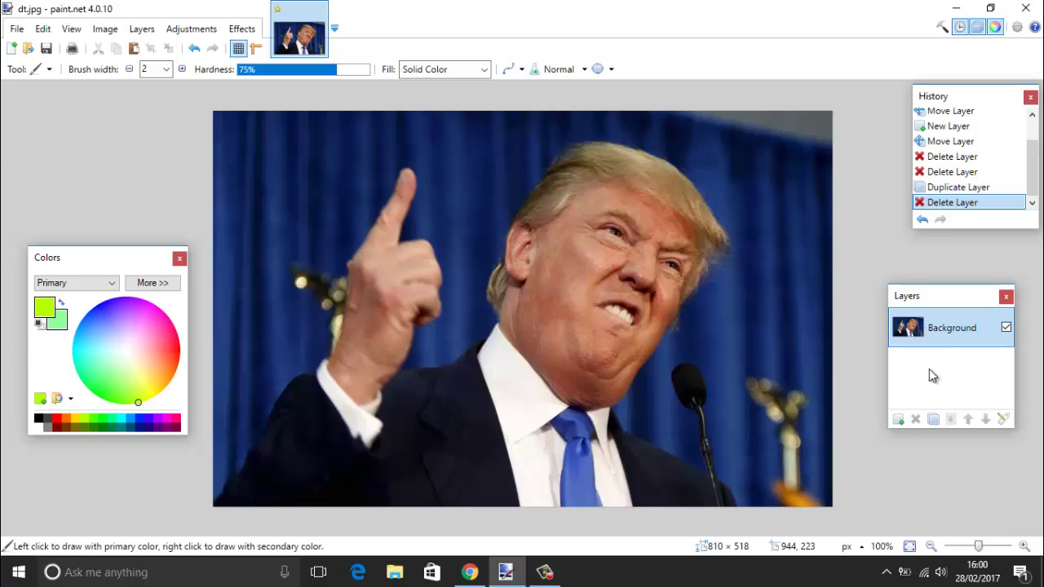
# Step: Add a new layer, move it below the Background layer, and return it above the Background
pyautogui.click(899, 419)
pyautogui.moveTo(940, 332); pyautogui.dragTo(942, 374)
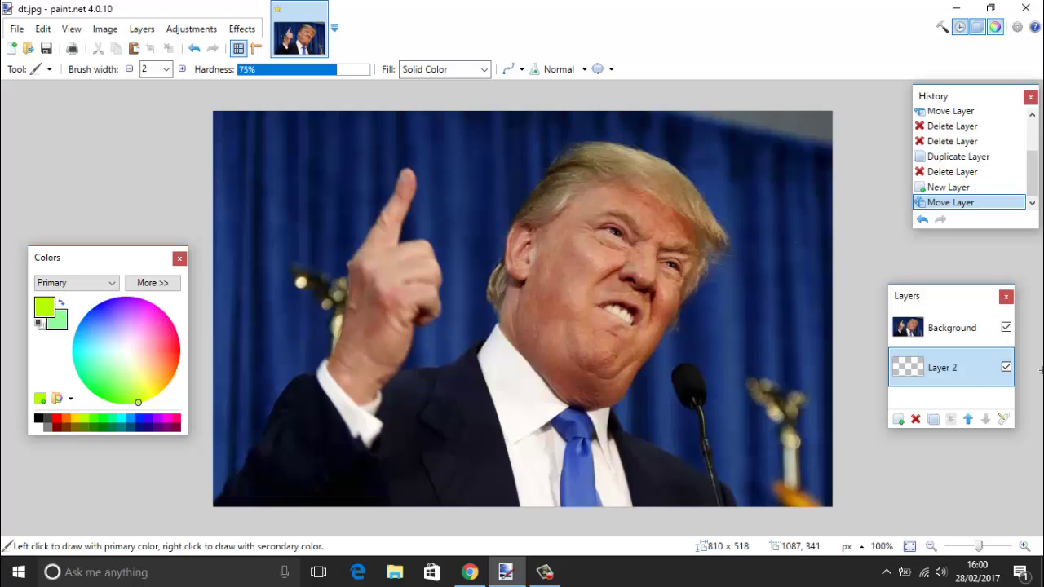
pyautogui.moveTo(952, 380); pyautogui.dragTo(960, 338)
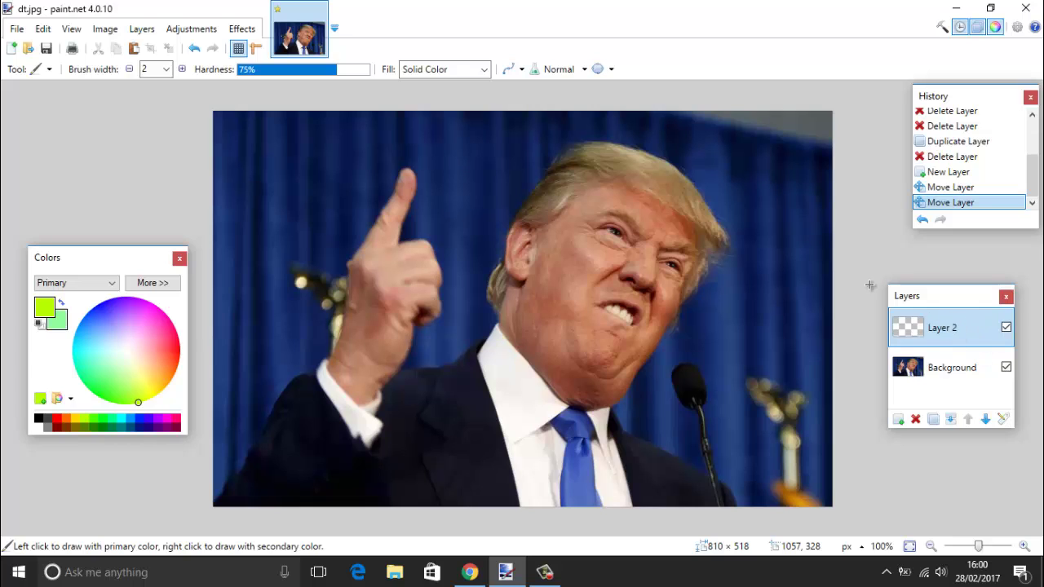
# Step: Draw a freehand lime green line across the face and raised hand on Layer 2 with the Pencil tool
pyautogui.click(39, 69)
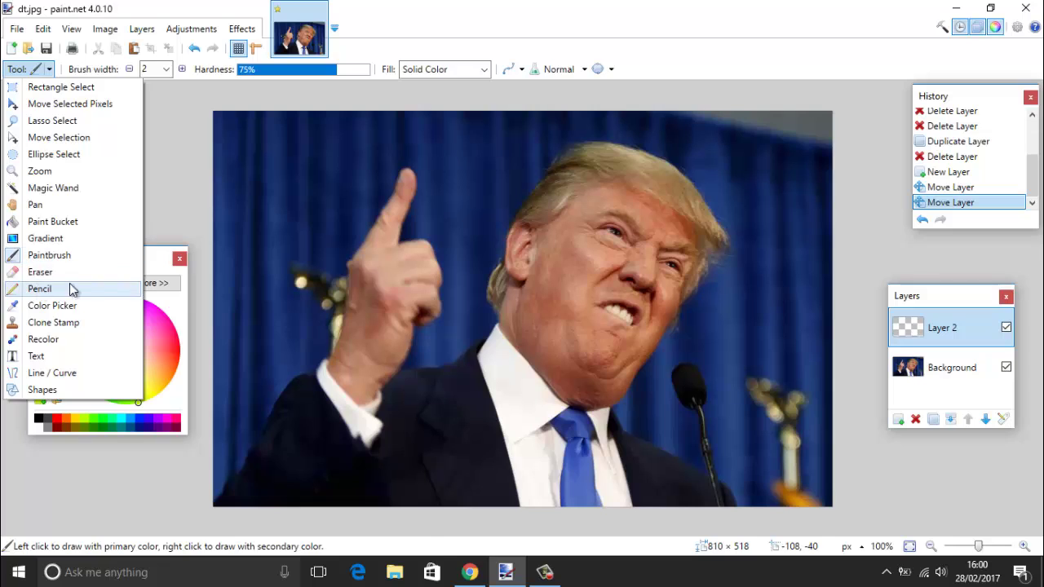
pyautogui.click(41, 290)
pyautogui.moveTo(622, 268)
pyautogui.mouseDown()
pyautogui.moveTo(502, 351)
pyautogui.moveTo(362, 280)
pyautogui.mouseUp()
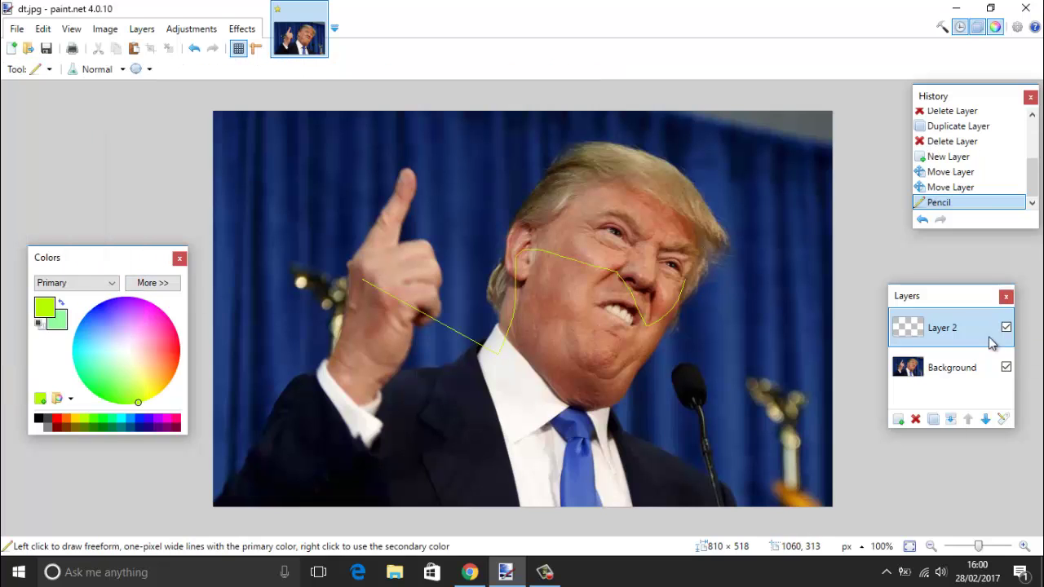
# Step: Place the Background layer above Layer 2 and erase a winding path across the hand and lower face with a 65-wide Eraser
pyautogui.moveTo(967, 329); pyautogui.dragTo(936, 336)
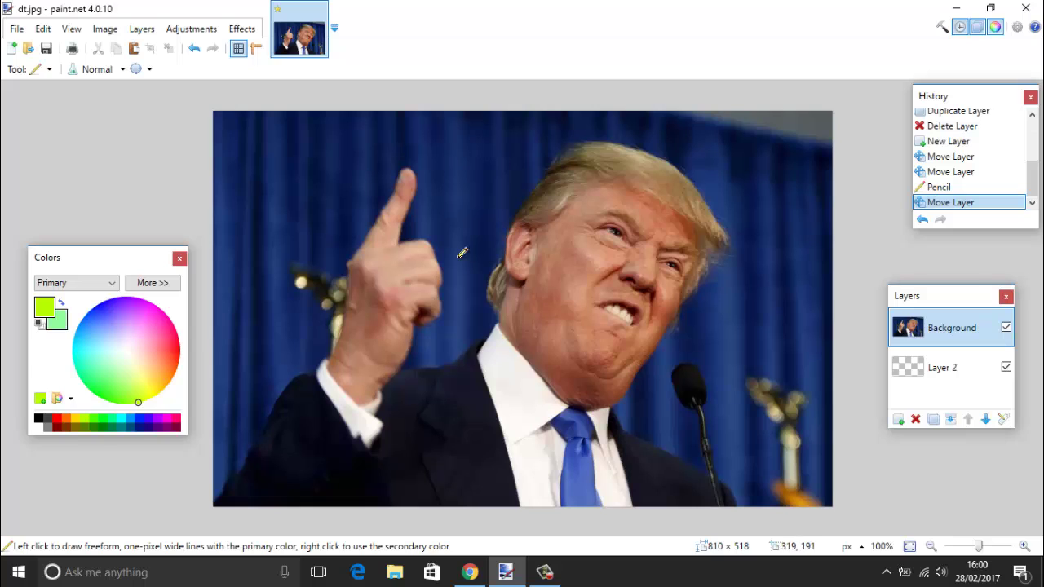
pyautogui.click(46, 69)
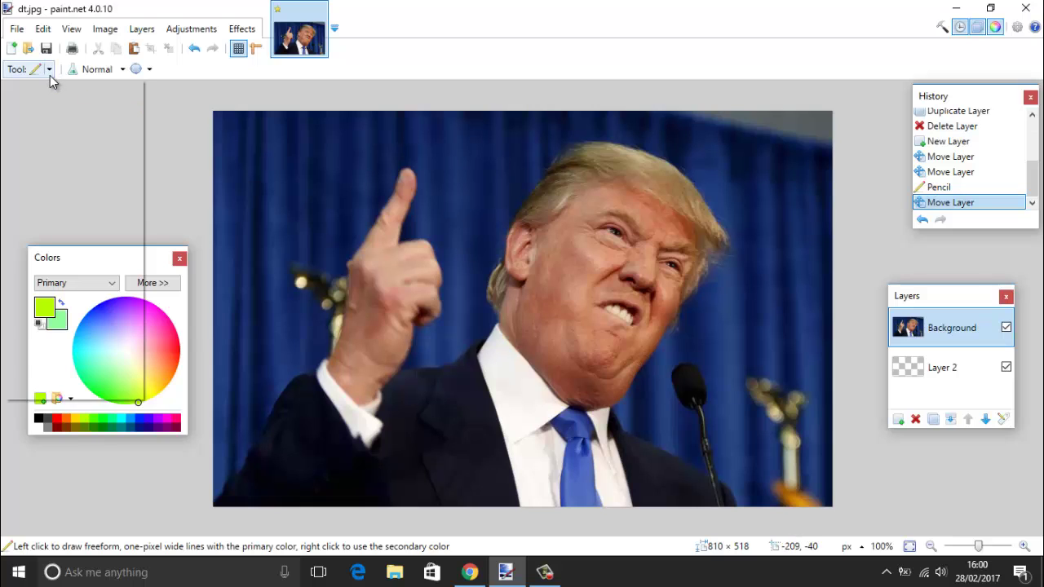
pyautogui.click(51, 272)
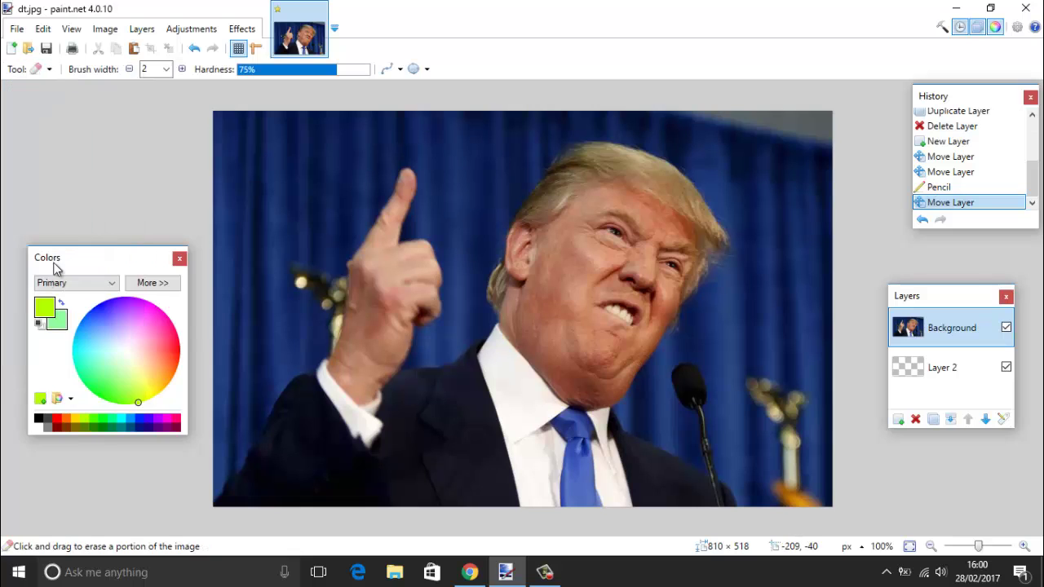
pyautogui.click(167, 69)
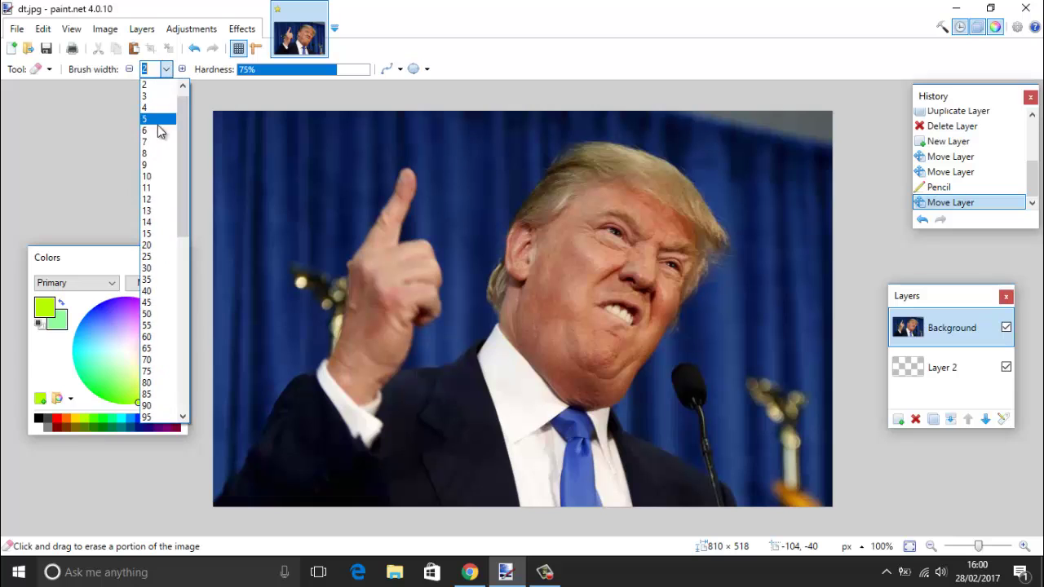
pyautogui.click(151, 349)
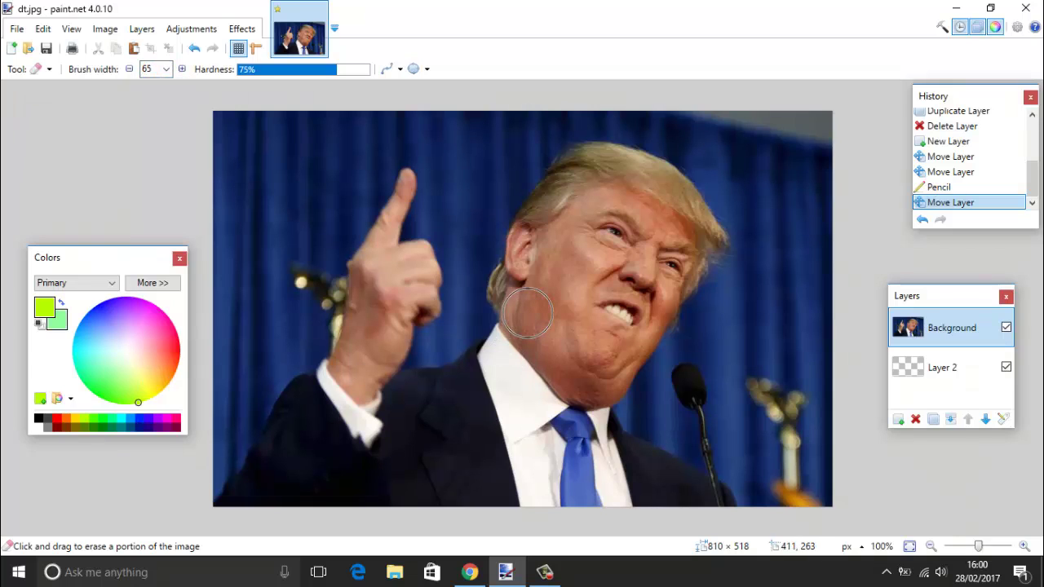
pyautogui.moveTo(417, 234)
pyautogui.mouseDown()
pyautogui.moveTo(453, 217)
pyautogui.moveTo(487, 291)
pyautogui.moveTo(492, 333)
pyautogui.moveTo(565, 432)
pyautogui.moveTo(567, 315)
pyautogui.moveTo(408, 343)
pyautogui.mouseUp()
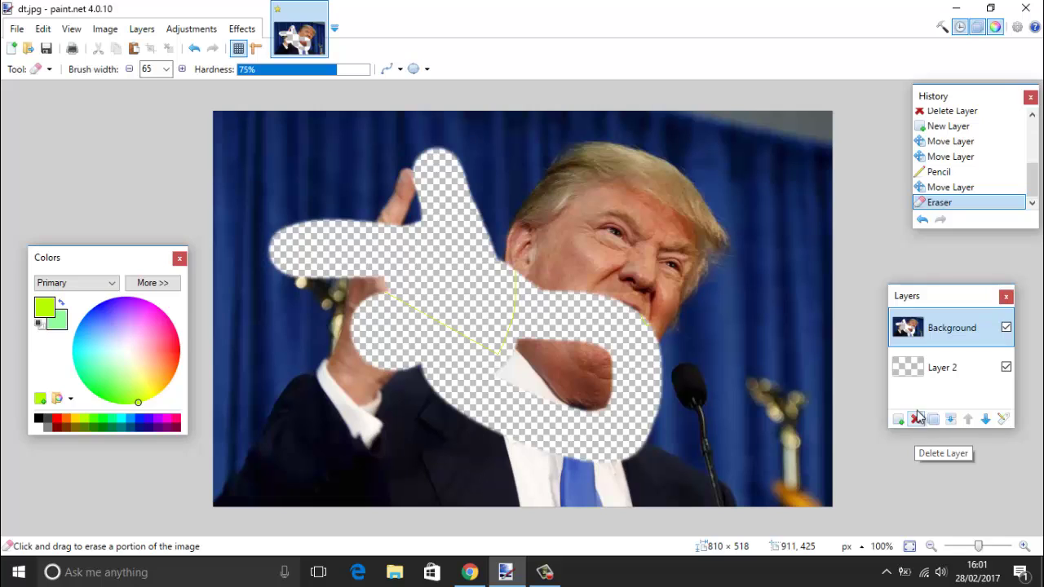
# Step: Duplicate the partly erased Background layer and move one copy beneath Layer 2
pyautogui.click(938, 366)
pyautogui.click(944, 330)
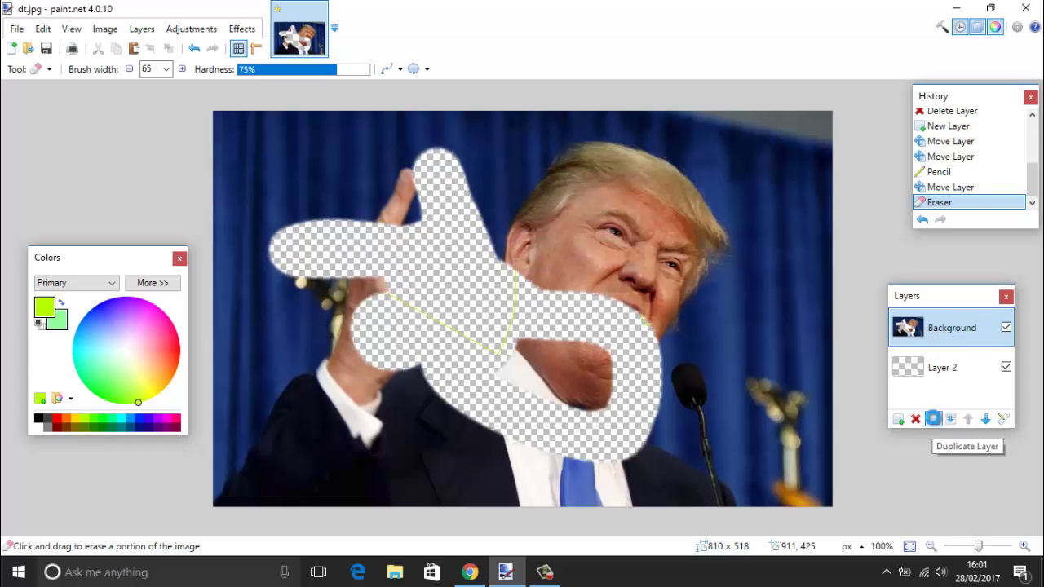
pyautogui.click(934, 420)
pyautogui.moveTo(936, 326); pyautogui.dragTo(938, 392)
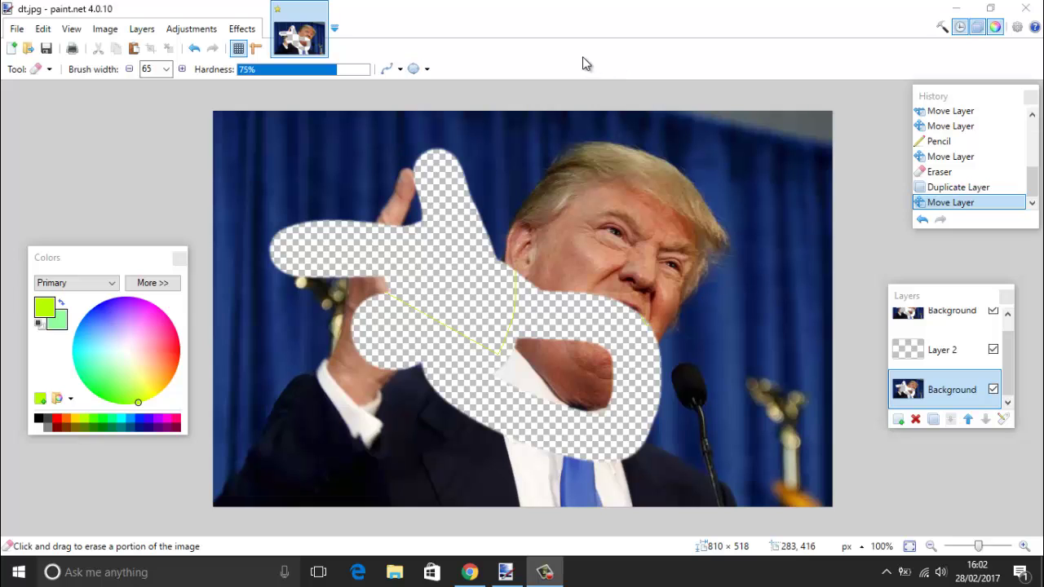
# Step: Erase a spot near the mouth, and undo that along with every change made since the pencil line
pyautogui.click(577, 320)
pyautogui.hotkey('ctrl', 'z')
pyautogui.hotkey('ctrl', 'z')
pyautogui.hotkey('ctrl', 'z')
pyautogui.hotkey('ctrl', 'z')
pyautogui.hotkey('ctrl', 'z')
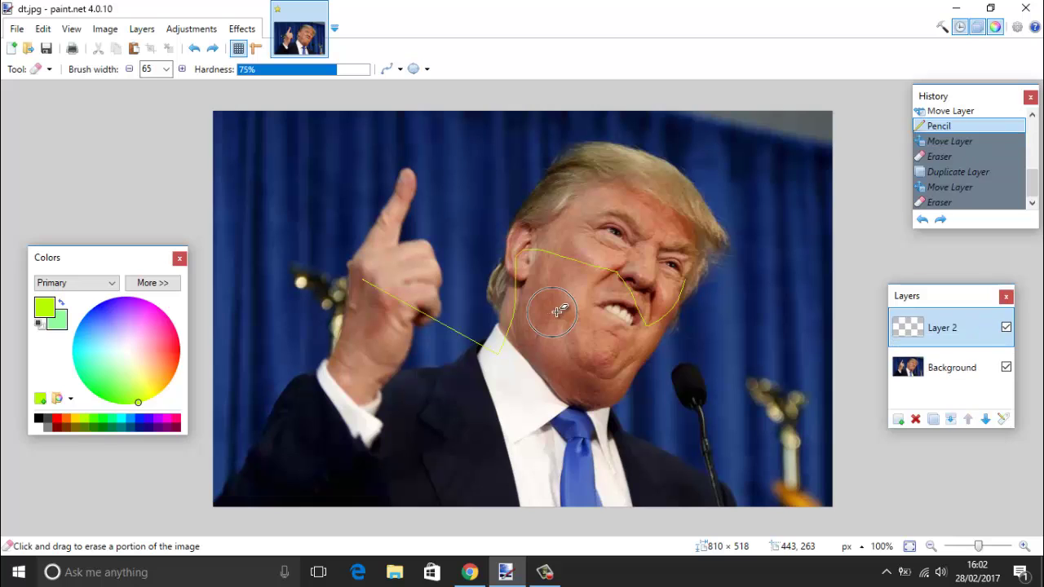
# Step: Remove the pencil line together with Layer 2, and place the History window just above the Layers window
pyautogui.hotkey('ctrl', 'z')
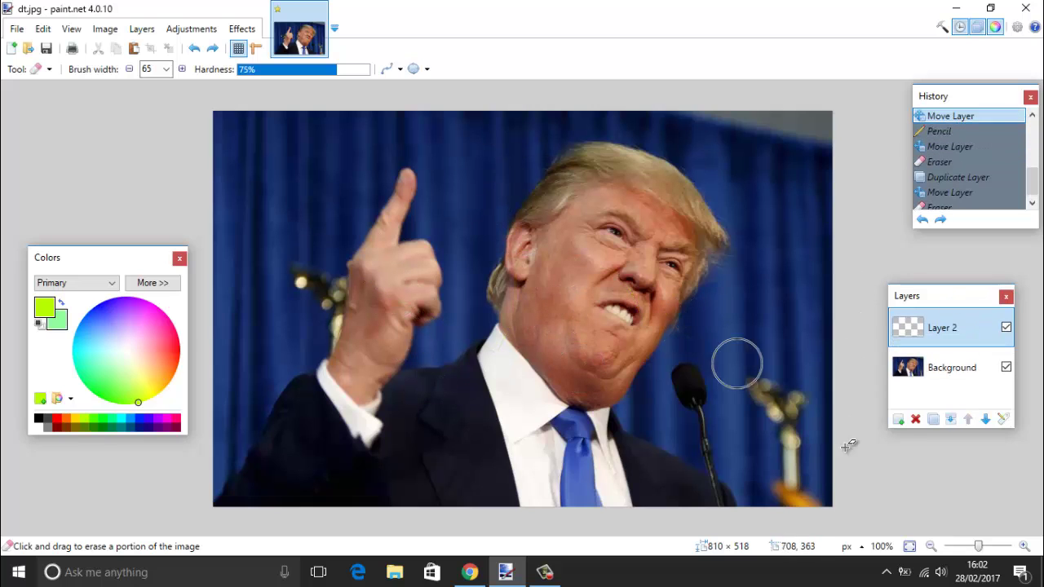
pyautogui.click(915, 419)
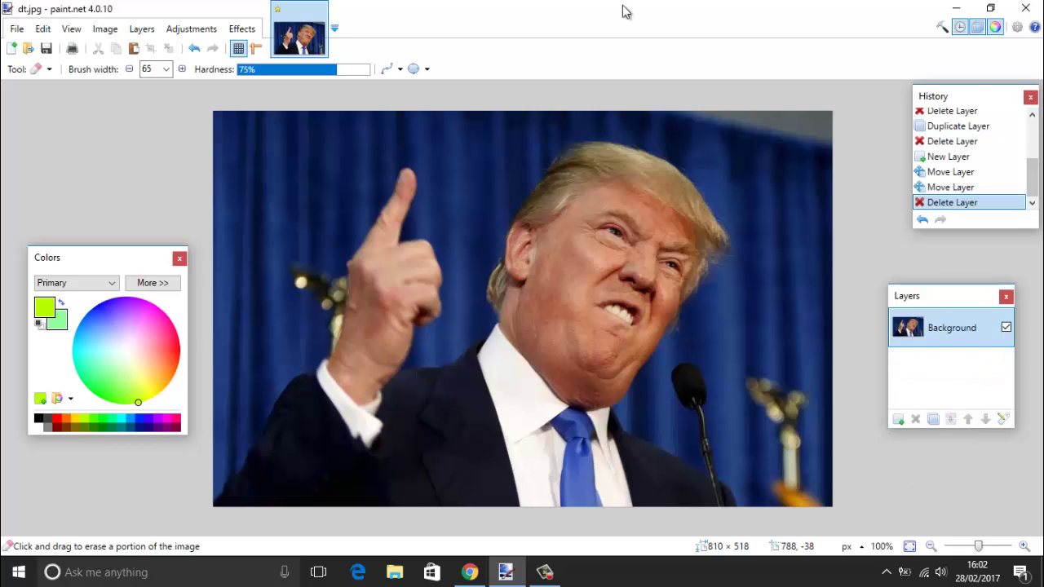
pyautogui.moveTo(978, 96)
pyautogui.mouseDown()
pyautogui.moveTo(944, 109)
pyautogui.moveTo(956, 132)
pyautogui.mouseUp()
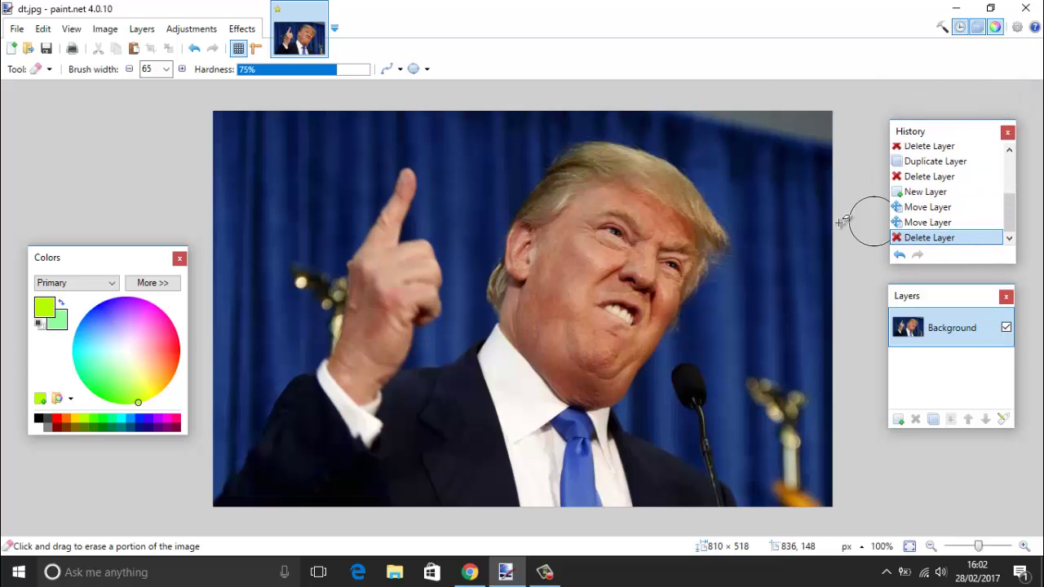
# Step: Step back through the history to the Duplicate Layer and an earlier Move Layer state, and restore the last Delete Layer state
pyautogui.click(942, 195)
pyautogui.click(946, 162)
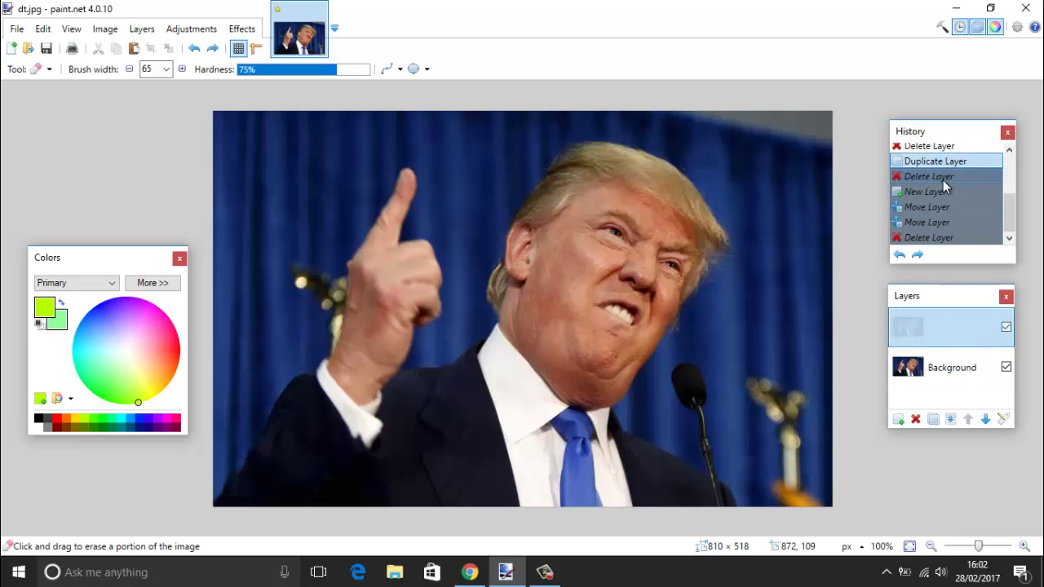
pyautogui.scroll(1, 942, 194)
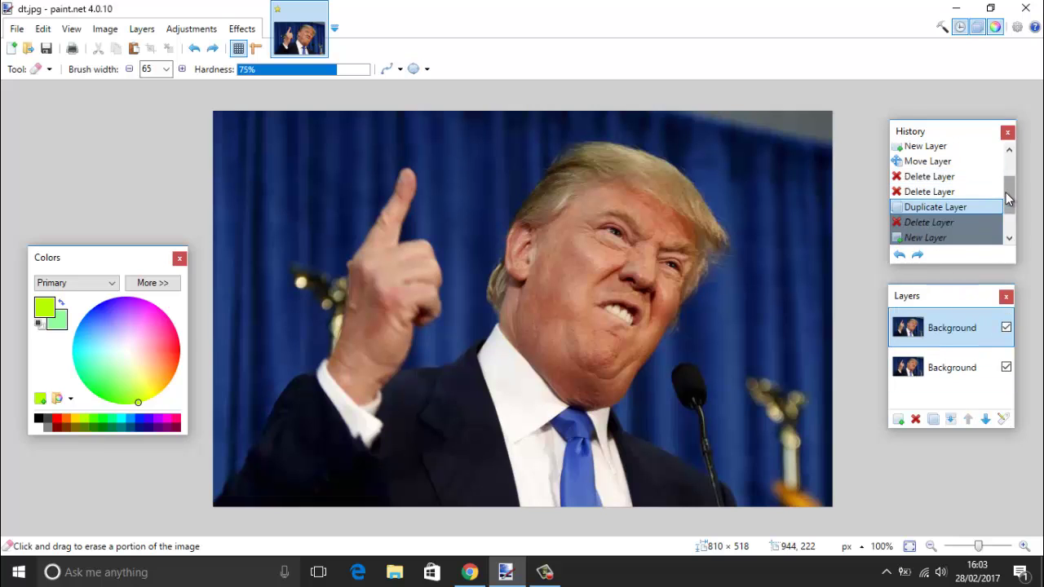
pyautogui.scroll(3, 1008, 197)
pyautogui.click(927, 210)
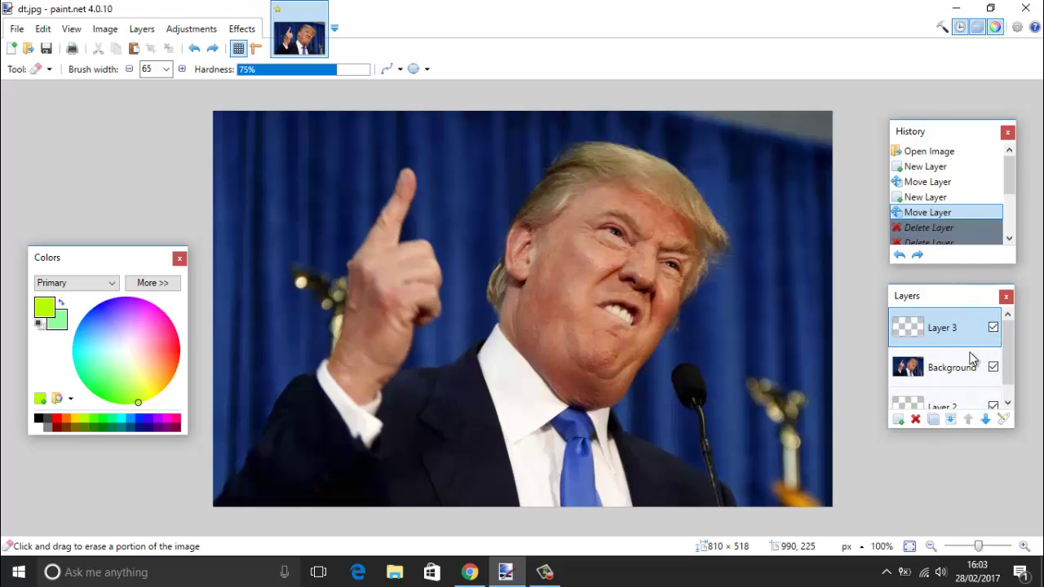
pyautogui.moveTo(1012, 179); pyautogui.dragTo(1011, 219)
pyautogui.click(962, 238)
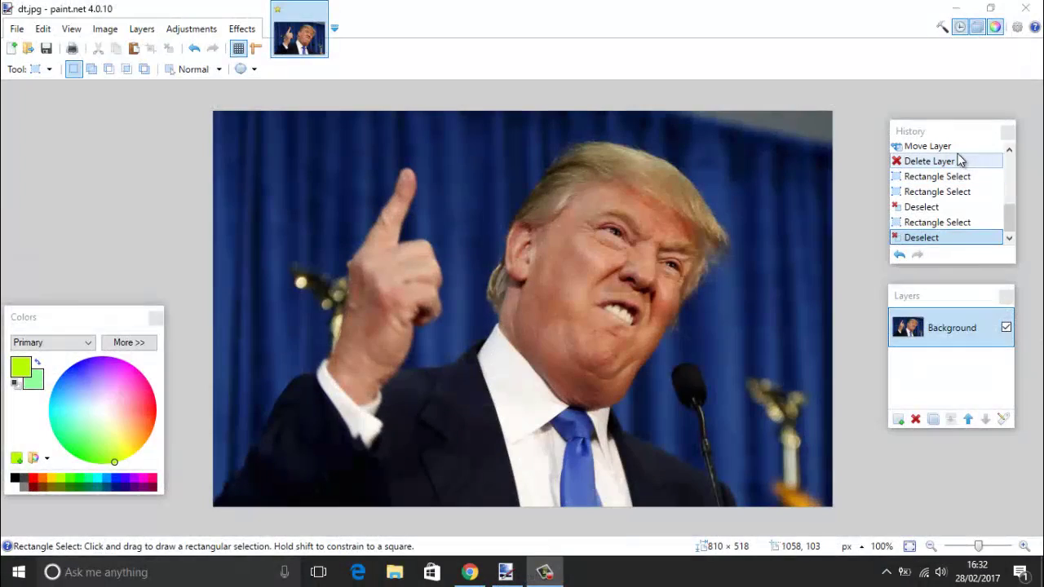
# Step: Show the Tools window and cycle through the selection tools, finishing on Rectangle Select
pyautogui.click(39, 74)
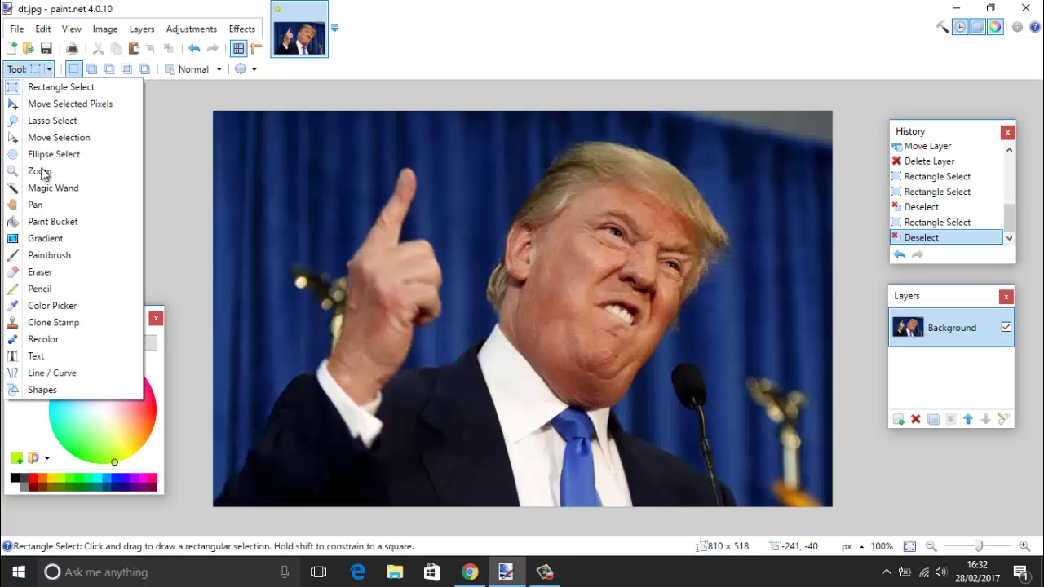
pyautogui.click(942, 30)
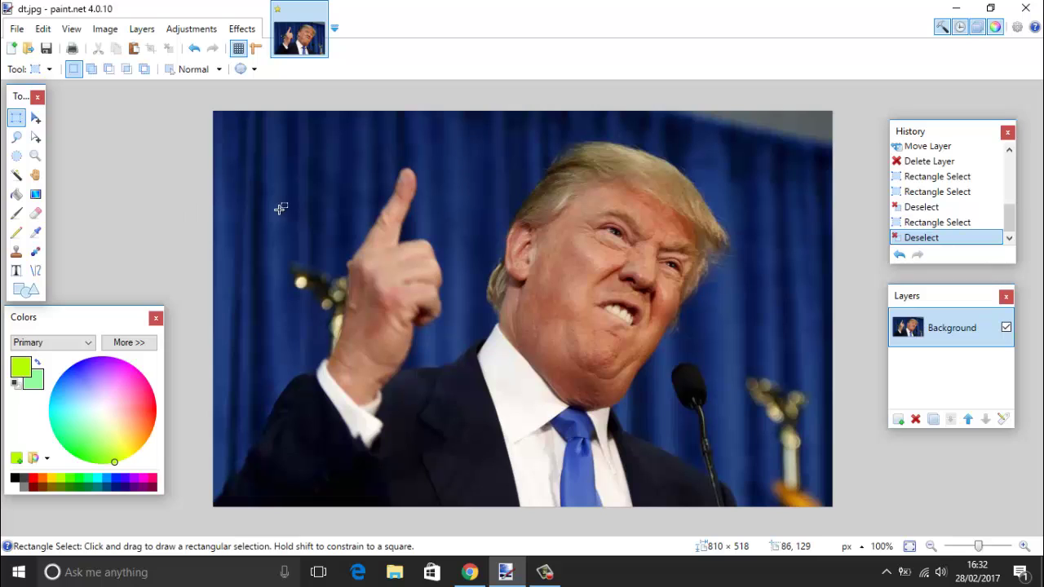
pyautogui.press('s')
pyautogui.press('s')
pyautogui.press('s')
pyautogui.press('s')
pyautogui.press('s')
pyautogui.press('s')
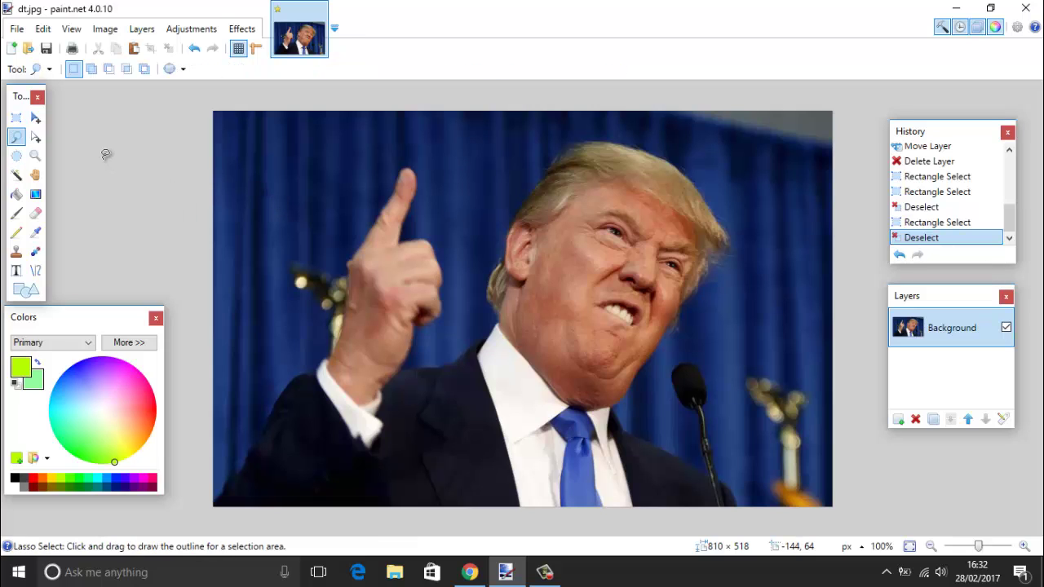
pyautogui.press('s')
pyautogui.press('s')
pyautogui.press('s')
pyautogui.press('s')
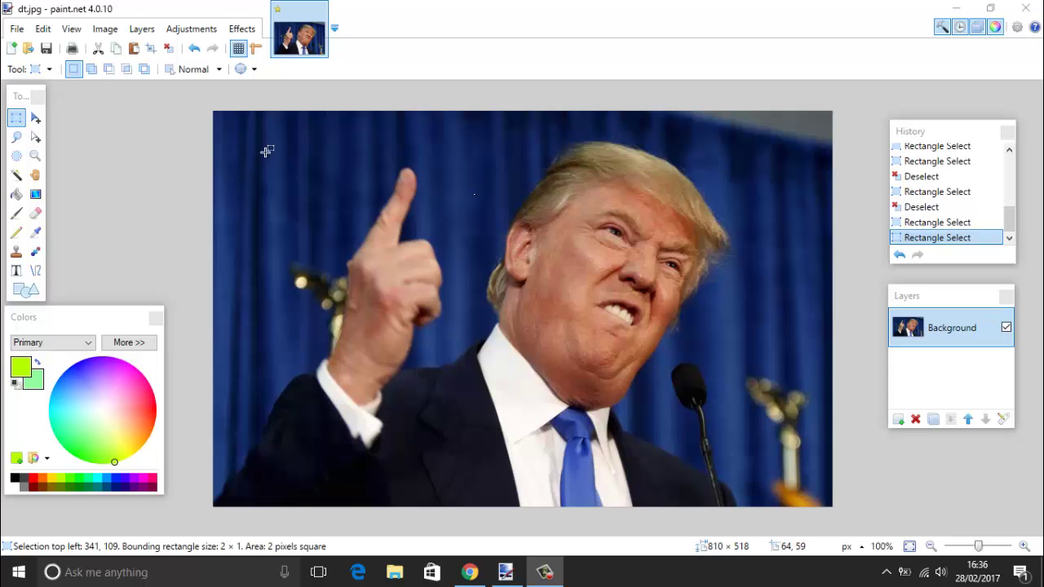
# Step: Select the raised hand with a rectangular selection of about 159 × 250 pixels
pyautogui.moveTo(252, 157); pyautogui.dragTo(315, 222)
pyautogui.moveTo(320, 140); pyautogui.dragTo(467, 319)
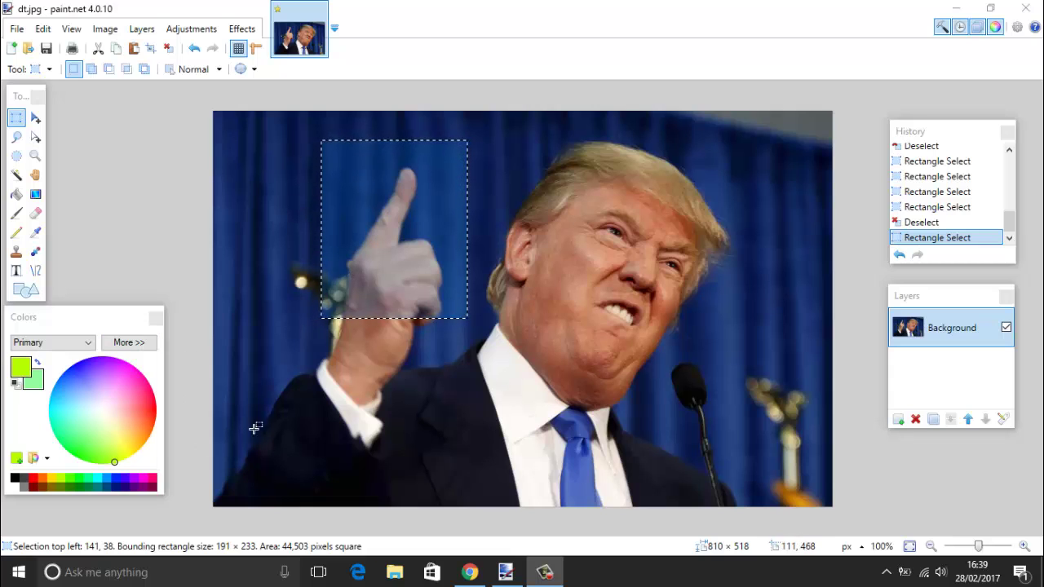
pyautogui.moveTo(333, 148); pyautogui.dragTo(455, 339)
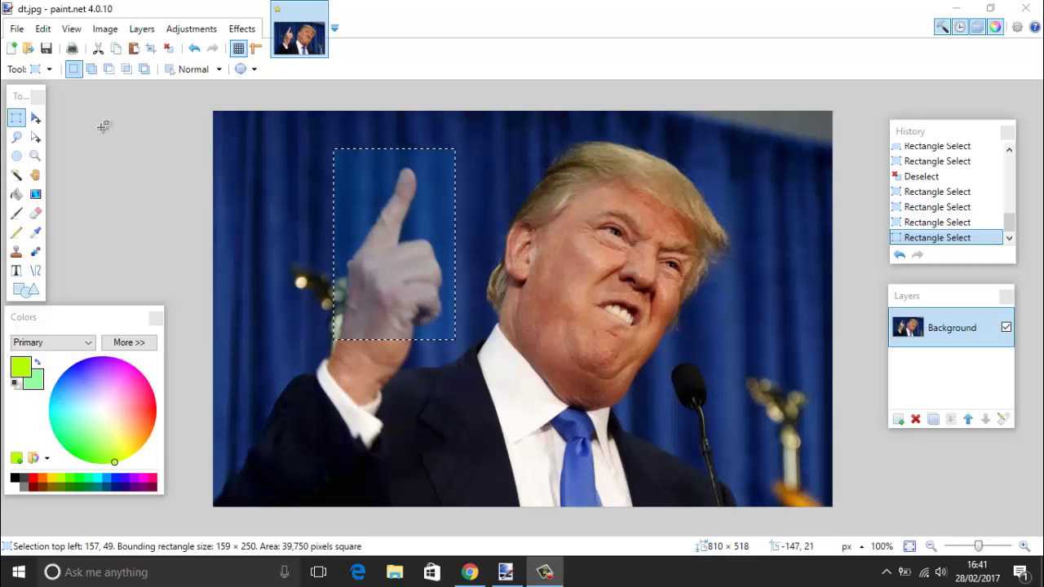
# Step: Try moving the selected hand's pixels, undo that, and squash the hand downward to about 164 × 210 pixels
pyautogui.click(413, 196)
pyautogui.press('m')
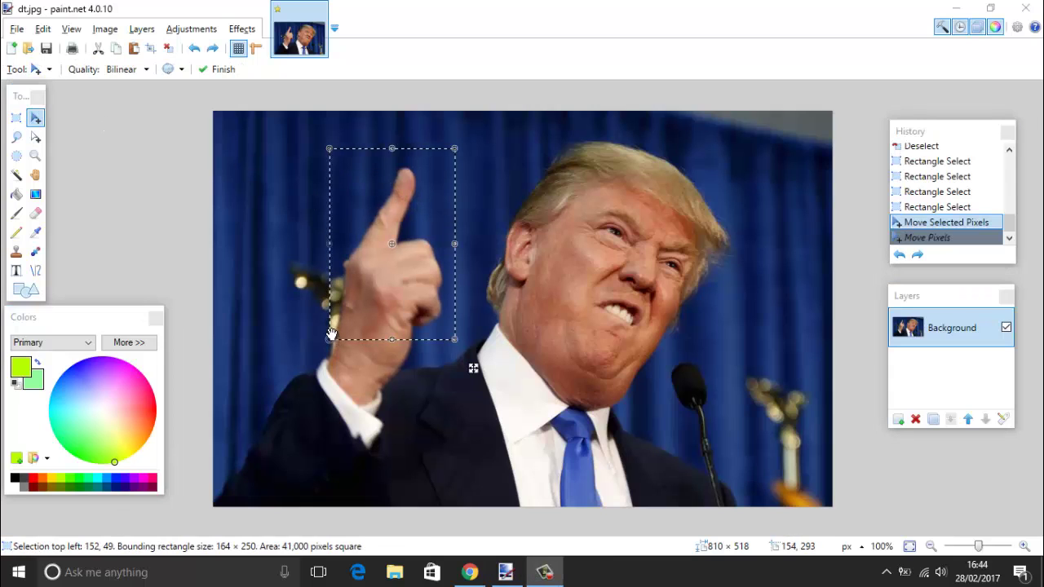
pyautogui.hotkey('ctrl', 'z')
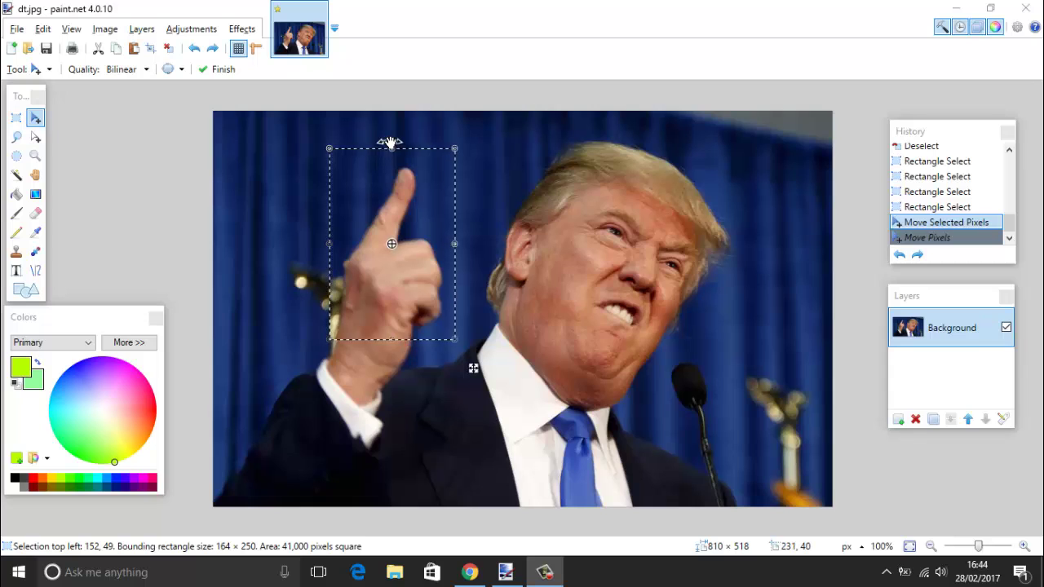
pyautogui.moveTo(390, 142); pyautogui.dragTo(391, 178)
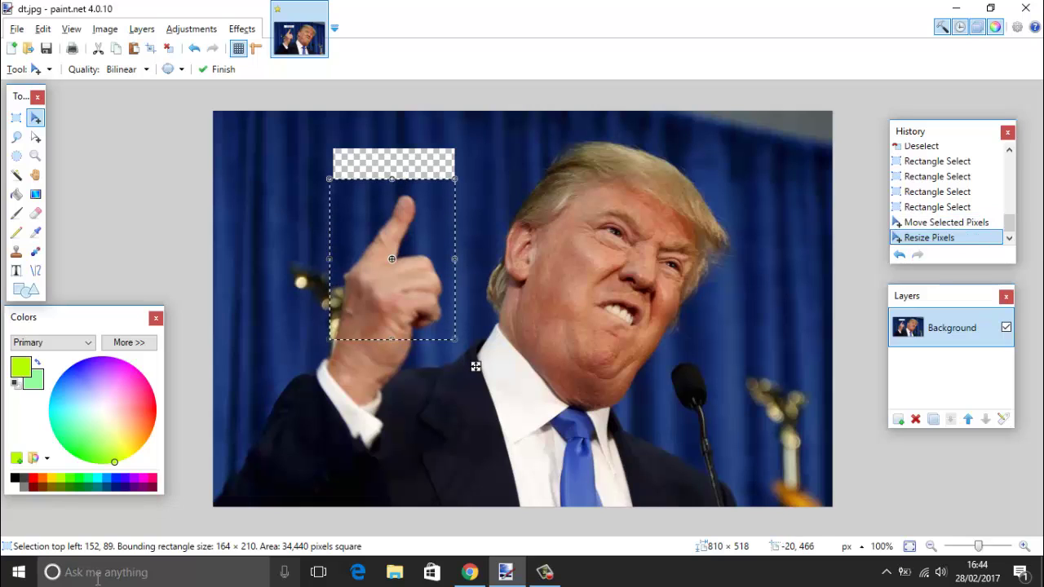
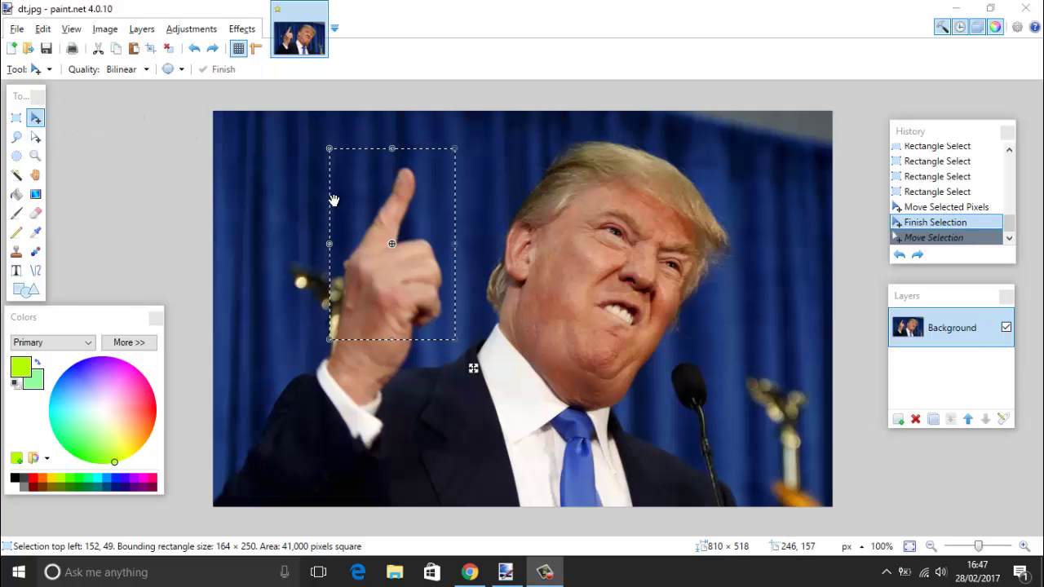
# Step: Shift the selection outline over the hand slightly, and select the head with an ellipse of about 401 × 390 pixels
pyautogui.click(35, 140)
pyautogui.moveTo(412, 237); pyautogui.dragTo(391, 220)
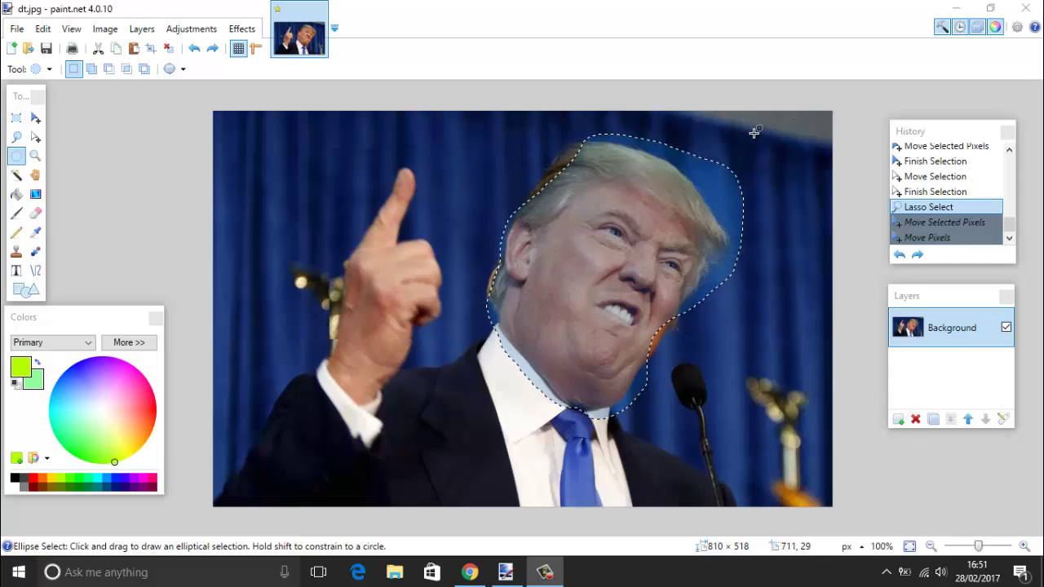
pyautogui.moveTo(754, 133)
pyautogui.mouseDown()
pyautogui.moveTo(457, 383)
pyautogui.moveTo(460, 423)
pyautogui.moveTo(447, 444)
pyautogui.moveTo(447, 391)
pyautogui.moveTo(447, 432)
pyautogui.mouseUp()
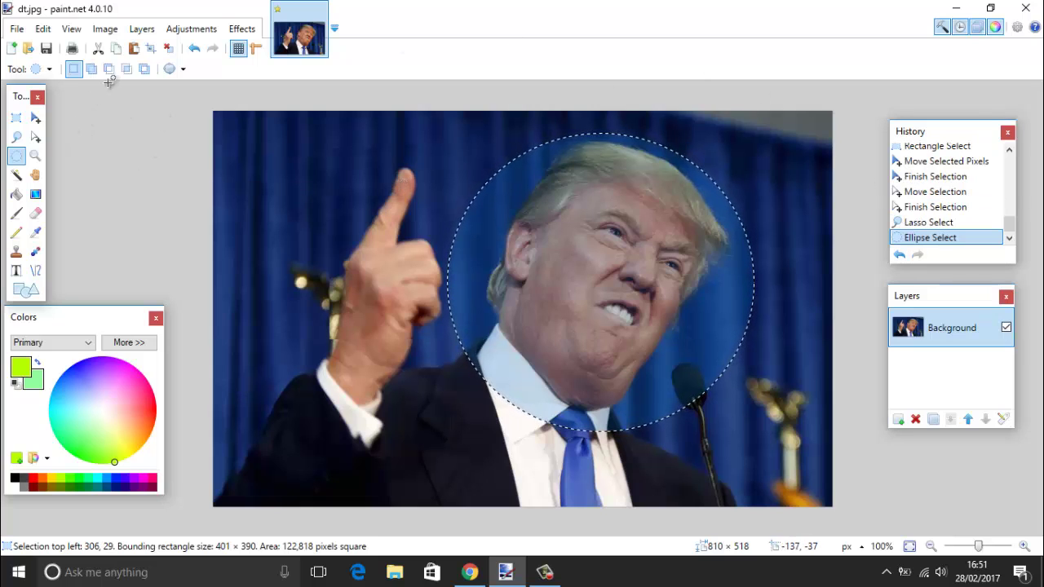
# Step: Zoom in to 600% on the eye nearer the ear with the Zoom tool
pyautogui.click(35, 155)
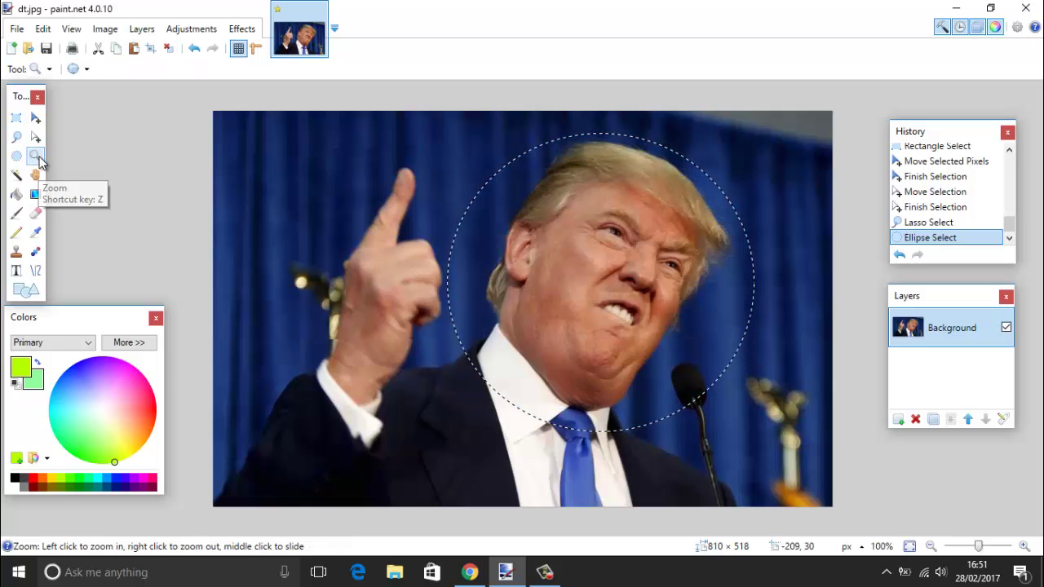
pyautogui.click(544, 231)
pyautogui.click(547, 293)
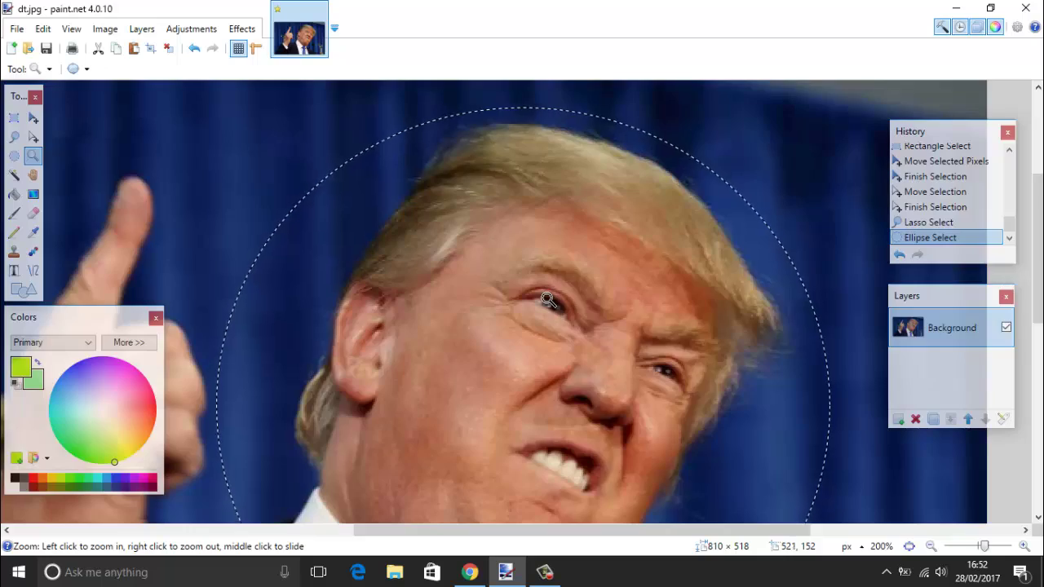
pyautogui.click(548, 299)
pyautogui.click(527, 298)
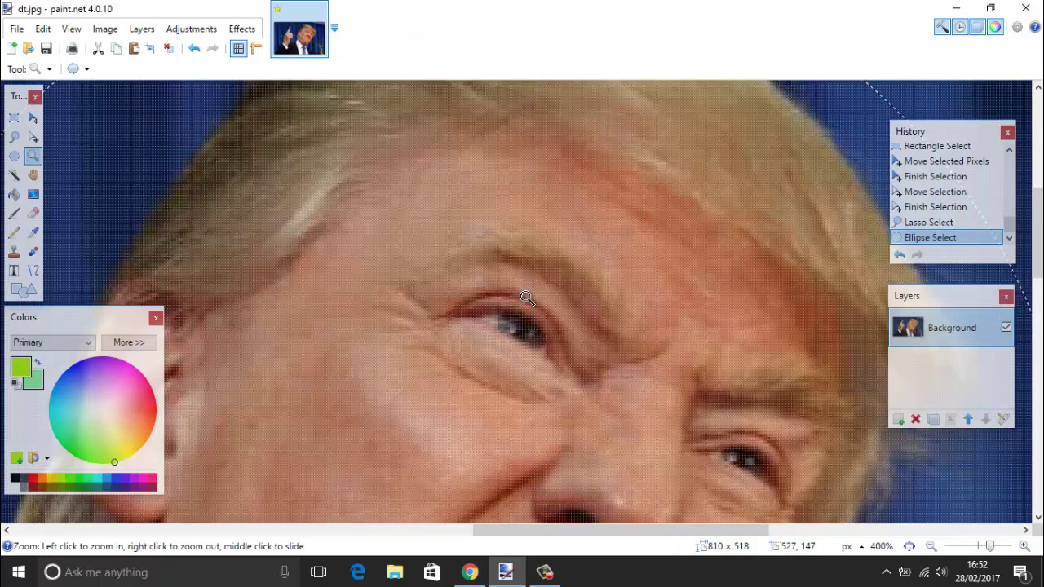
pyautogui.click(526, 298)
pyautogui.click(475, 281)
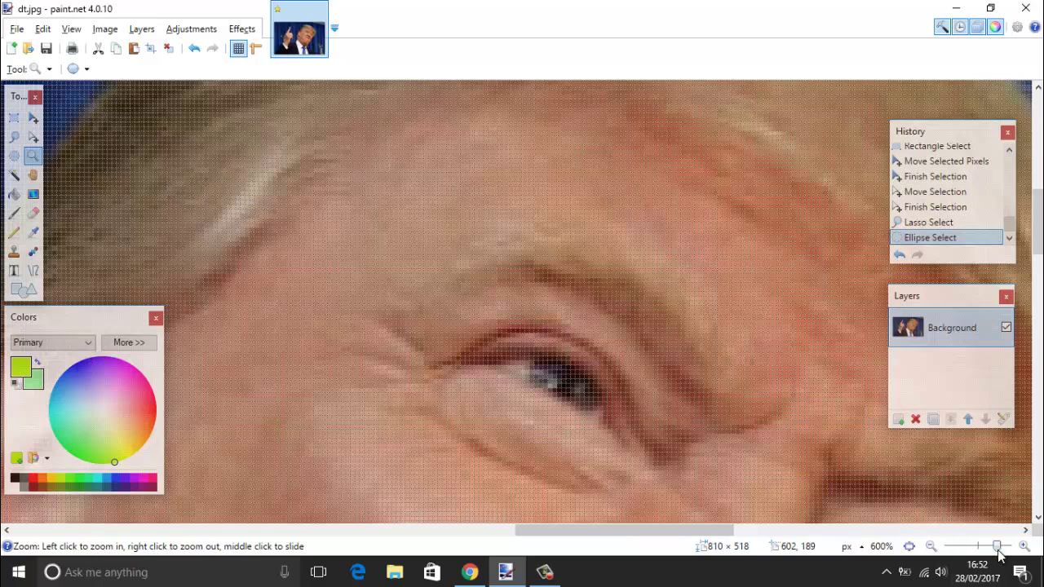
# Step: Zoom back out, try other zoom levels around the raised hand, and fit the whole image in the window
pyautogui.moveTo(997, 546)
pyautogui.mouseDown()
pyautogui.moveTo(967, 551)
pyautogui.moveTo(980, 551)
pyautogui.mouseUp()
pyautogui.click(319, 281)
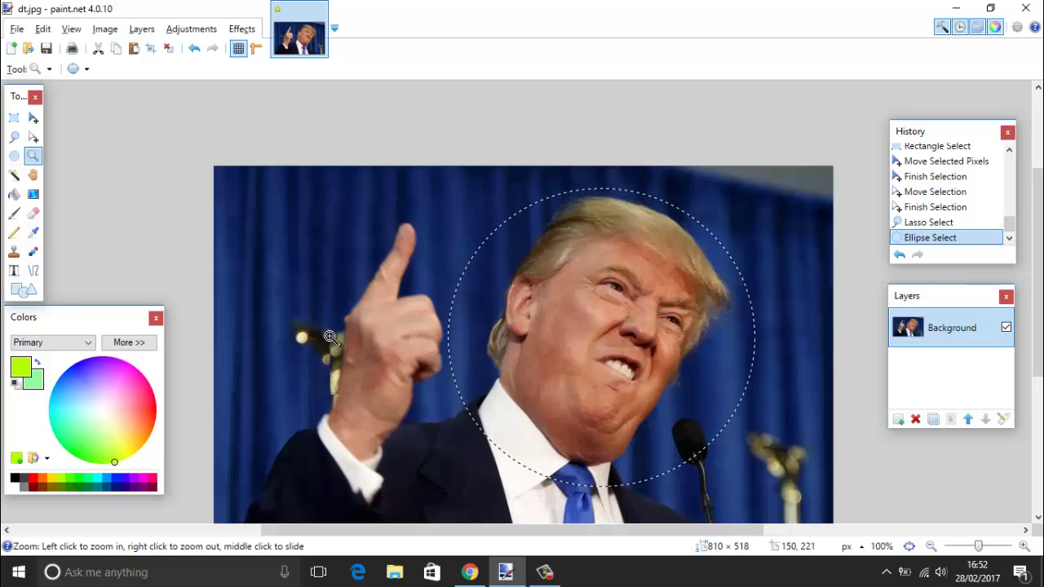
pyautogui.click(320, 282)
pyautogui.moveTo(978, 553); pyautogui.dragTo(975, 552)
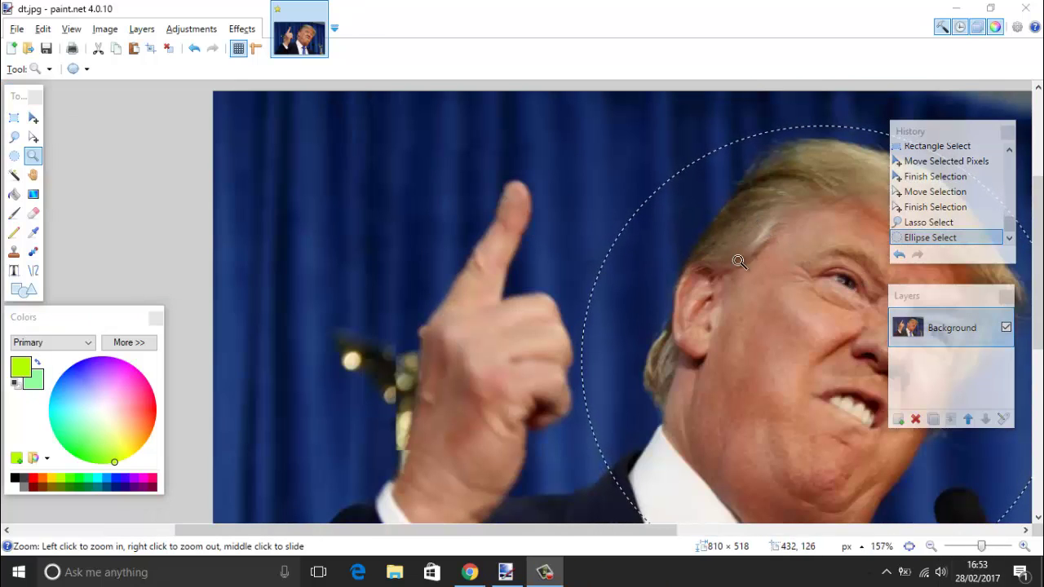
pyautogui.click(910, 546)
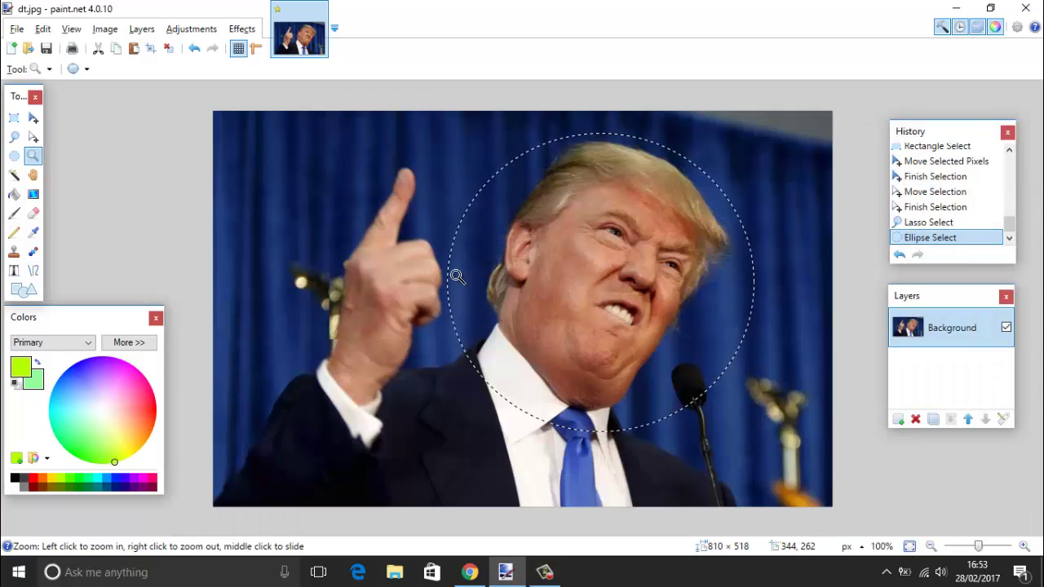
# Step: Select the dark jacket sleeve with the Magic Wand, try several tolerances before settling on 27%, and add the jacket's other side
pyautogui.click(18, 176)
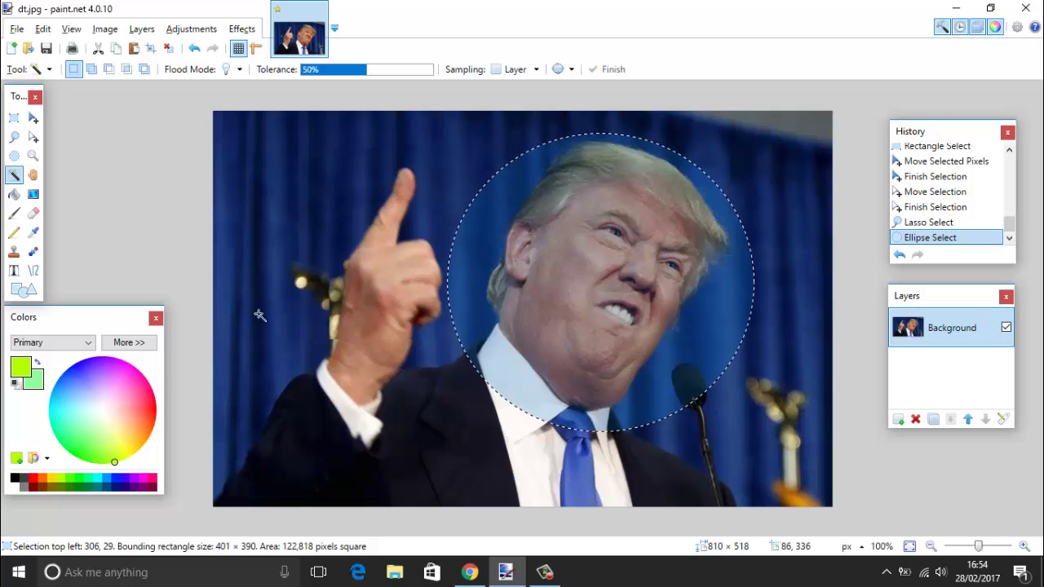
pyautogui.click(304, 391)
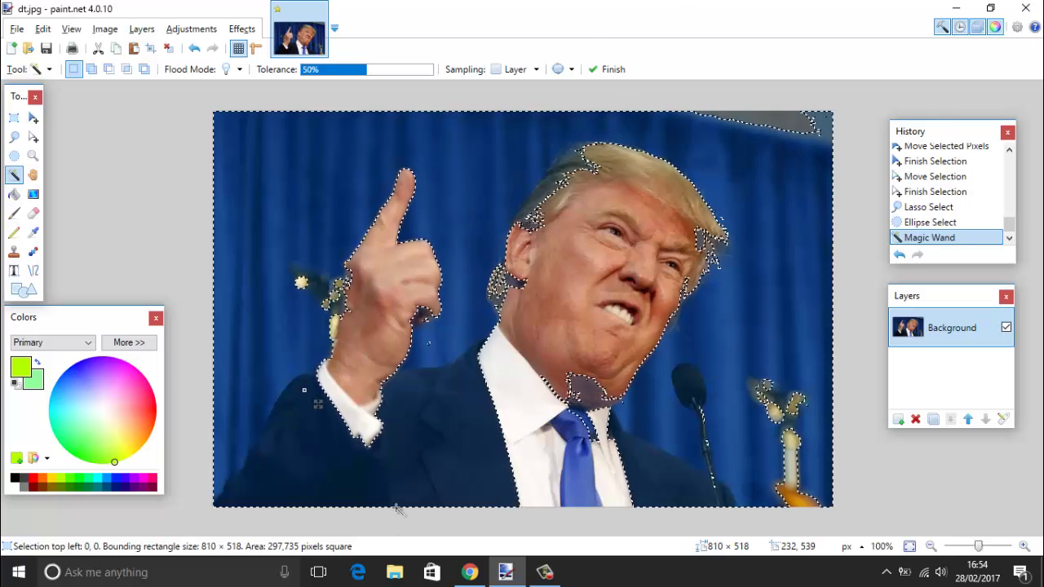
pyautogui.moveTo(325, 71)
pyautogui.mouseDown()
pyautogui.moveTo(350, 74)
pyautogui.moveTo(332, 77)
pyautogui.mouseUp()
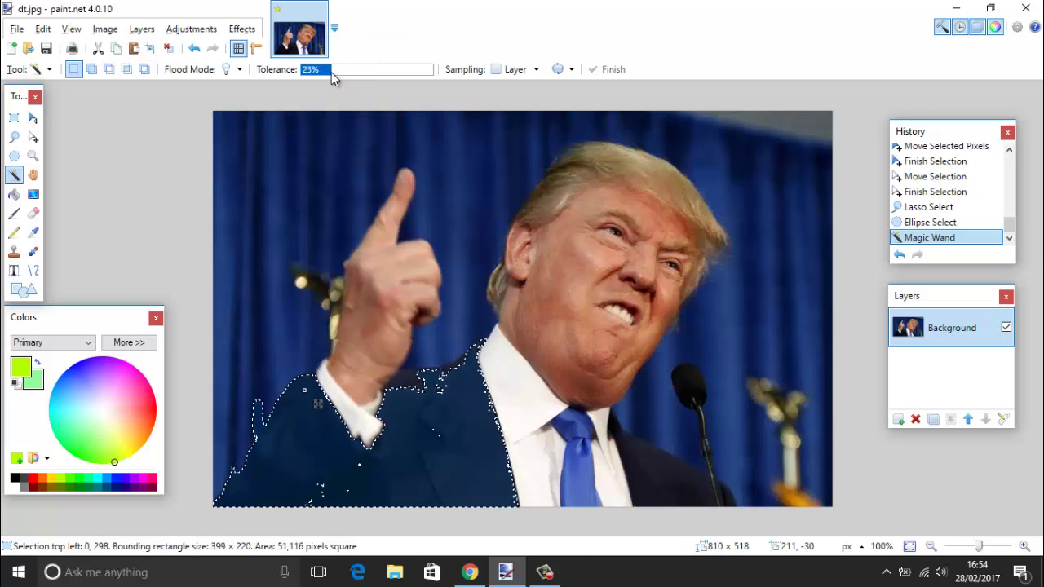
pyautogui.click(324, 71)
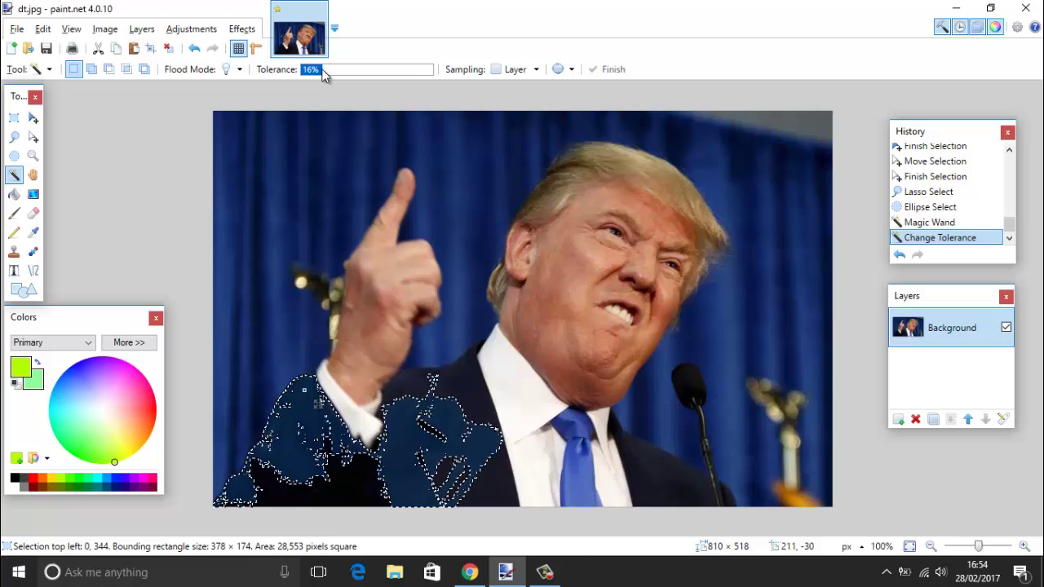
pyautogui.moveTo(325, 73); pyautogui.dragTo(337, 73)
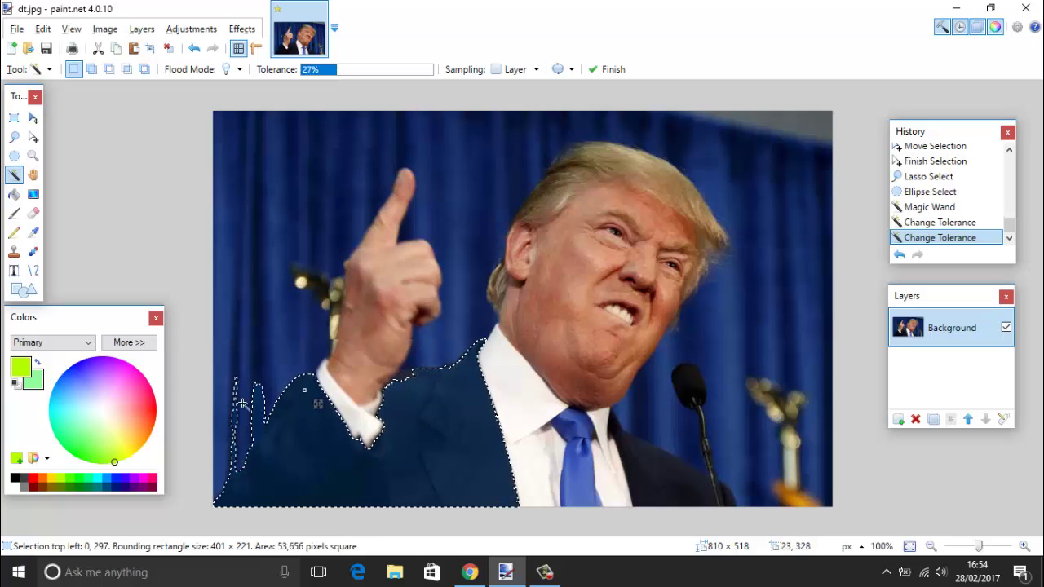
pyautogui.keyDown('ctrl'); pyautogui.click(649, 462); pyautogui.keyUp('ctrl')
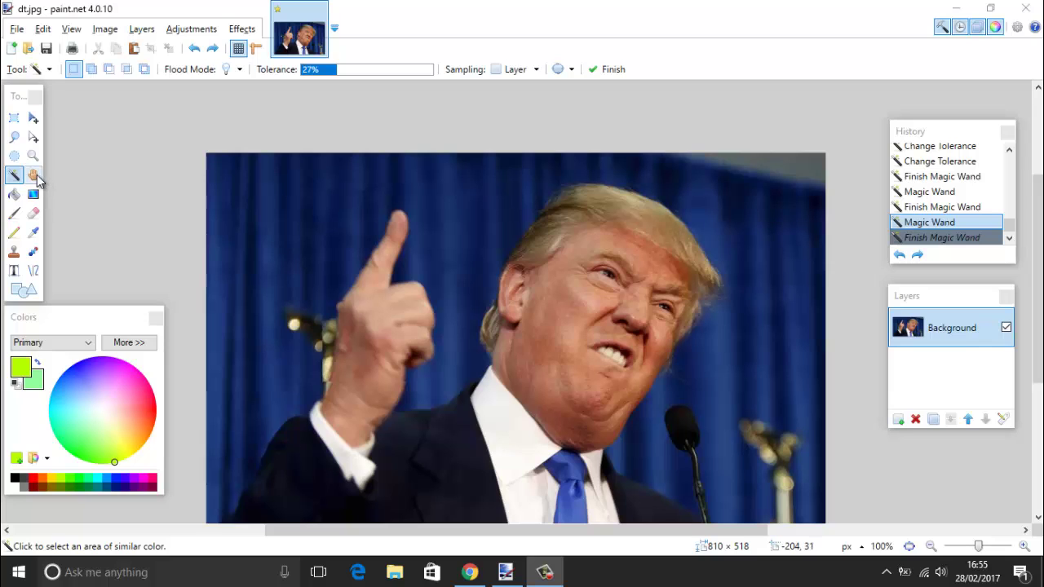
# Step: Pan around the photo with the Pan tool, zooming in to 200% to view the lower face and microphone
pyautogui.click(37, 177)
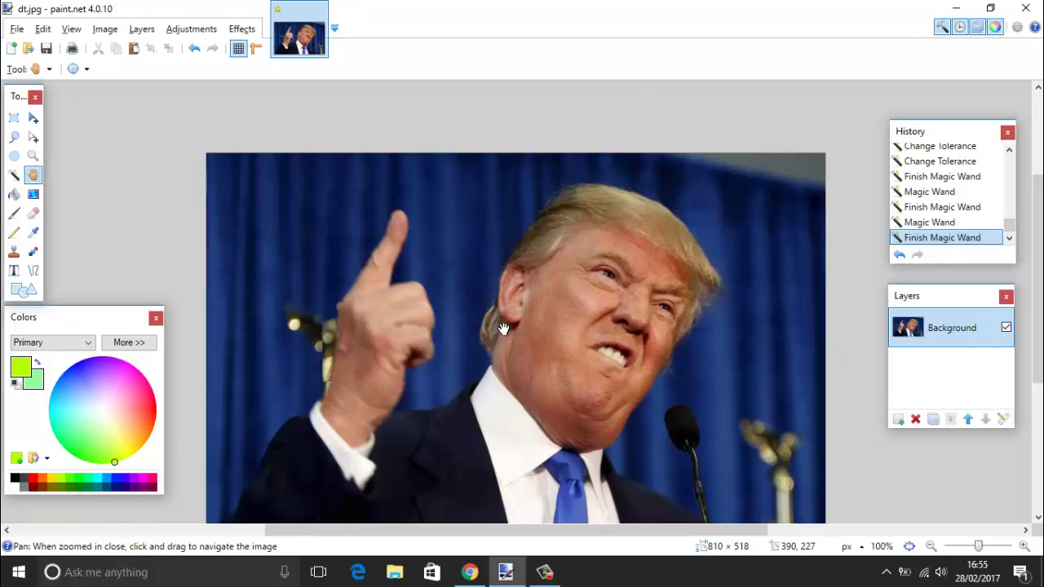
pyautogui.moveTo(442, 328); pyautogui.dragTo(991, 453)
pyautogui.scroll(2, 448, 336)
pyautogui.moveTo(438, 328); pyautogui.dragTo(106, 373)
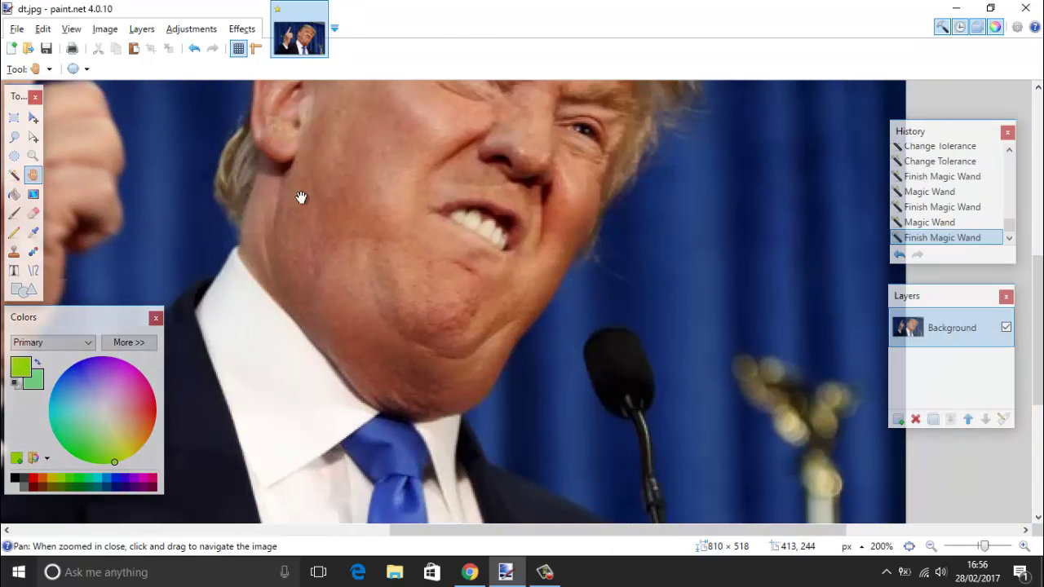
pyautogui.scroll(-2, 299, 201)
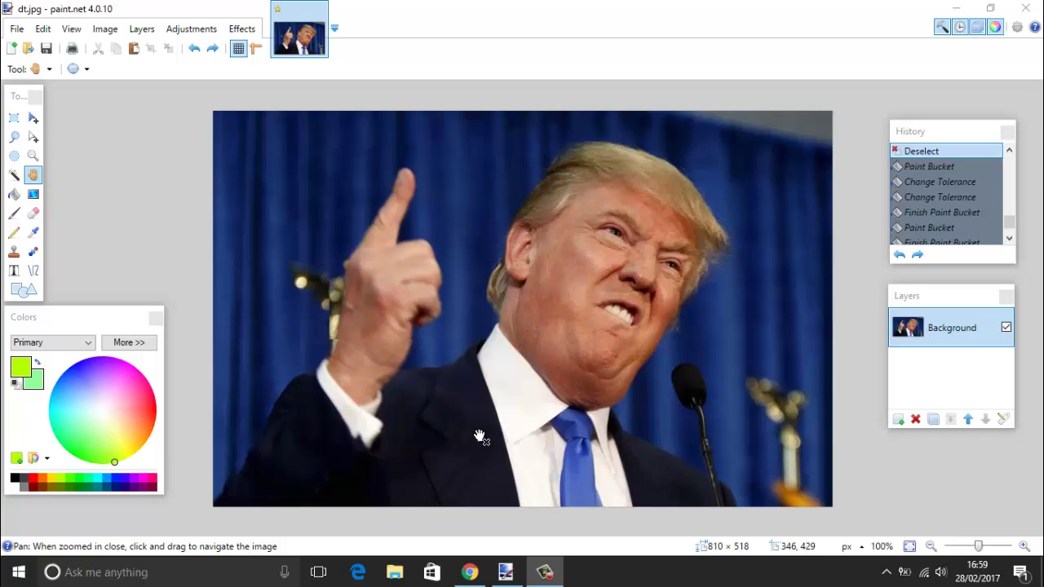
# Step: Try the Paint Bucket on the white shirt with lime green, raise the tolerance to 33%, and fill the shirt beyond the tie
pyautogui.click(13, 194)
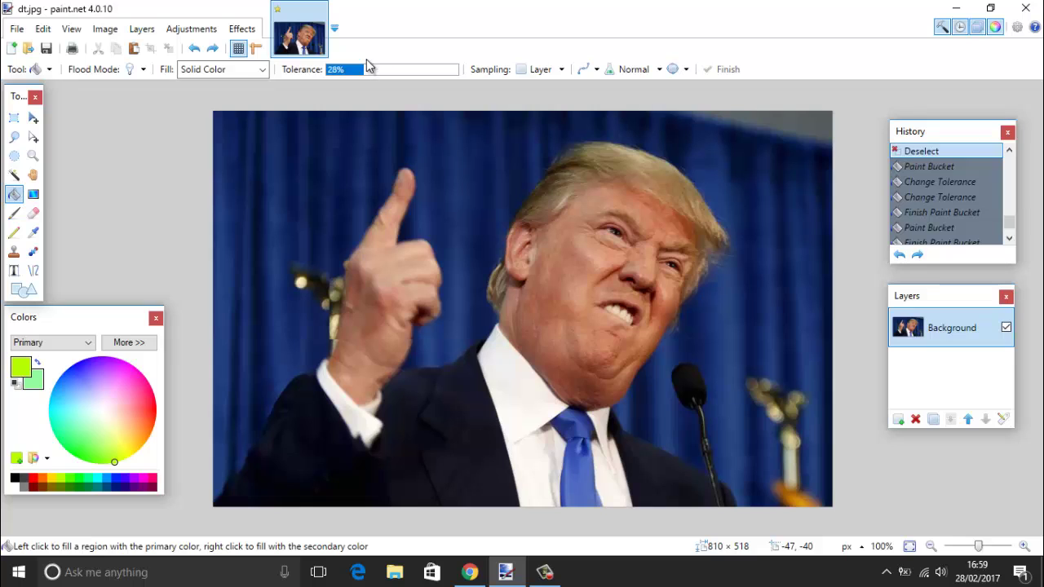
pyautogui.click(533, 399)
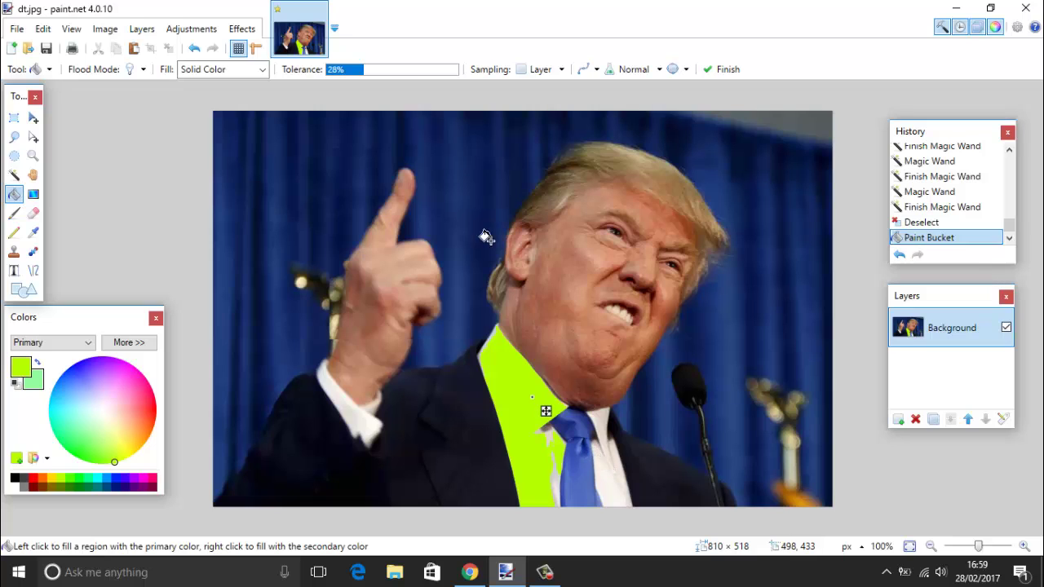
pyautogui.click(371, 72)
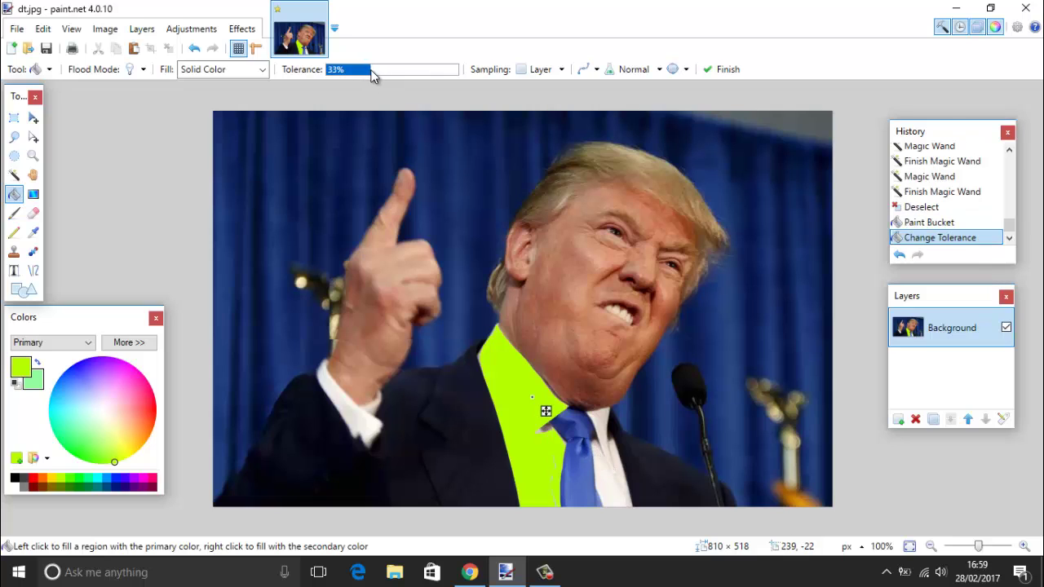
pyautogui.click(603, 463)
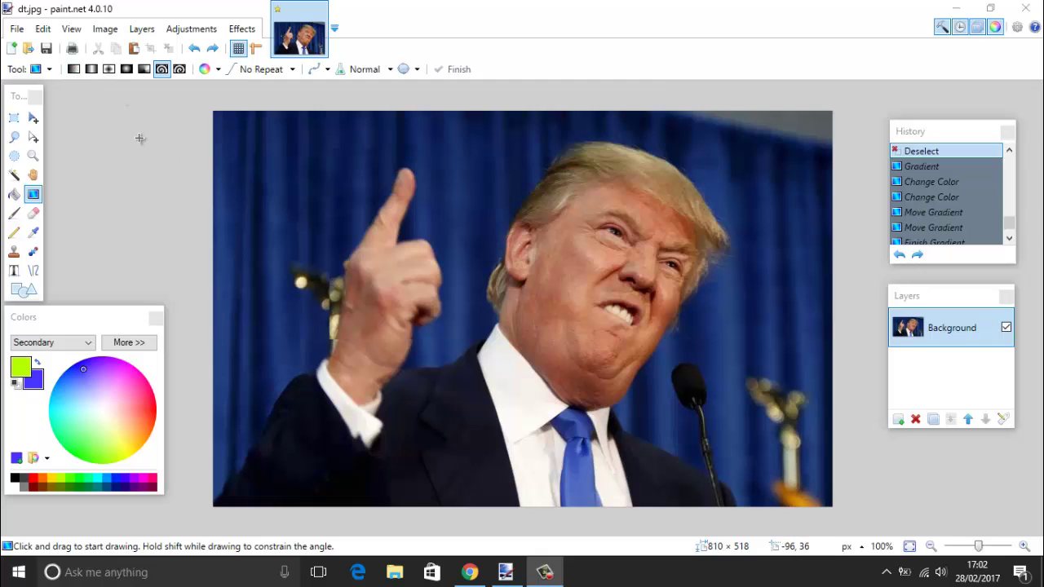
# Step: Draw a blue-to-orange spiral gradient diagonally across the whole photo, about 836 × 530 px, starting near the raised finger
pyautogui.click(160, 69)
pyautogui.click(38, 381)
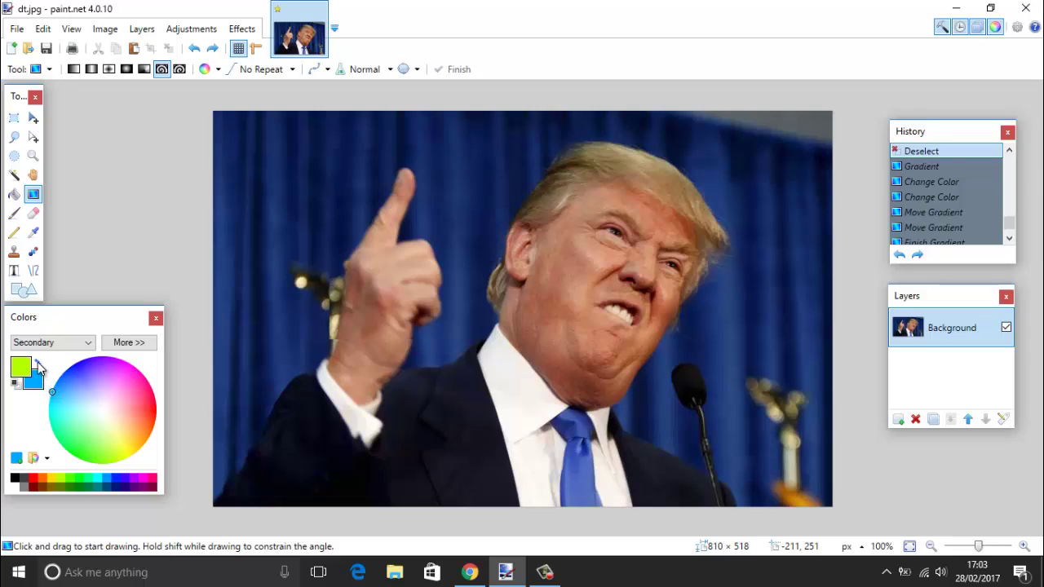
pyautogui.click(38, 366)
pyautogui.moveTo(136, 452)
pyautogui.mouseDown()
pyautogui.moveTo(131, 444)
pyautogui.moveTo(146, 445)
pyautogui.mouseUp()
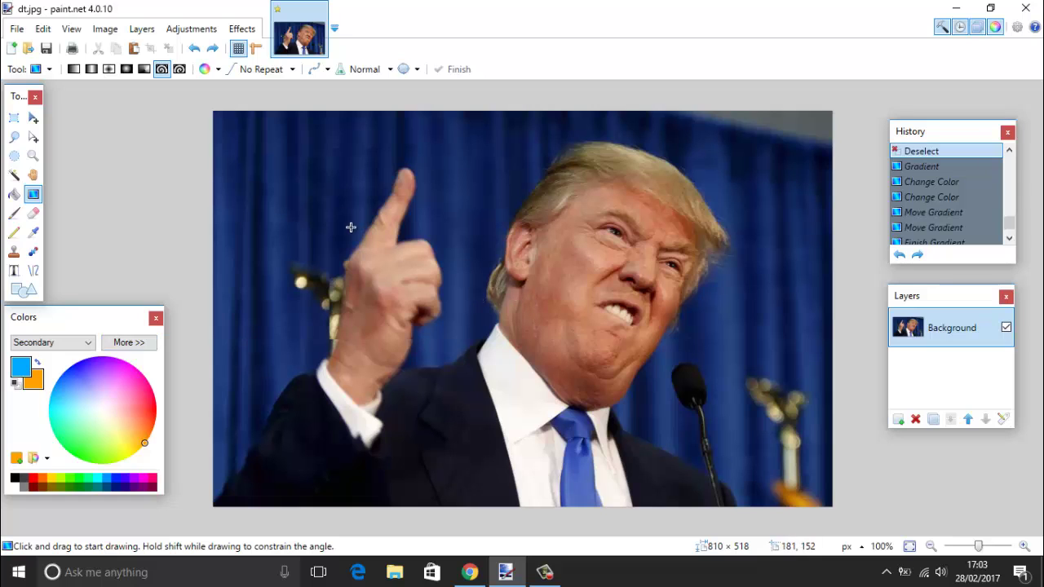
pyautogui.moveTo(303, 183); pyautogui.dragTo(942, 571)
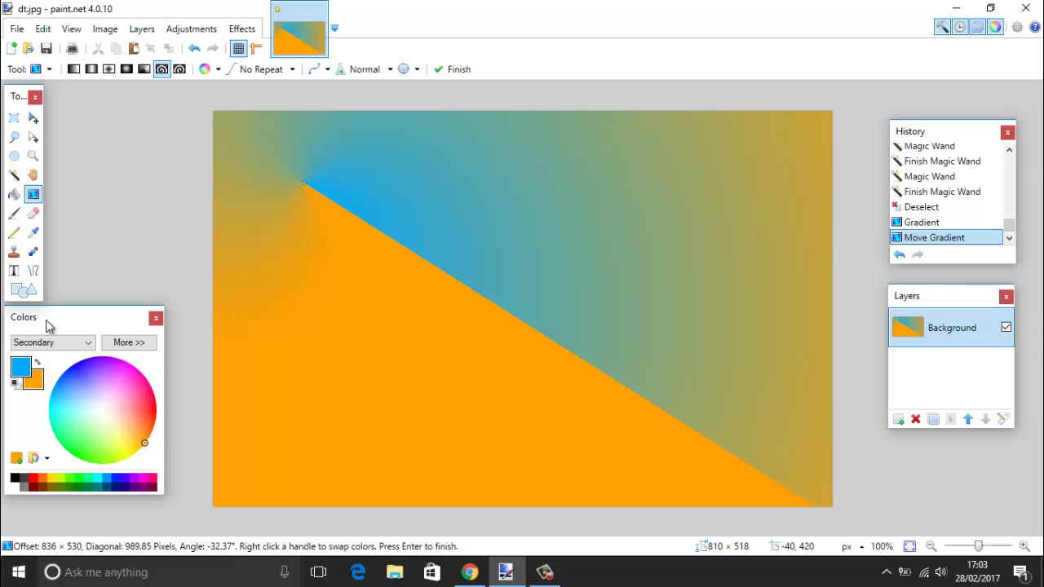
# Step: Recolor the gradient to magenta as primary and sky blue as secondary, and set its repeat mode to Repeat Reflected
pyautogui.click(40, 364)
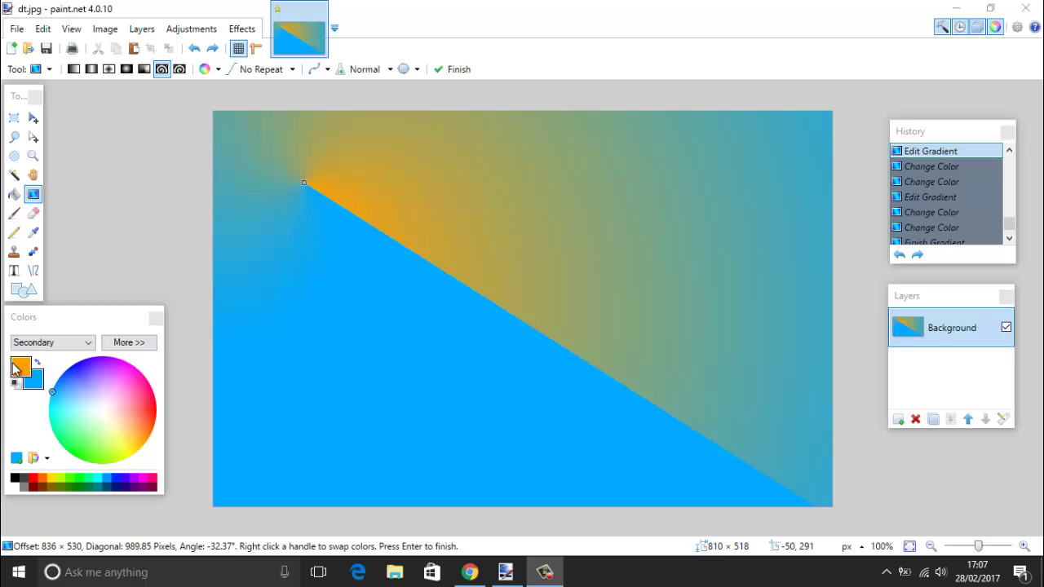
pyautogui.click(20, 369)
pyautogui.moveTo(144, 406); pyautogui.dragTo(144, 374)
pyautogui.click(147, 372)
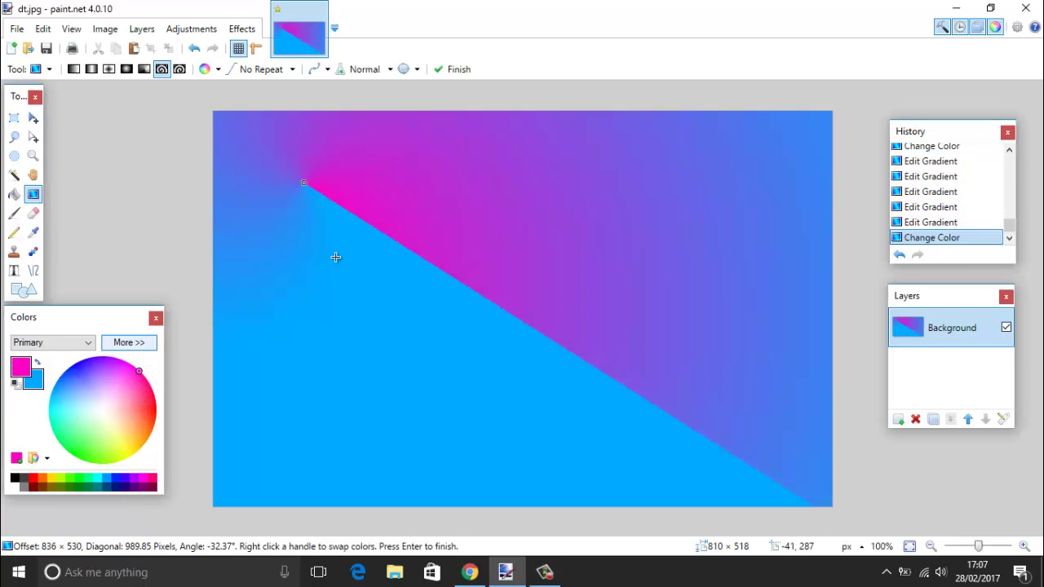
pyautogui.click(292, 69)
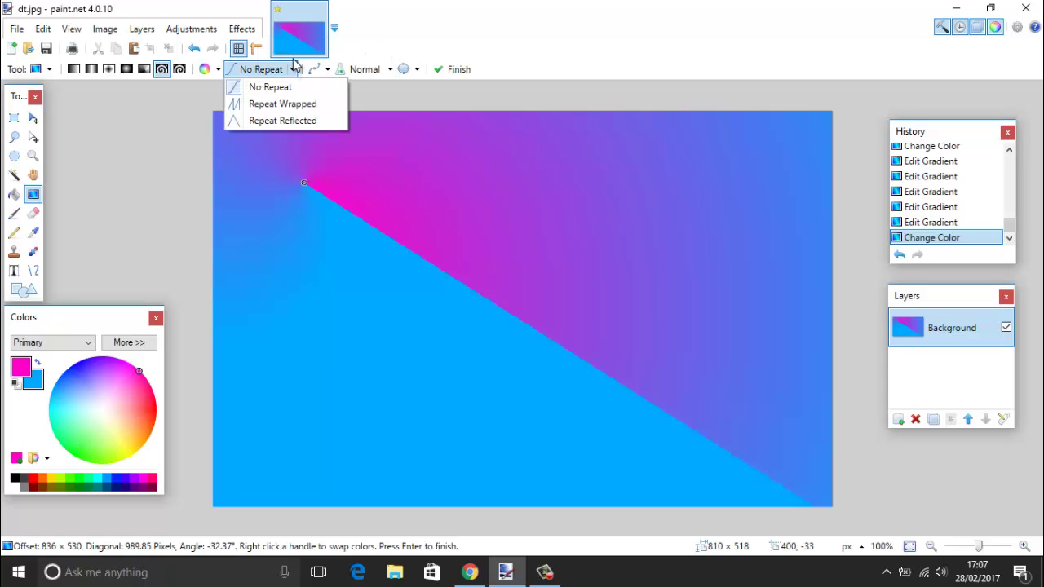
pyautogui.click(304, 123)
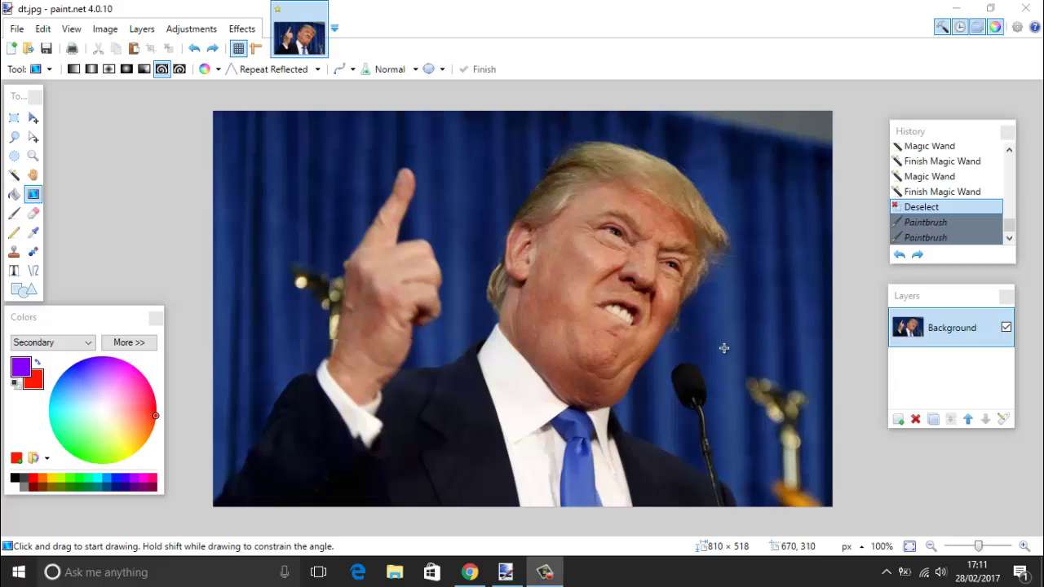
# Step: Paint soft purple strokes over the raised hand and face with the Paintbrush at width 250 and 36% hardness
pyautogui.click(20, 217)
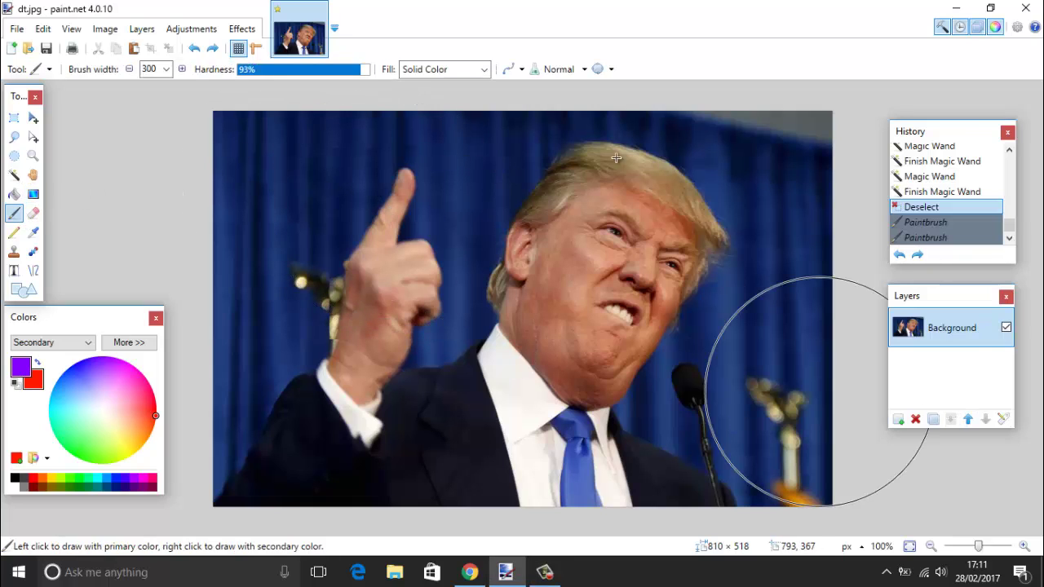
pyautogui.click(166, 70)
pyautogui.scroll(1, 163, 204)
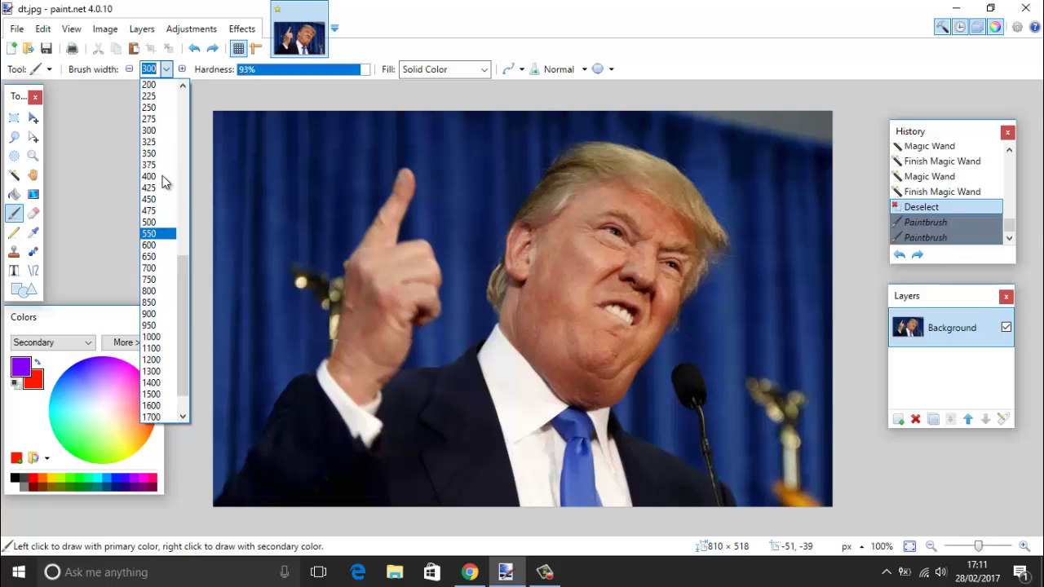
pyautogui.click(152, 111)
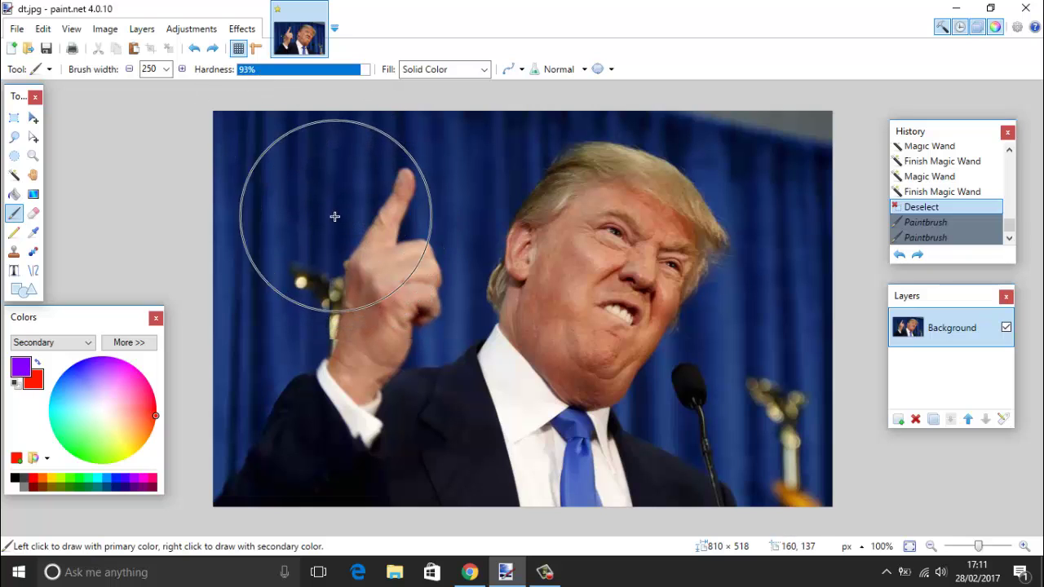
pyautogui.click(286, 72)
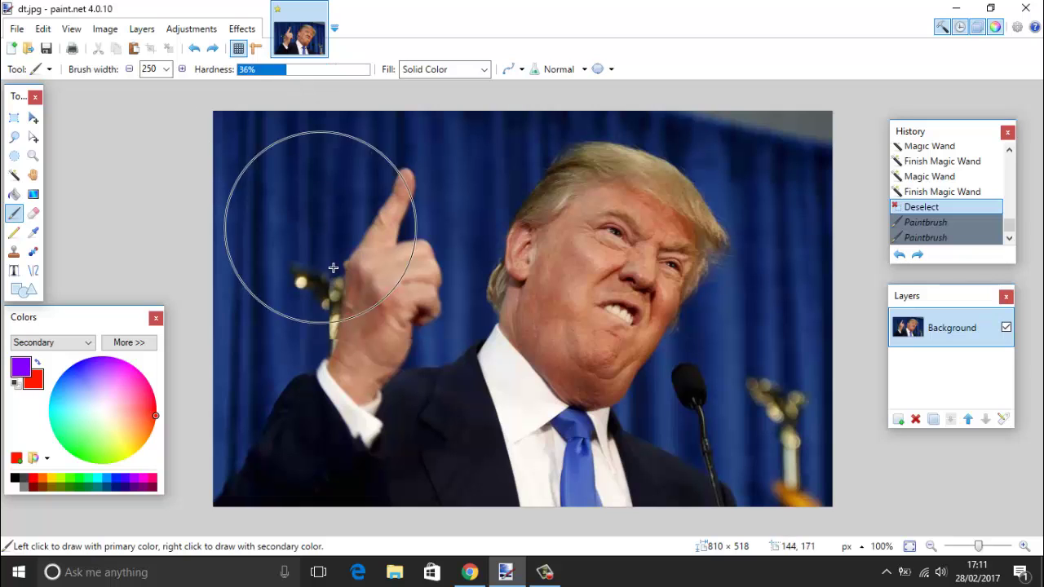
pyautogui.moveTo(326, 233)
pyautogui.mouseDown()
pyautogui.moveTo(346, 221)
pyautogui.moveTo(540, 345)
pyautogui.moveTo(489, 391)
pyautogui.moveTo(426, 385)
pyautogui.moveTo(431, 282)
pyautogui.moveTo(560, 242)
pyautogui.moveTo(601, 266)
pyautogui.moveTo(573, 319)
pyautogui.mouseUp()
# Step: Raise the brush hardness to 95% to compare the stroke edges, and undo both purple strokes
pyautogui.click(357, 71)
pyautogui.click(364, 69)
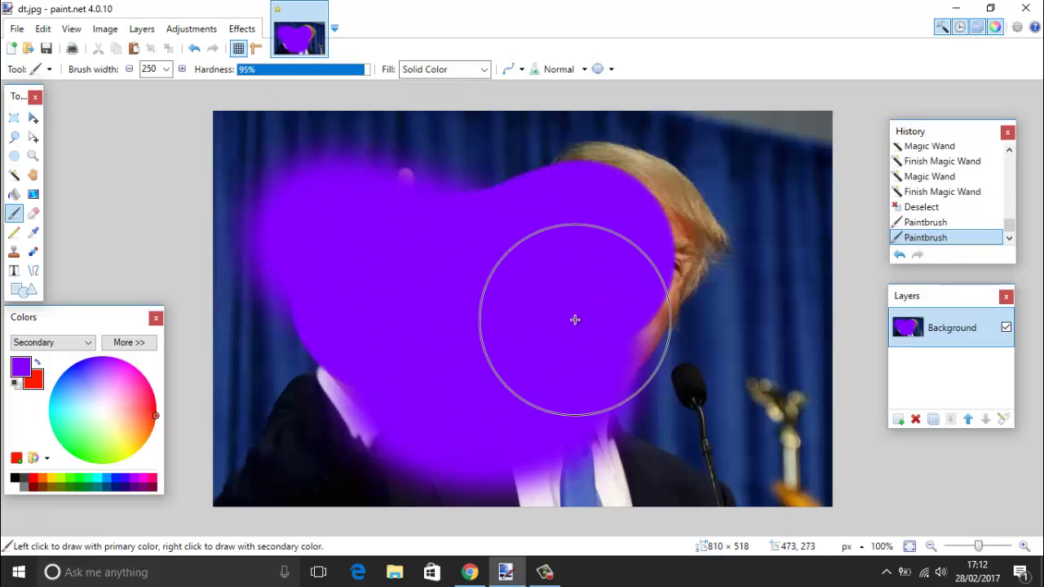
pyautogui.hotkey('ctrl', 'z')
pyautogui.hotkey('ctrl', 'z')
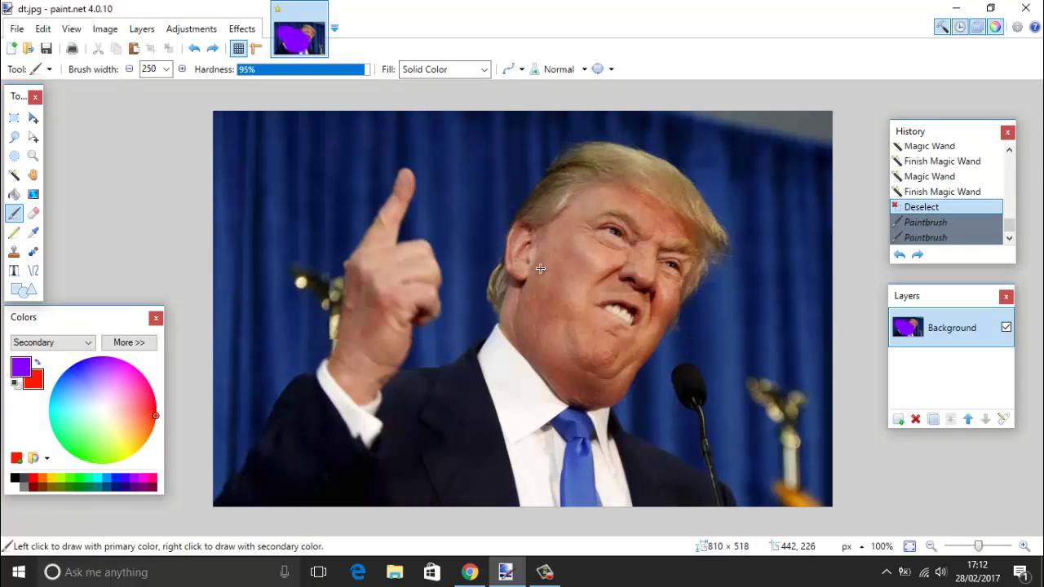
# Step: Try a Diagonal Cross brush fill with a stroke over the raised hand, and undo it
pyautogui.click(422, 75)
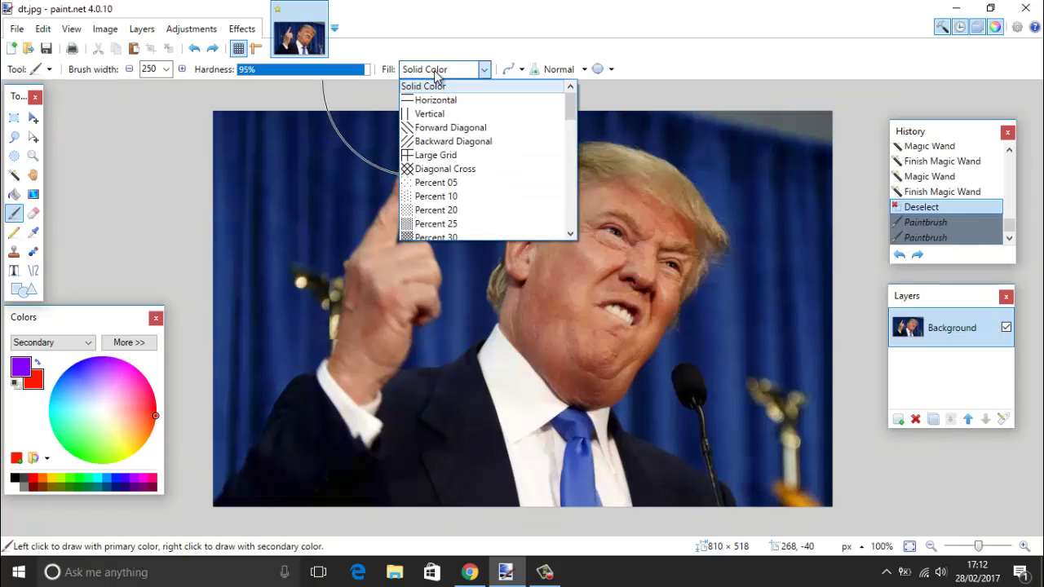
pyautogui.click(470, 169)
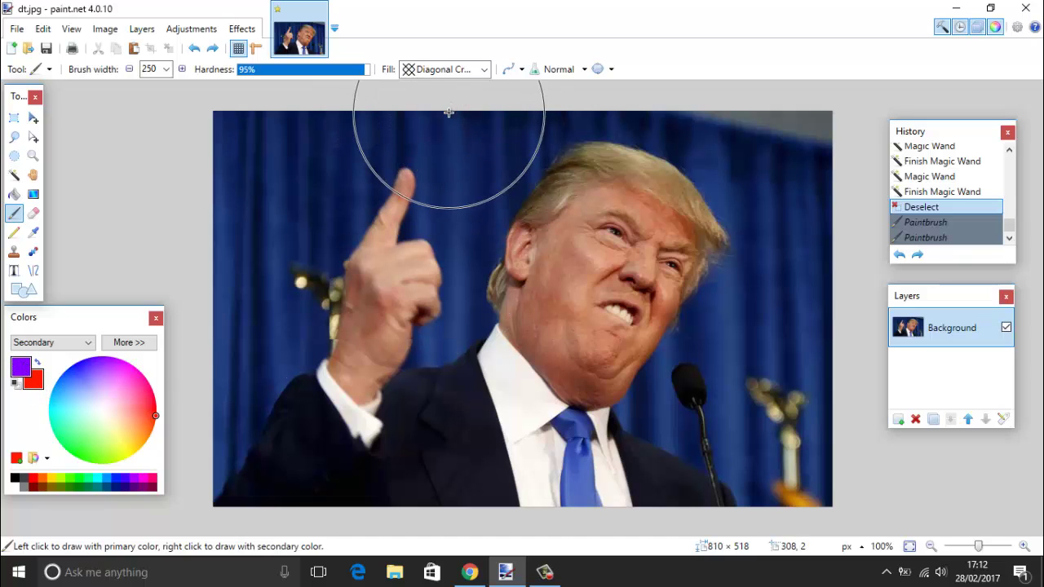
pyautogui.moveTo(351, 256)
pyautogui.mouseDown()
pyautogui.moveTo(457, 265)
pyautogui.moveTo(558, 299)
pyautogui.moveTo(613, 387)
pyautogui.moveTo(541, 434)
pyautogui.moveTo(373, 314)
pyautogui.mouseUp()
pyautogui.hotkey('ctrl', 'z')
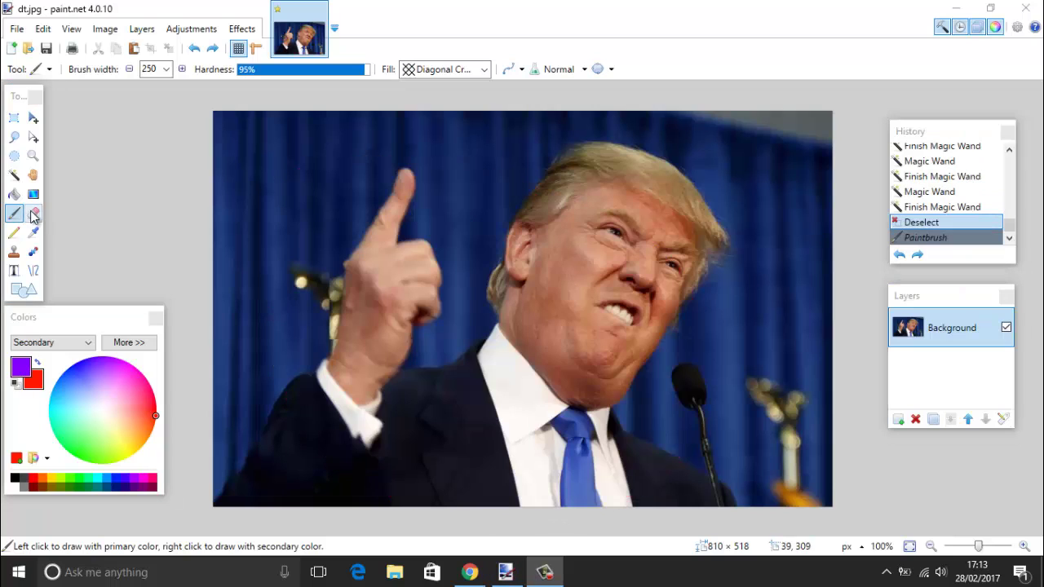
# Step: Erase the raised hand and surrounding curtain at brush width 250, and a strip beside and below the face at width 65
pyautogui.click(34, 215)
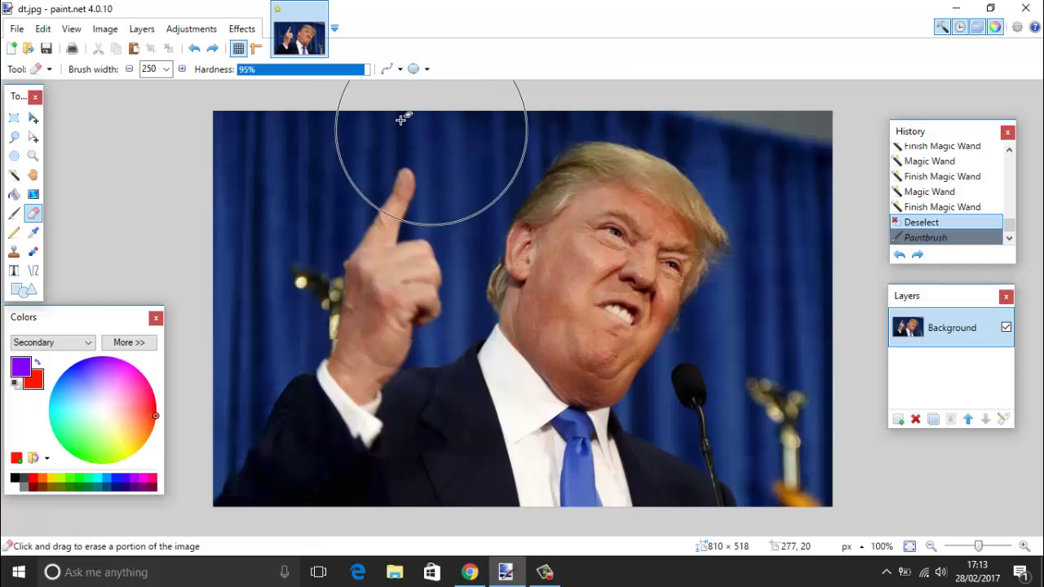
pyautogui.moveTo(299, 151)
pyautogui.mouseDown()
pyautogui.moveTo(303, 214)
pyautogui.moveTo(388, 221)
pyautogui.moveTo(313, 277)
pyautogui.moveTo(440, 368)
pyautogui.mouseUp()
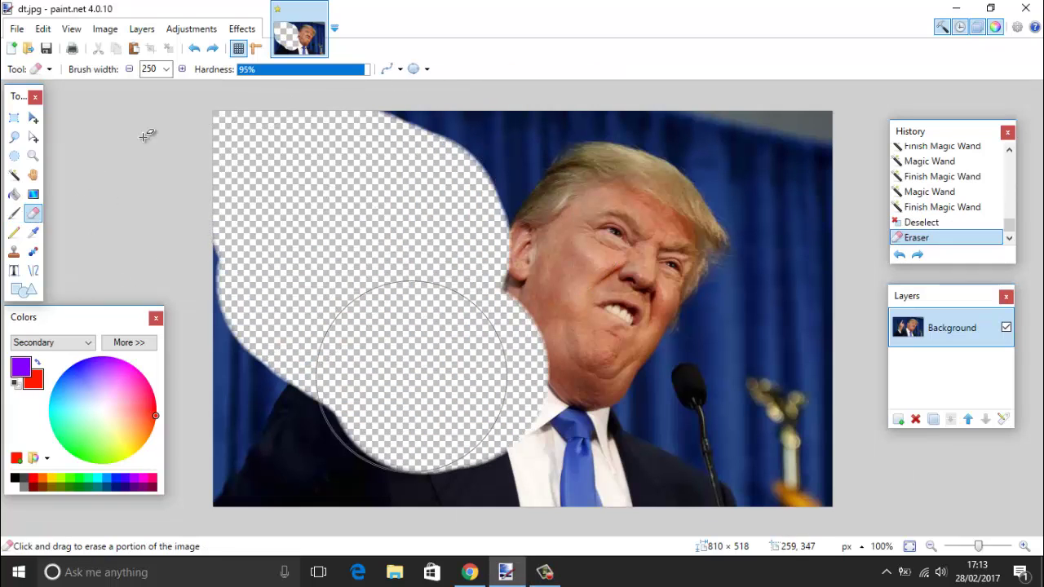
pyautogui.click(167, 68)
pyautogui.scroll(5, 155, 123)
pyautogui.click(155, 124)
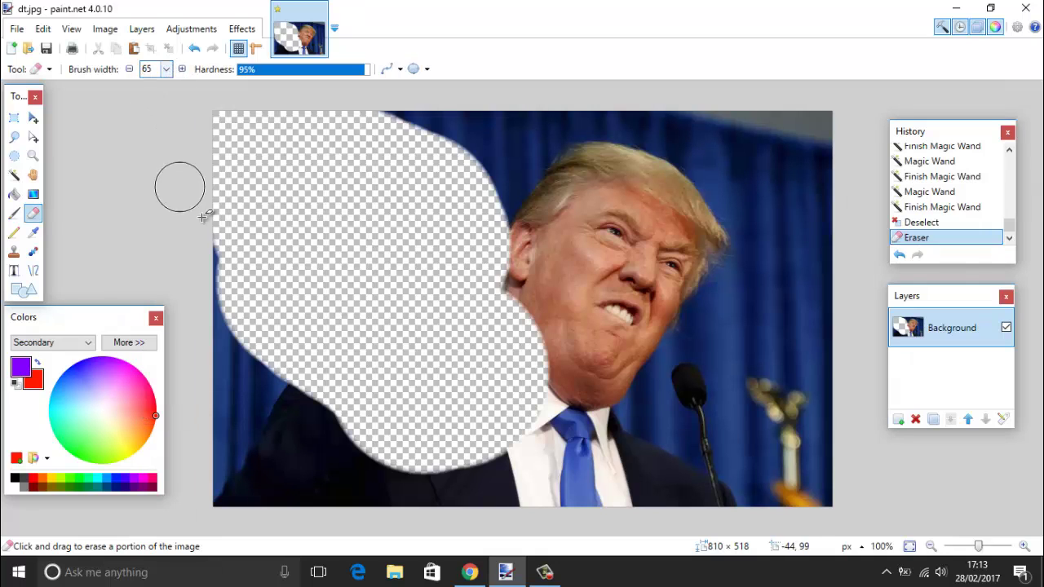
pyautogui.moveTo(775, 310)
pyautogui.mouseDown()
pyautogui.moveTo(710, 322)
pyautogui.moveTo(571, 388)
pyautogui.mouseUp()
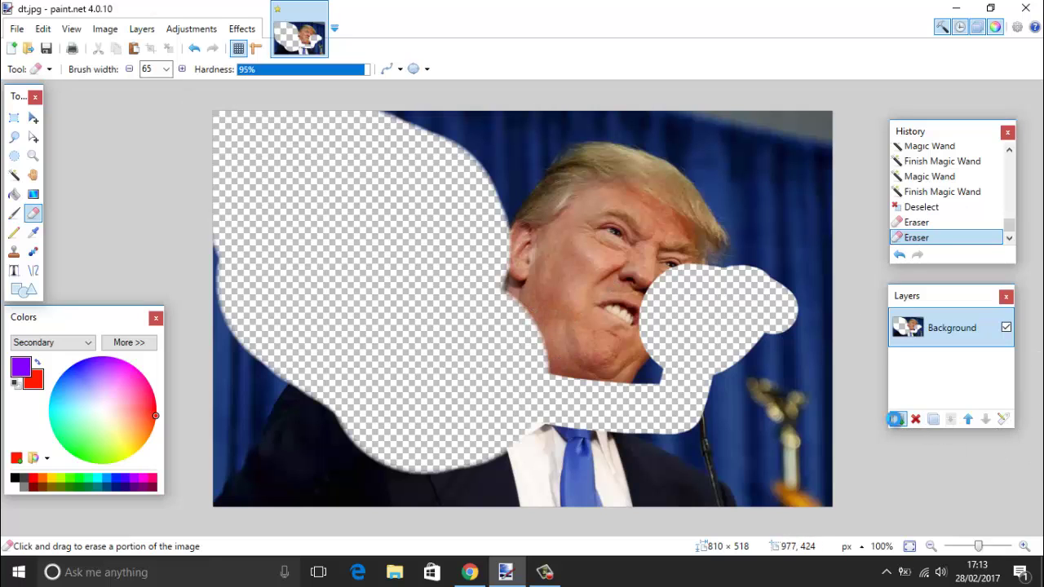
# Step: Add a new layer beneath the Background, fill it with the purple and red Diagonal Cross pattern, and reselect the Background layer
pyautogui.click(896, 419)
pyautogui.moveTo(930, 339); pyautogui.dragTo(934, 373)
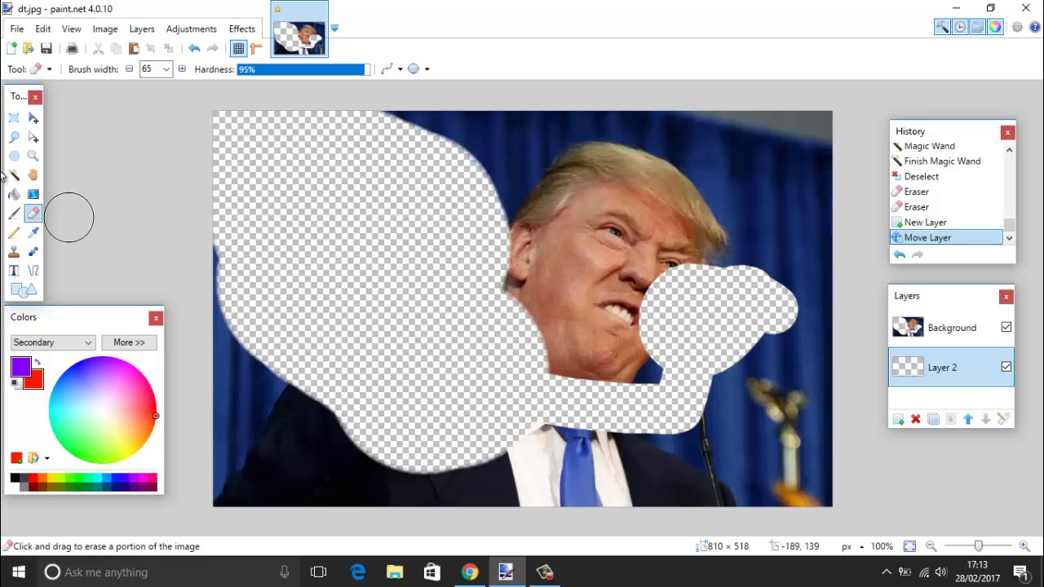
pyautogui.click(14, 194)
pyautogui.click(569, 272)
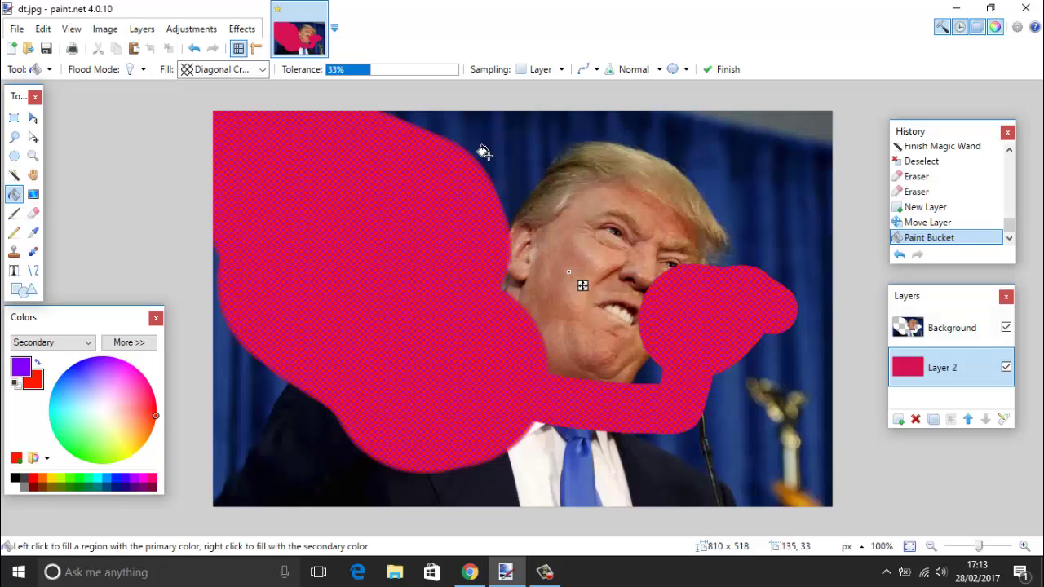
pyautogui.click(971, 328)
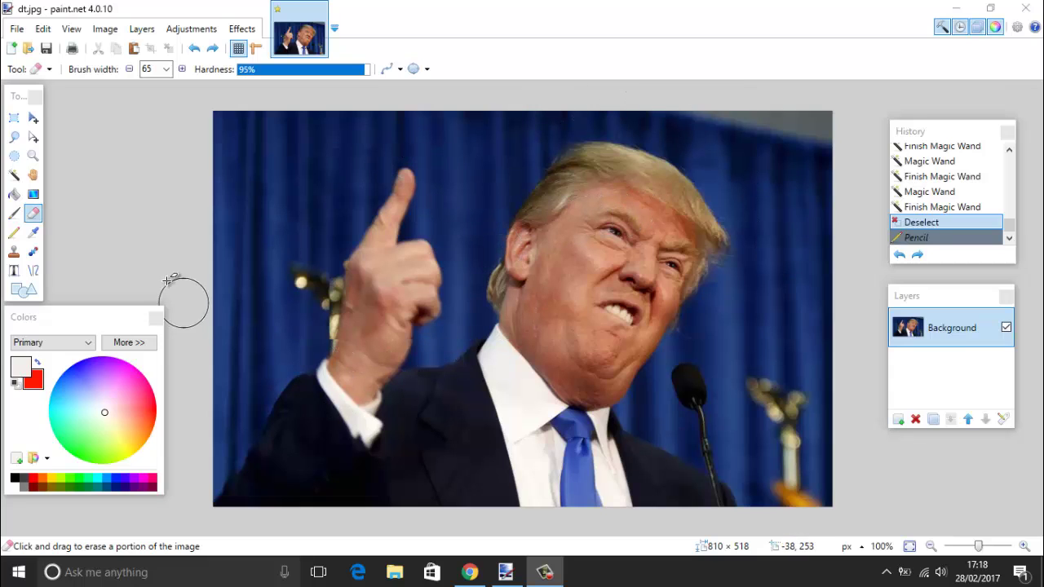
# Step: Scribble thin white freeform lines across the hand, face and jacket with the Pencil, and undo them
pyautogui.click(14, 233)
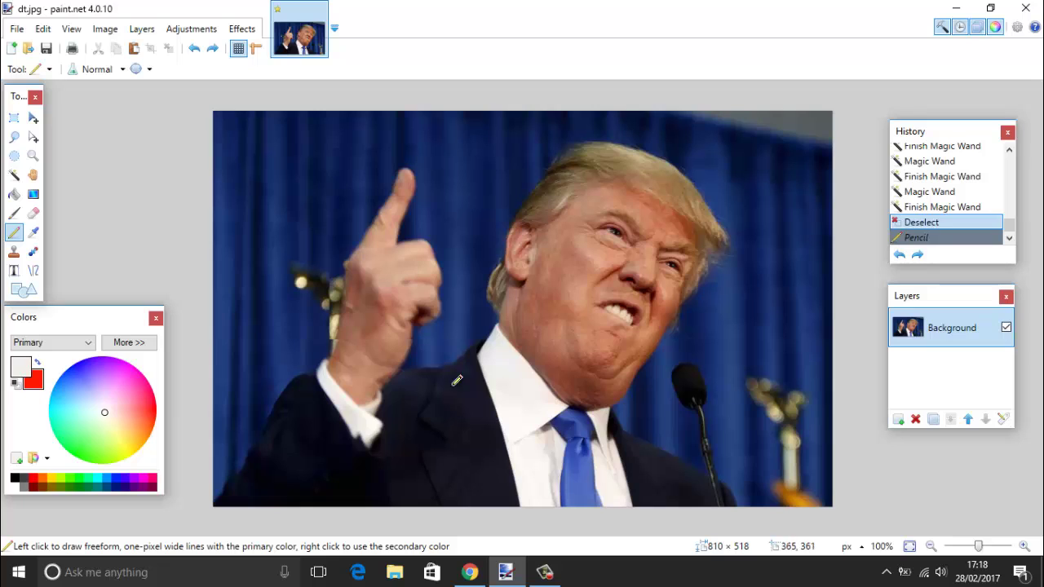
pyautogui.moveTo(699, 301)
pyautogui.mouseDown()
pyautogui.moveTo(314, 451)
pyautogui.moveTo(678, 347)
pyautogui.moveTo(389, 506)
pyautogui.mouseUp()
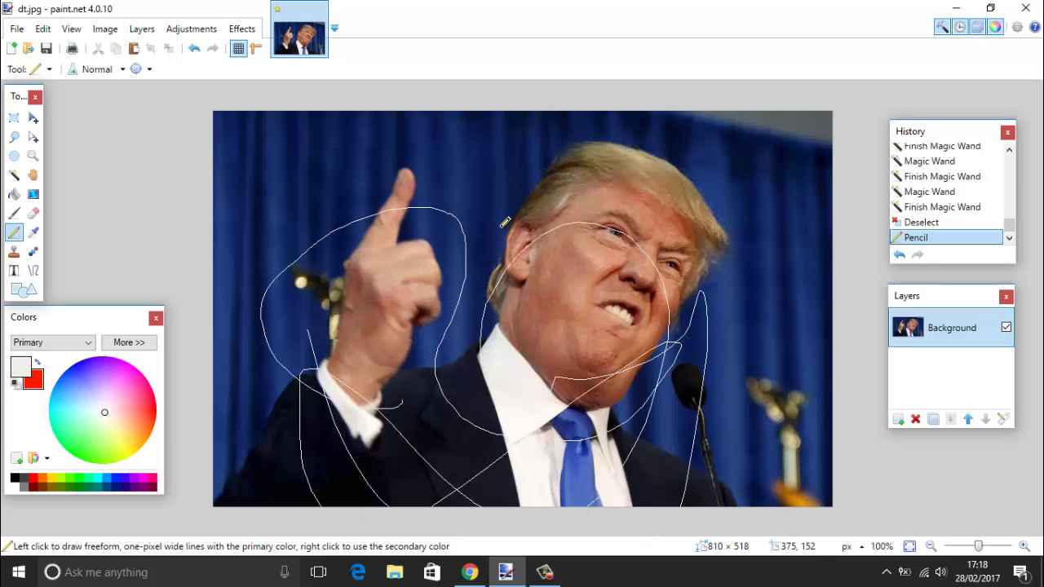
pyautogui.hotkey('ctrl', 'z')
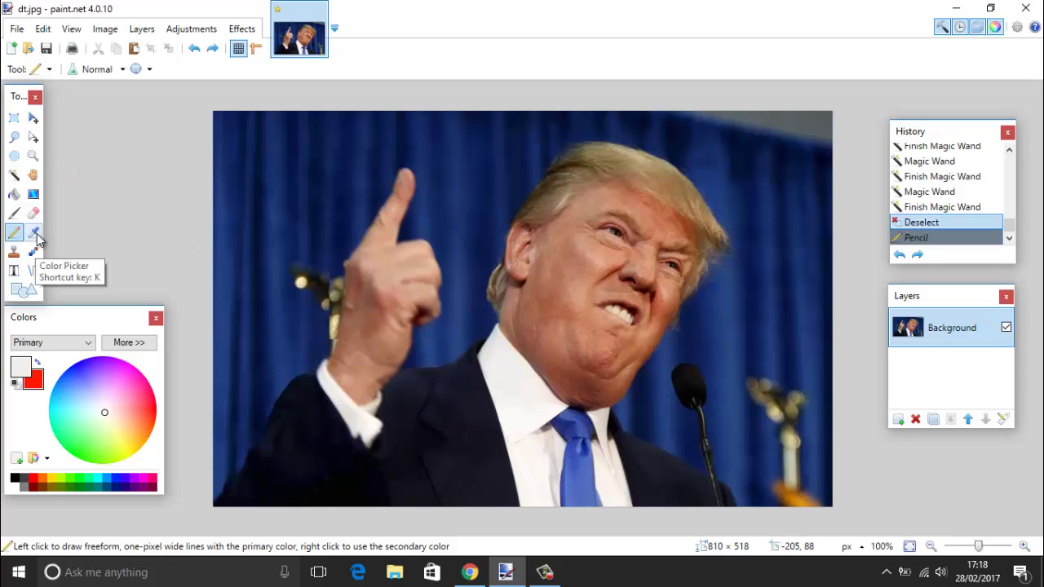
# Step: Sample curtain and skin tones with the Color Picker, expand the color details, and set the primary color to the curtain's dark blue
pyautogui.click(34, 233)
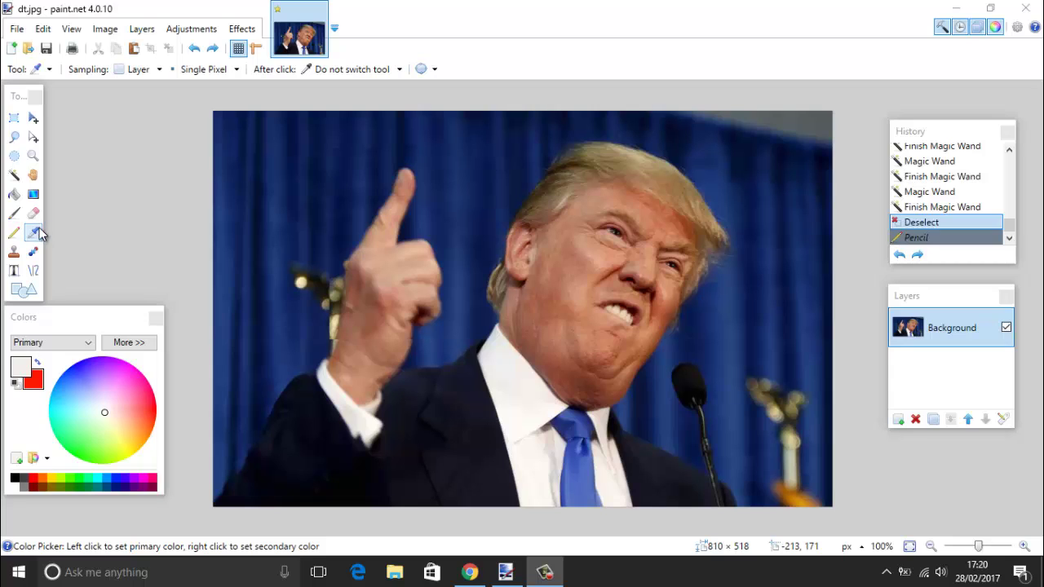
pyautogui.moveTo(359, 205); pyautogui.dragTo(339, 263)
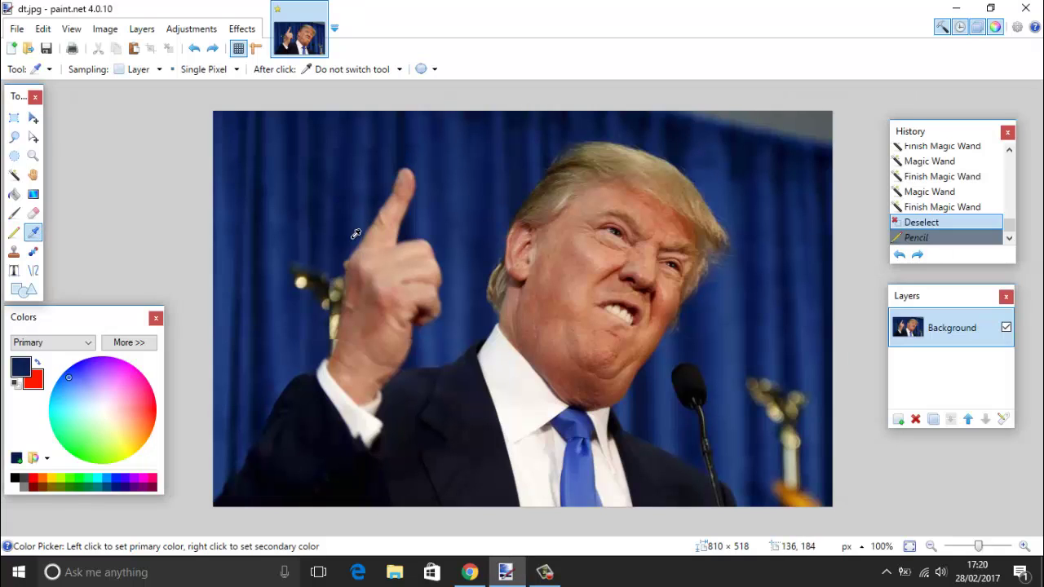
pyautogui.moveTo(328, 174); pyautogui.dragTo(514, 286)
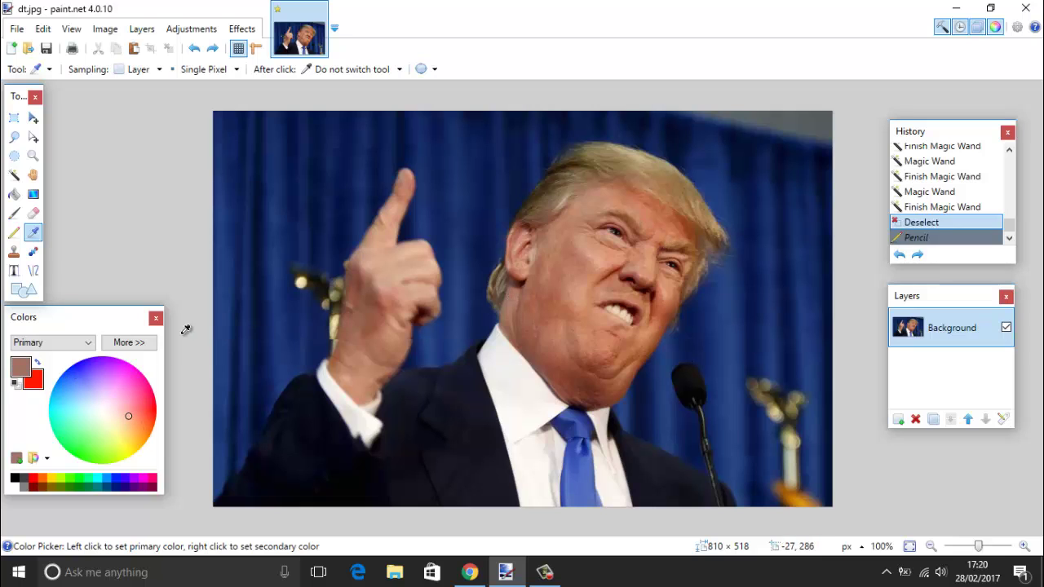
pyautogui.click(127, 344)
pyautogui.moveTo(295, 197); pyautogui.dragTo(200, 199)
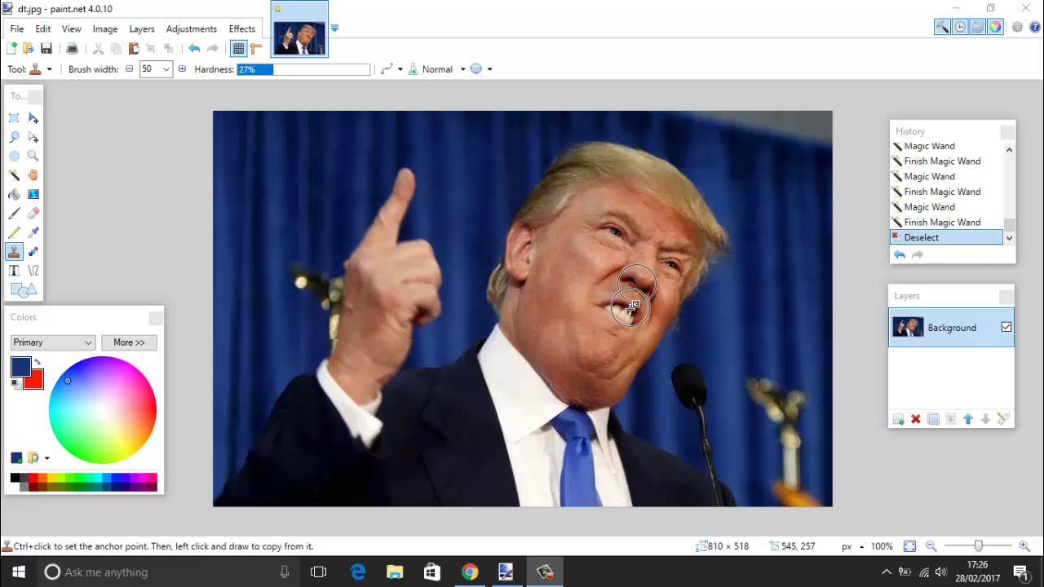
# Step: Clone the mouth onto the chin with the Clone Stamp at brush width 50
pyautogui.moveTo(634, 316)
pyautogui.mouseDown()
pyautogui.moveTo(593, 332)
pyautogui.moveTo(612, 349)
pyautogui.moveTo(616, 299)
pyautogui.moveTo(639, 300)
pyautogui.moveTo(629, 338)
pyautogui.moveTo(629, 305)
pyautogui.moveTo(610, 357)
pyautogui.moveTo(630, 294)
pyautogui.moveTo(635, 315)
pyautogui.moveTo(606, 344)
pyautogui.moveTo(620, 340)
pyautogui.moveTo(593, 328)
pyautogui.moveTo(620, 322)
pyautogui.mouseUp()
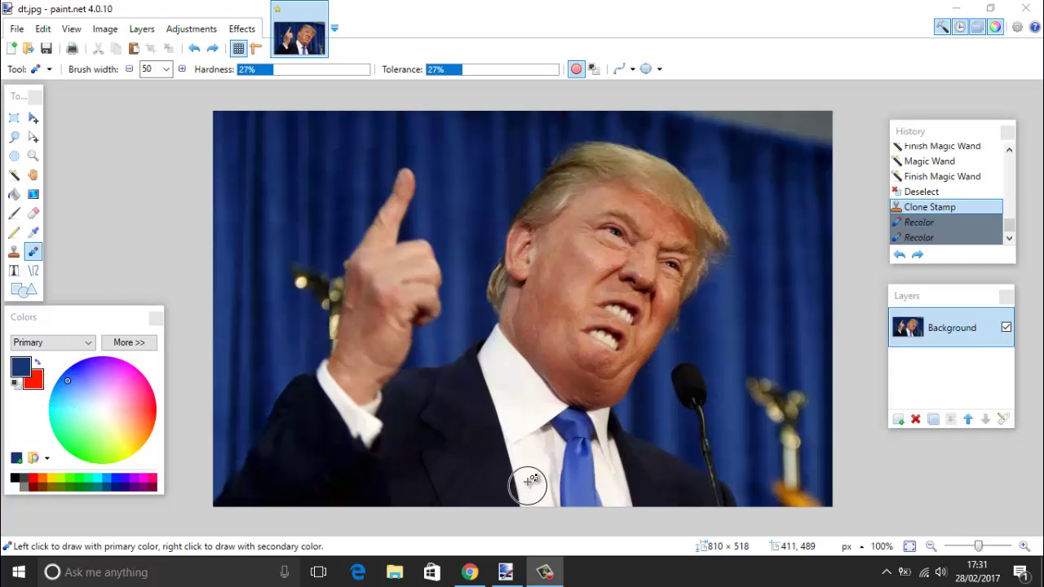
# Step: Recolor one shirt half dark blue and the other red, set the tolerance to 61%, and undo the recoloring and the cloned mouth
pyautogui.moveTo(531, 489)
pyautogui.mouseDown()
pyautogui.moveTo(490, 349)
pyautogui.moveTo(537, 400)
pyautogui.moveTo(534, 494)
pyautogui.mouseUp()
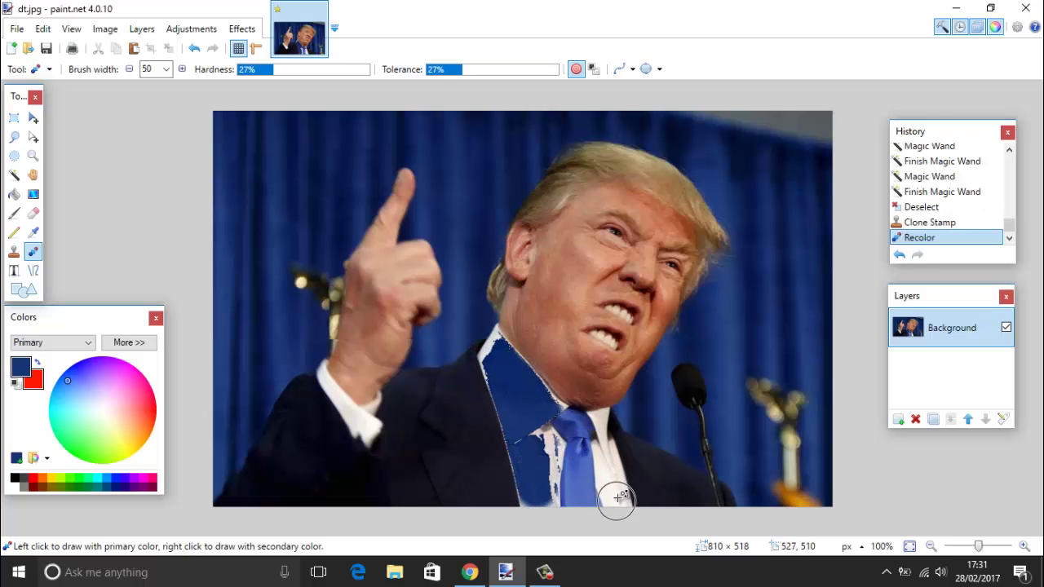
pyautogui.moveTo(617, 496)
pyautogui.mouseDown()
pyautogui.moveTo(596, 403)
pyautogui.moveTo(620, 496)
pyautogui.moveTo(604, 433)
pyautogui.mouseUp()
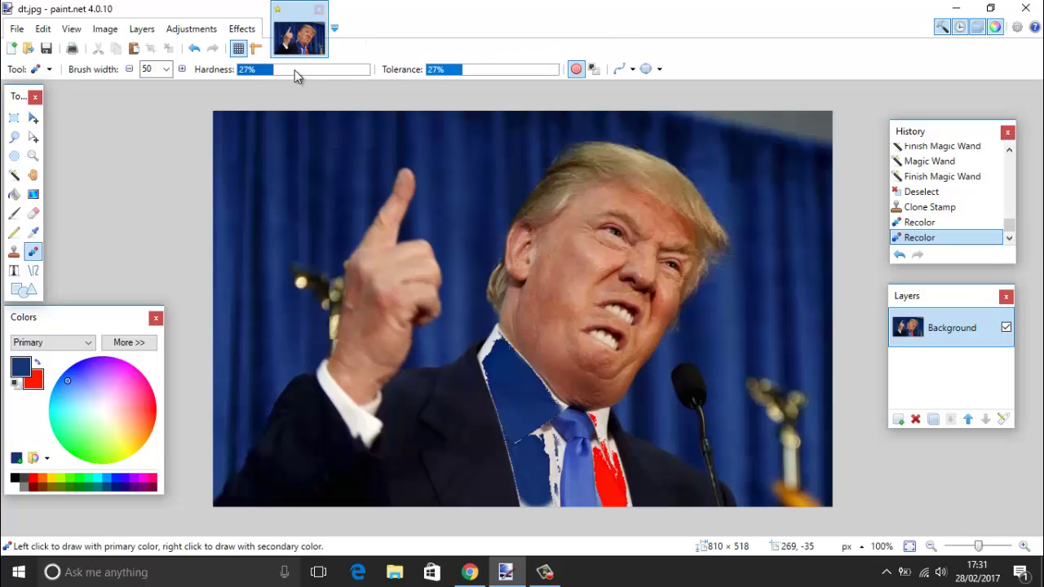
pyautogui.click(493, 72)
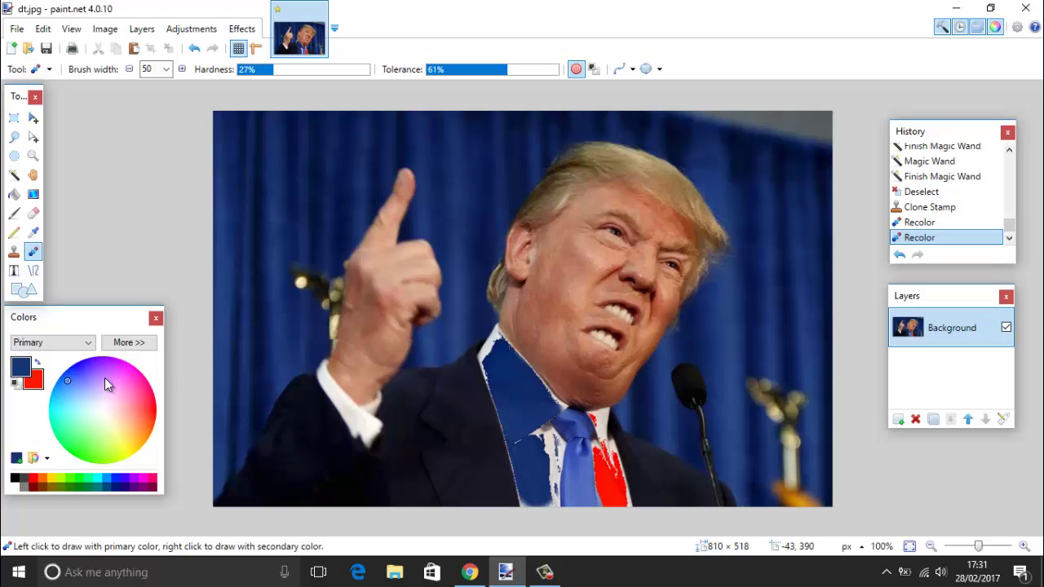
pyautogui.hotkey('ctrl', 'z')
pyautogui.hotkey('ctrl', 'z')
pyautogui.hotkey('ctrl', 'z')
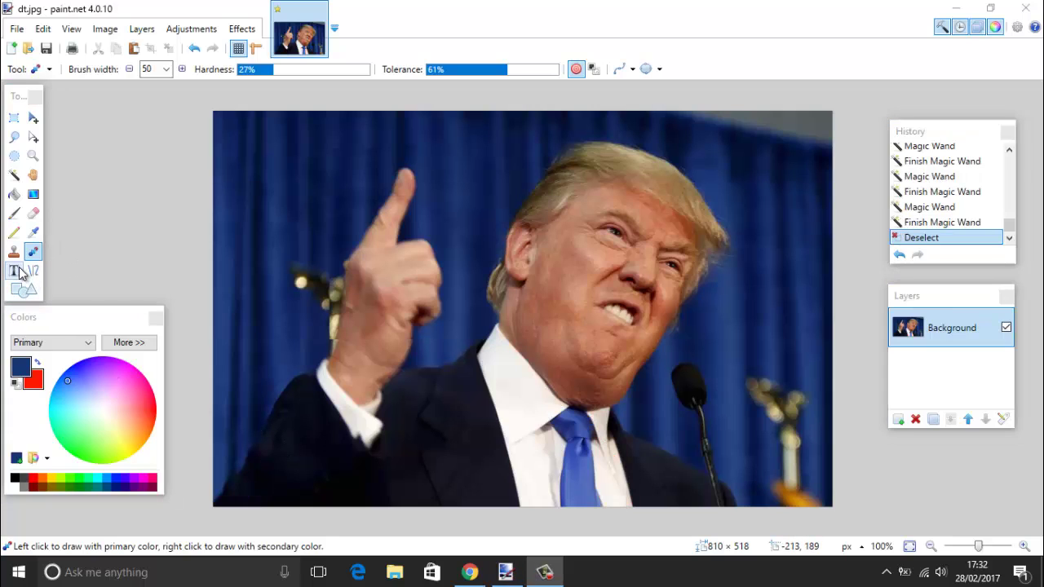
# Step: Add the text "TRUMP" on the curtain beside the raised finger and swap the primary and secondary colors to make it red
pyautogui.click(16, 271)
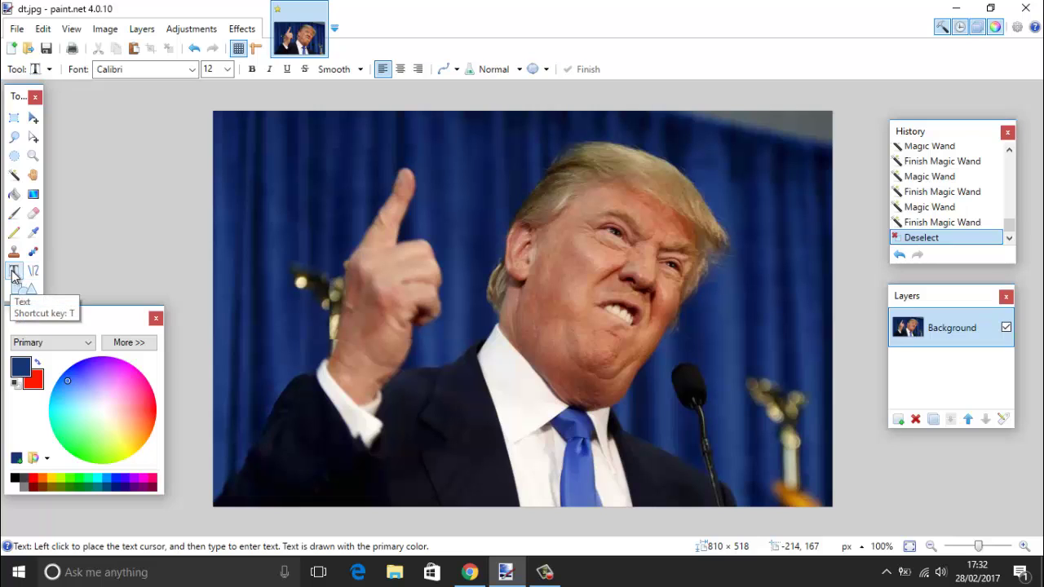
pyautogui.click(255, 158)
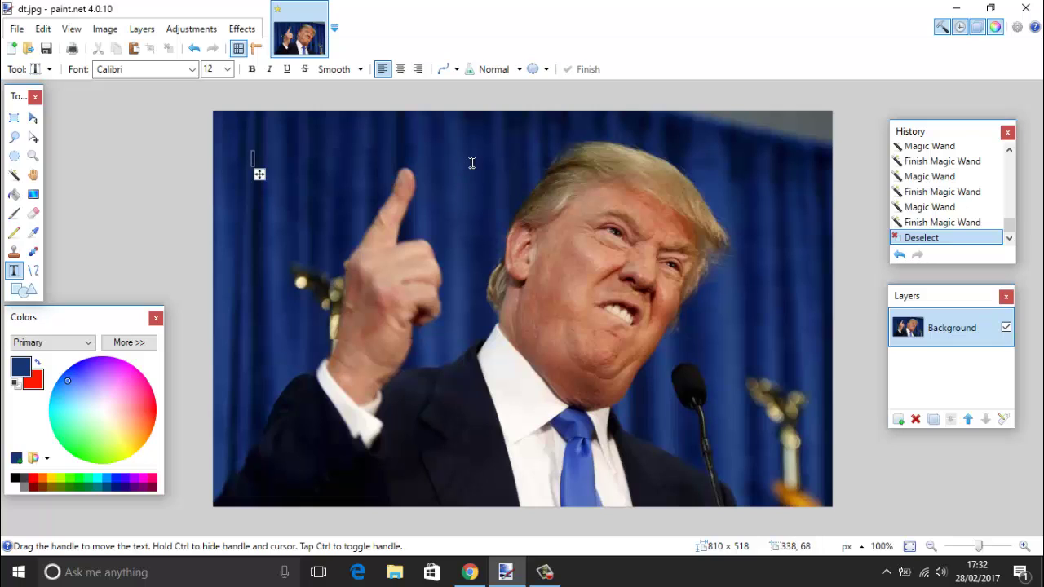
pyautogui.write('Donald')
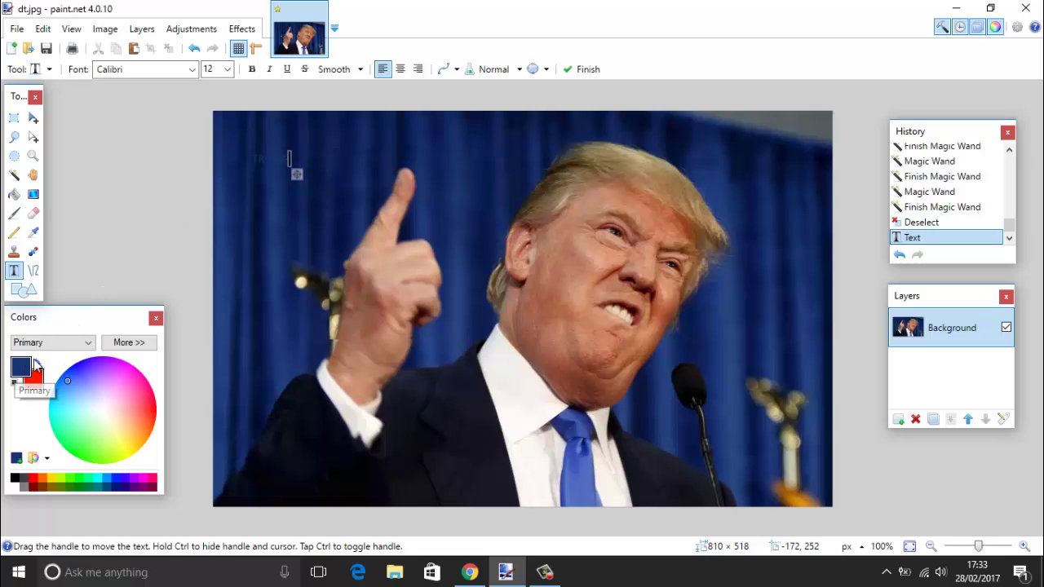
pyautogui.click(37, 363)
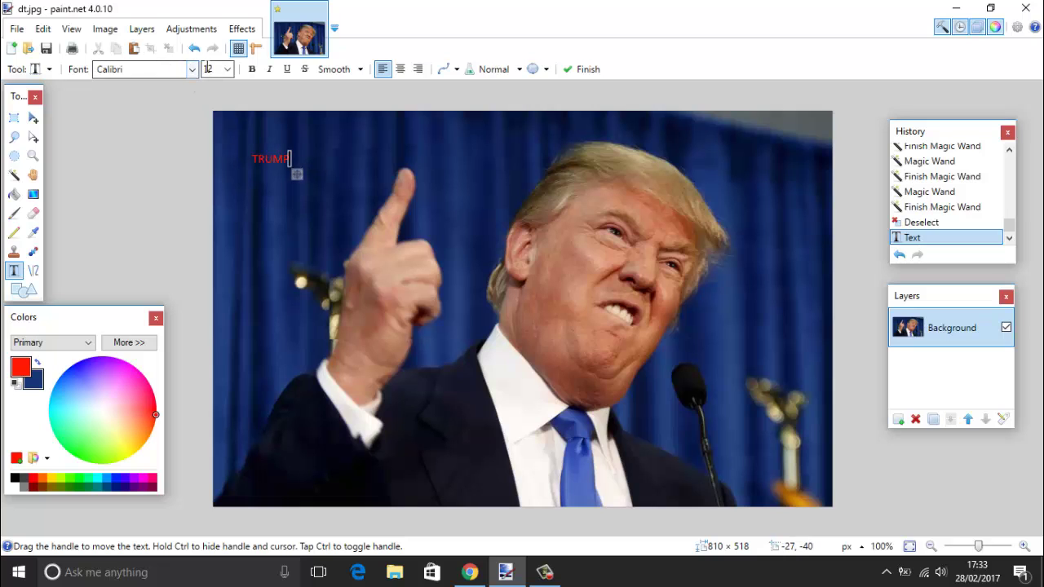
# Step: Format the "TRUMP" text in the Corpulent Caps BRK font at size 36 with bold
pyautogui.click(189, 70)
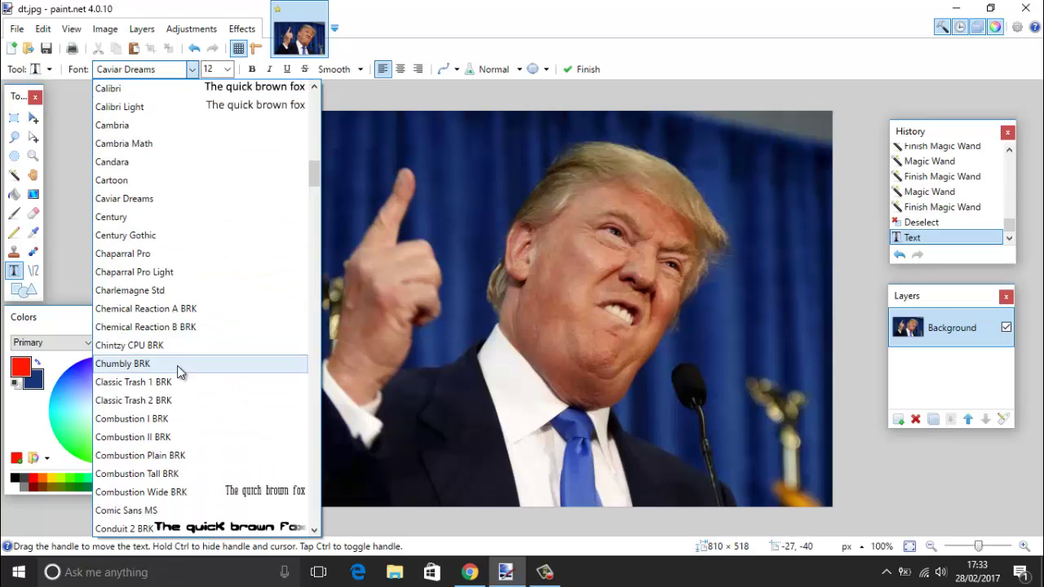
pyautogui.scroll(-1, 182, 220)
pyautogui.scroll(-7, 181, 221)
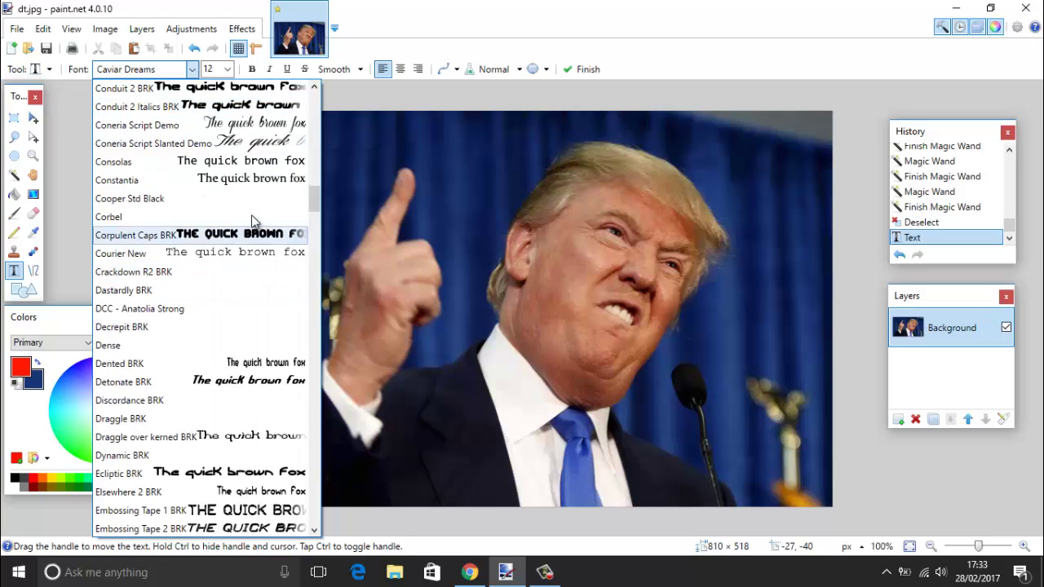
pyautogui.click(244, 234)
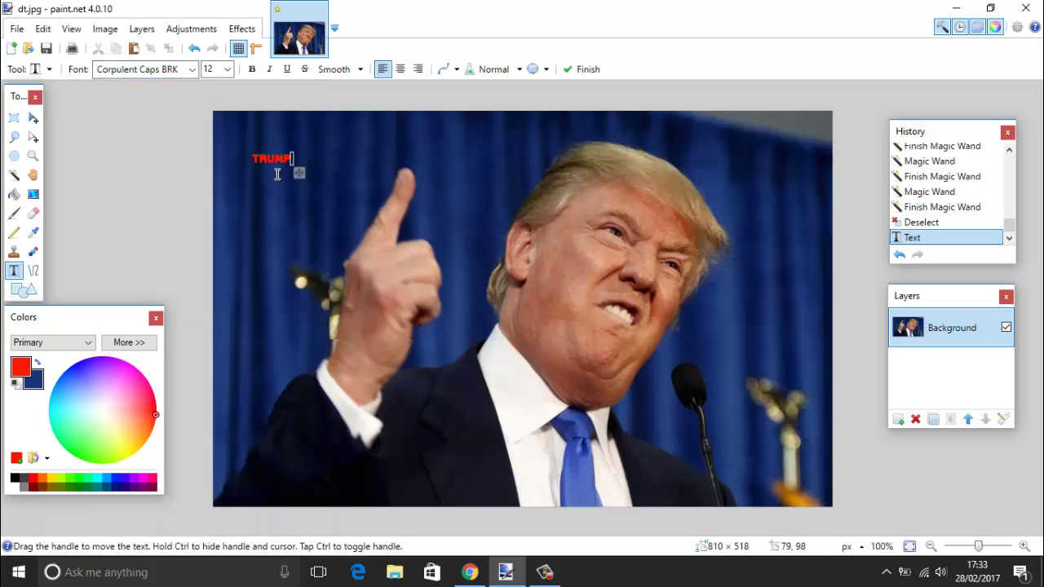
pyautogui.click(228, 69)
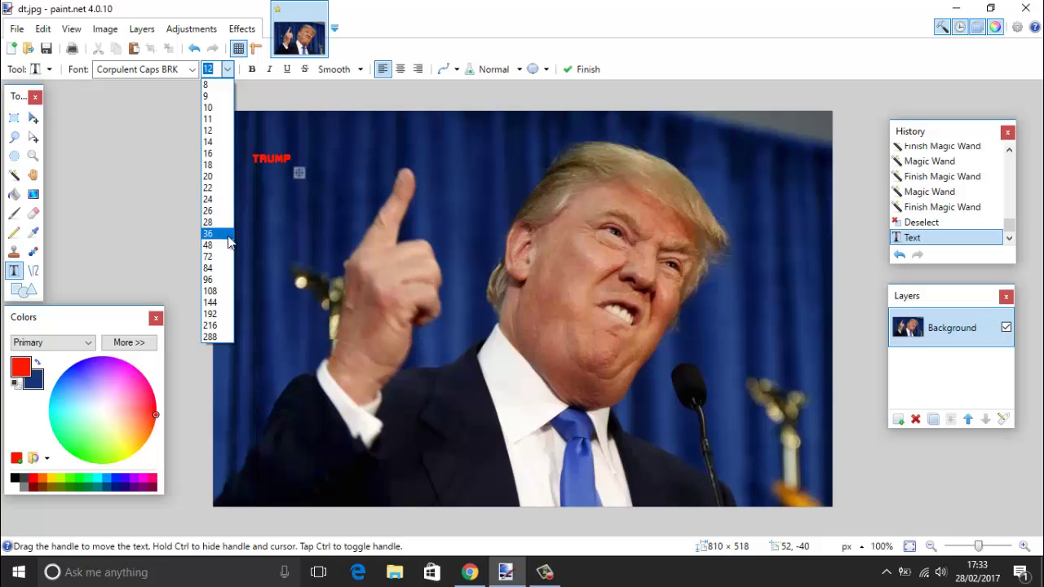
pyautogui.click(228, 236)
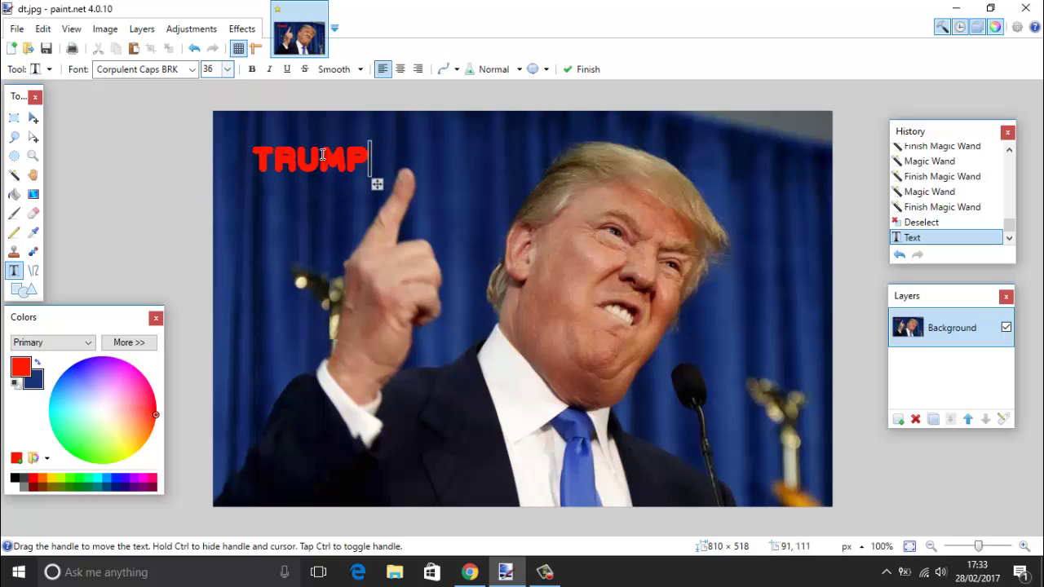
pyautogui.click(257, 73)
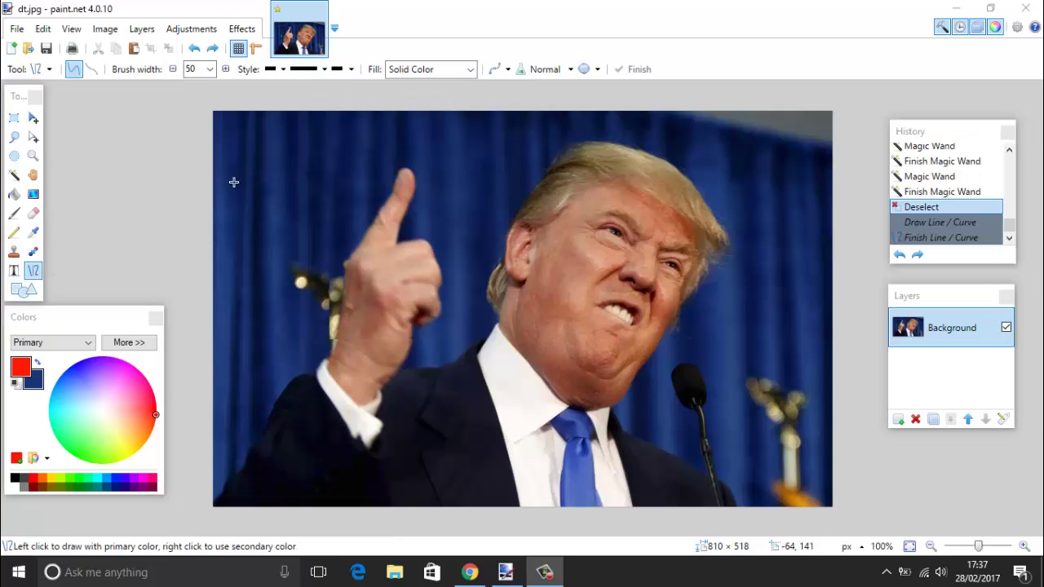
# Step: Draw a red line about 500 pixels long from the curtain to the eye at brush width 50 and bend it into a V-like curve
pyautogui.click(370, 279)
pyautogui.moveTo(285, 201); pyautogui.dragTo(660, 261)
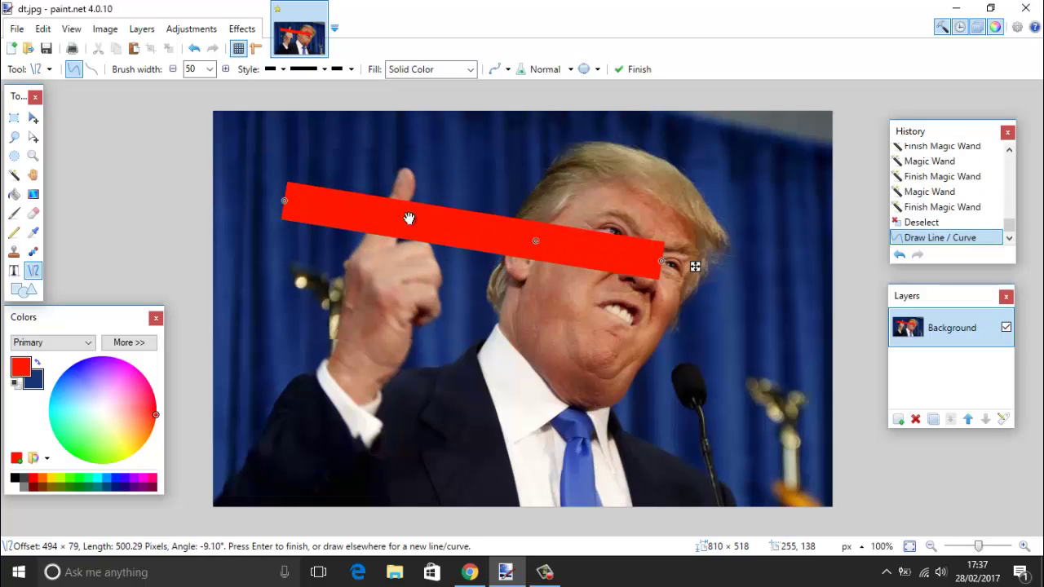
pyautogui.moveTo(409, 219); pyautogui.dragTo(378, 330)
pyautogui.moveTo(535, 242); pyautogui.dragTo(383, 401)
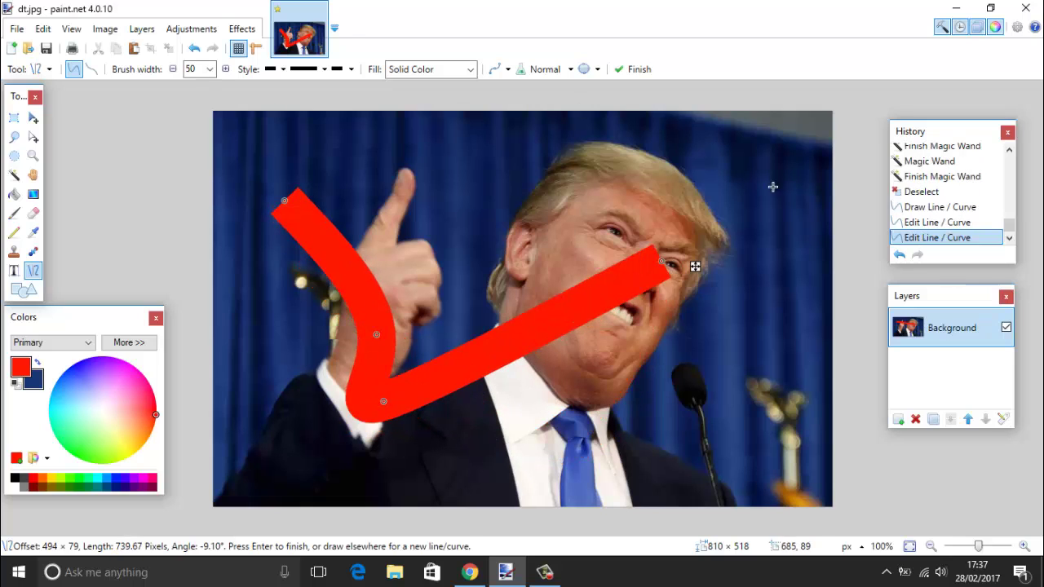
# Step: Give the start of the red curve an arrowhead and choose another brush width
pyautogui.click(275, 69)
pyautogui.click(299, 122)
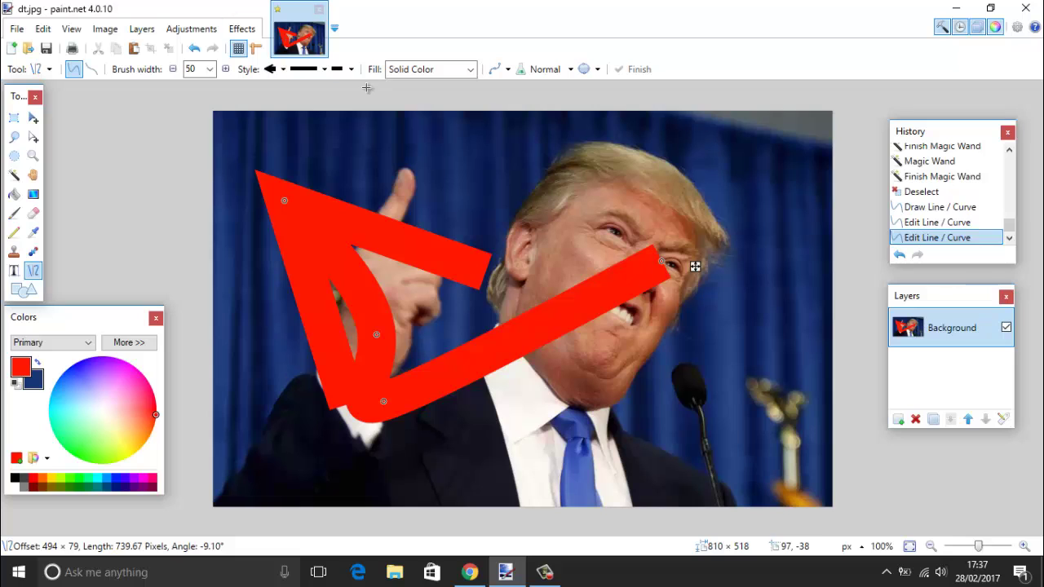
pyautogui.click(209, 69)
pyautogui.scroll(5, 208, 245)
pyautogui.click(207, 123)
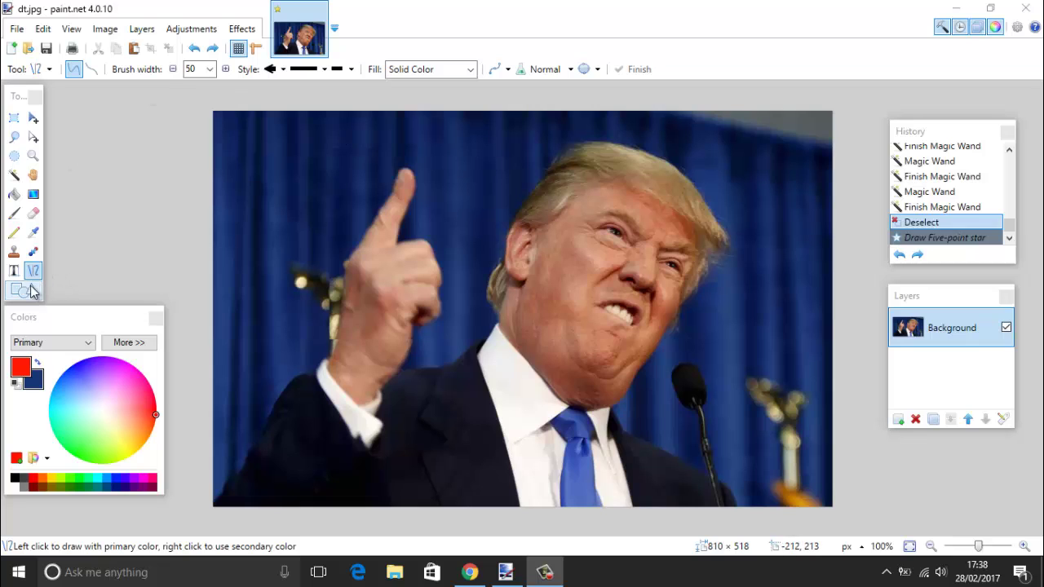
# Step: Set the primary color to yellow and draw a Lightning bolt shape from above the raised hand down to the jacket
pyautogui.click(31, 291)
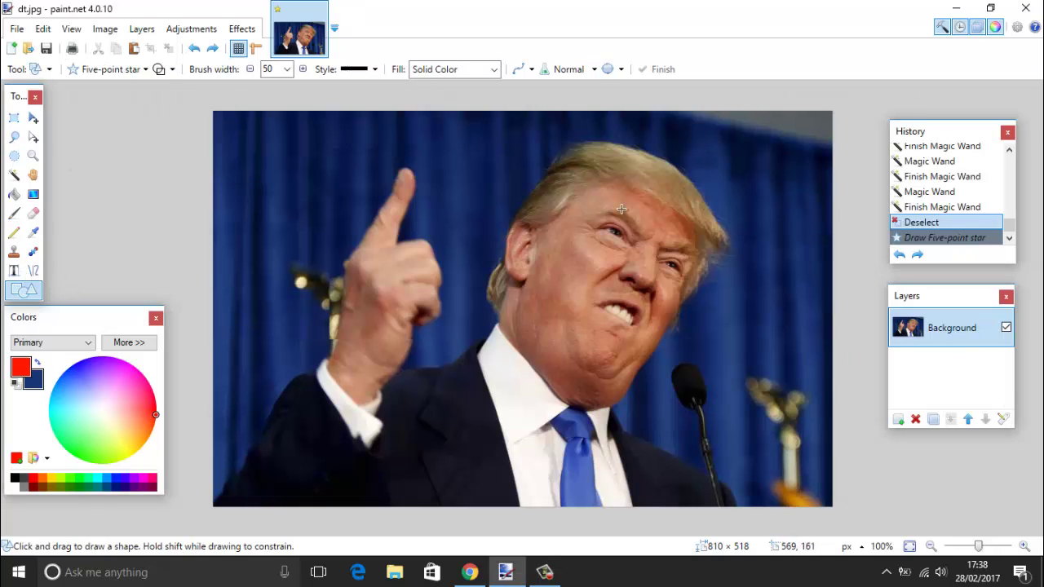
pyautogui.click(140, 69)
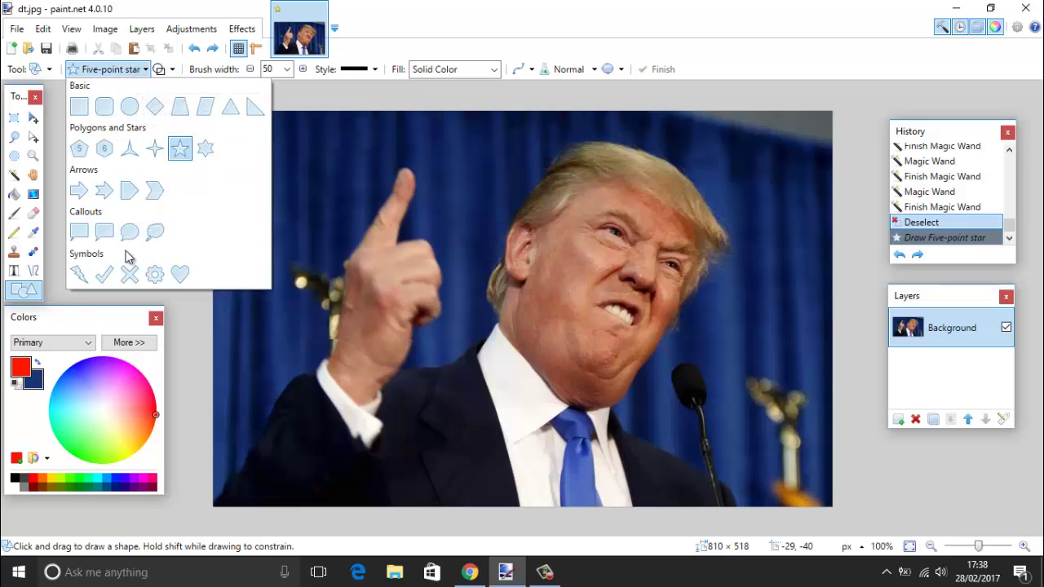
pyautogui.click(78, 275)
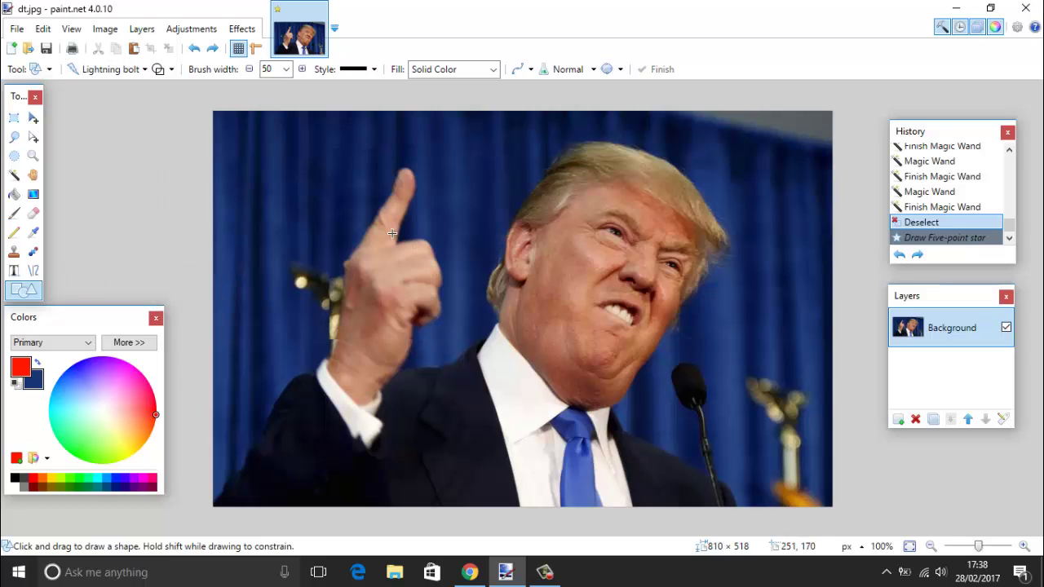
pyautogui.click(126, 447)
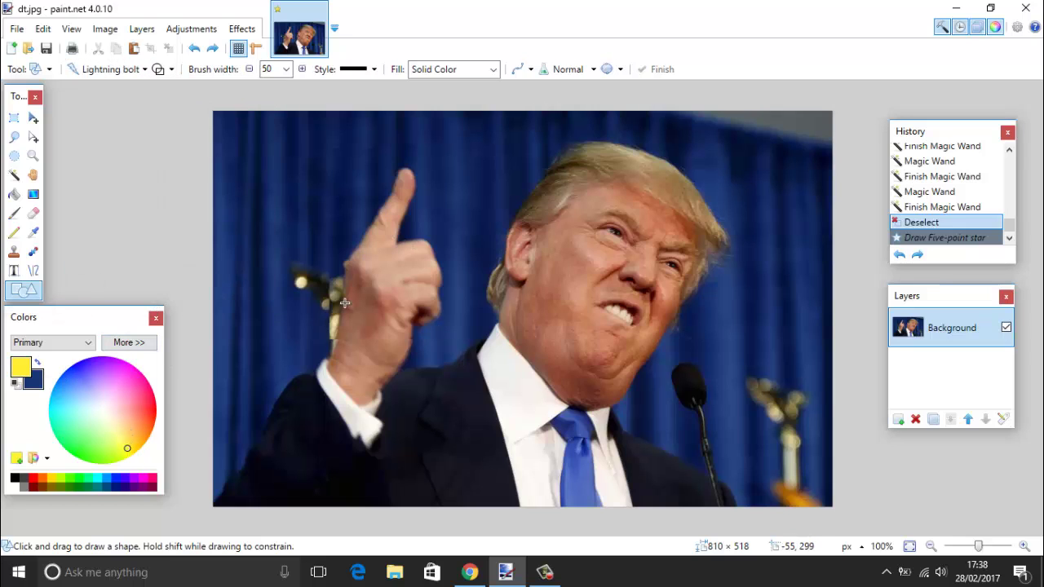
pyautogui.moveTo(330, 176)
pyautogui.mouseDown()
pyautogui.moveTo(487, 350)
pyautogui.moveTo(499, 408)
pyautogui.moveTo(486, 428)
pyautogui.mouseUp()
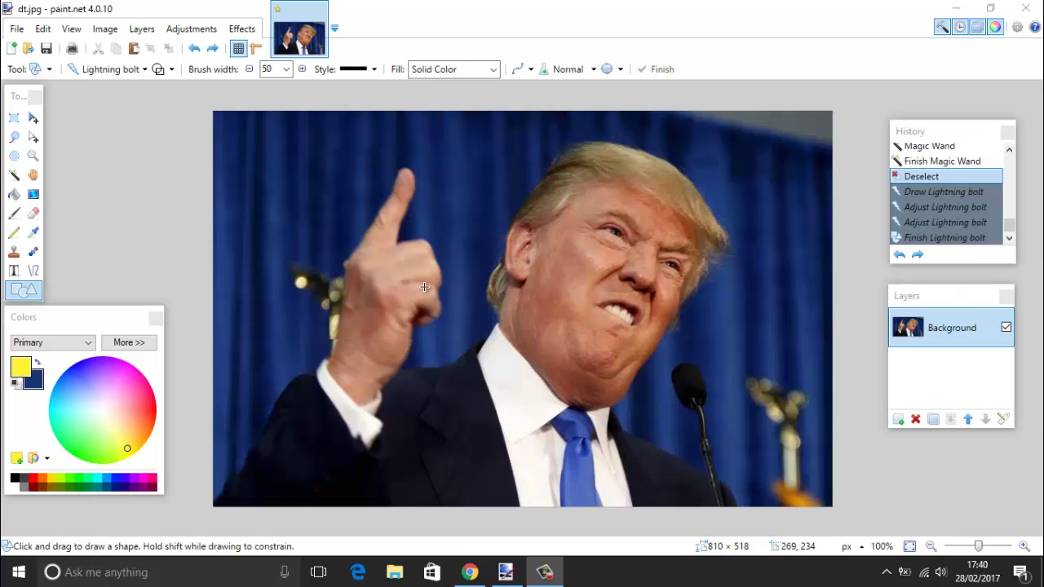
# Step: Show the rulers around the canvas and turn off the pixel grid
pyautogui.click(16, 29)
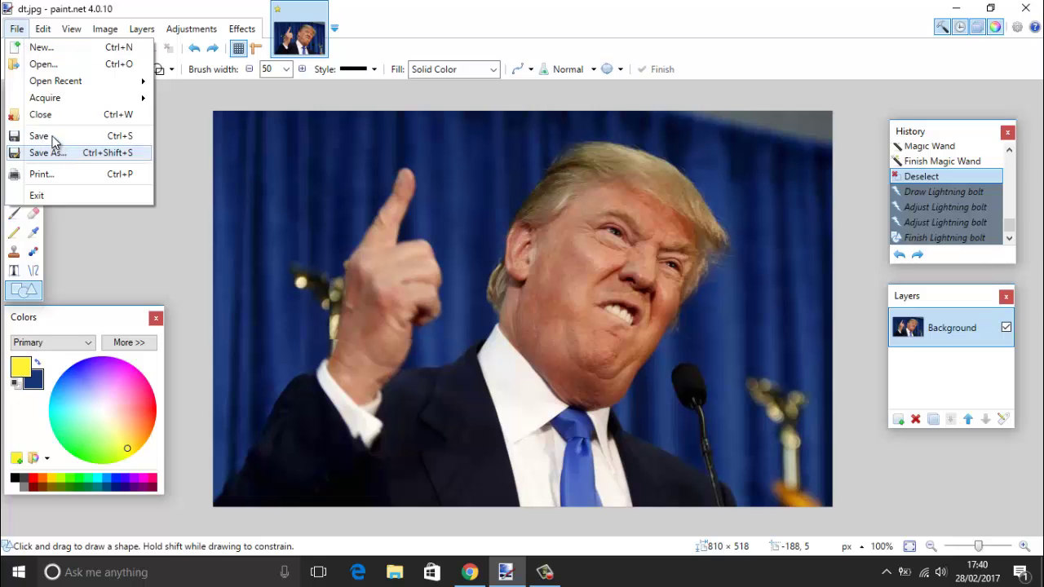
pyautogui.moveTo(40, 33)
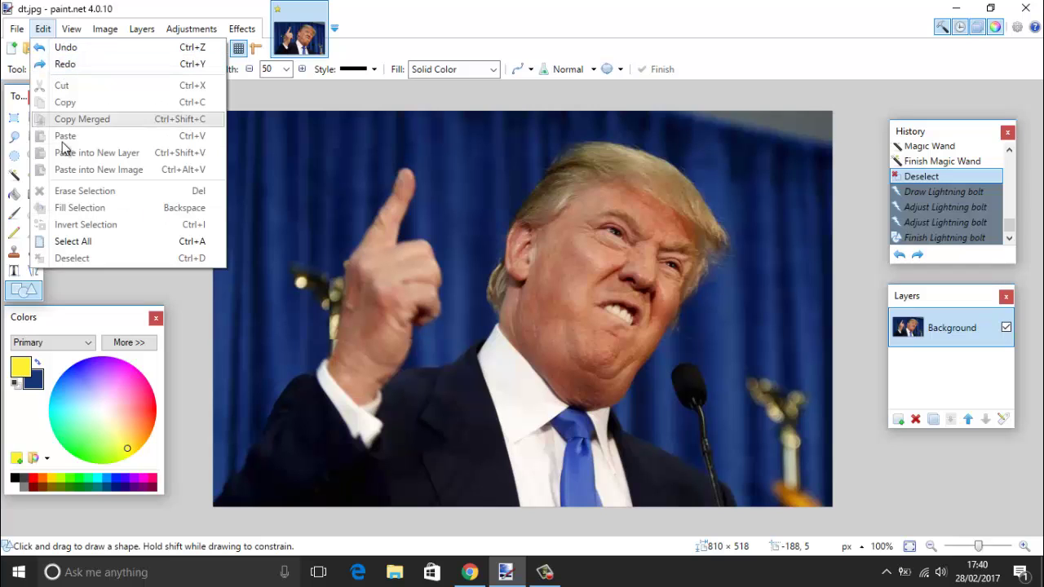
pyautogui.moveTo(78, 31)
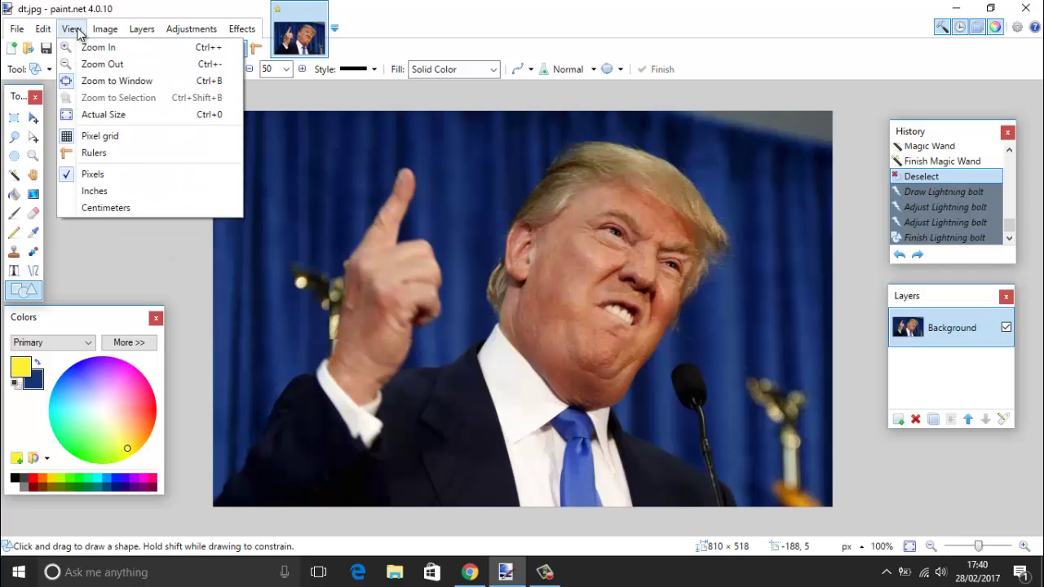
pyautogui.click(107, 153)
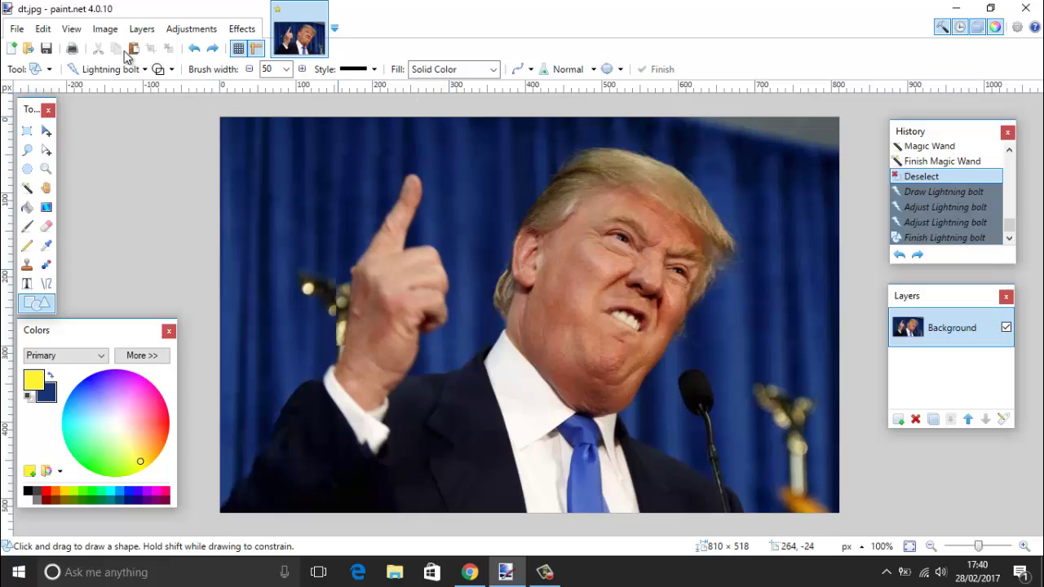
pyautogui.click(71, 28)
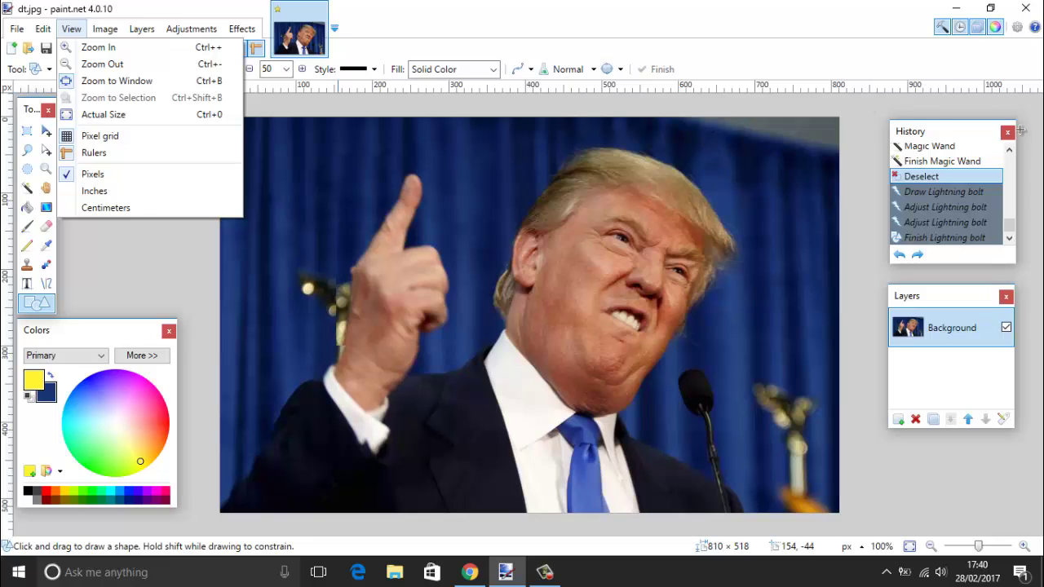
pyautogui.click(100, 135)
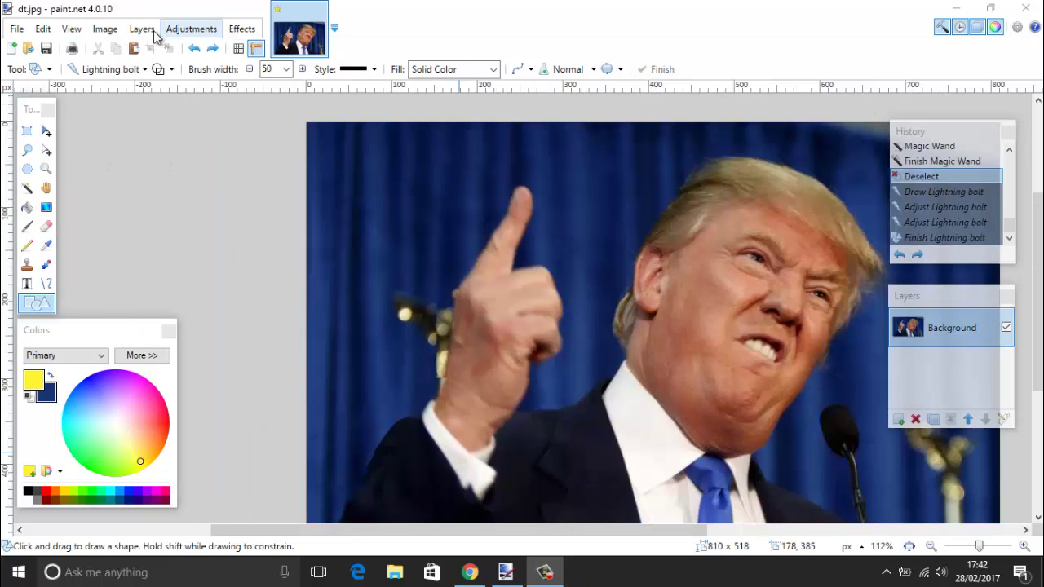
# Step: Invert the colors of the photo and undo the inversion
pyautogui.click(108, 30)
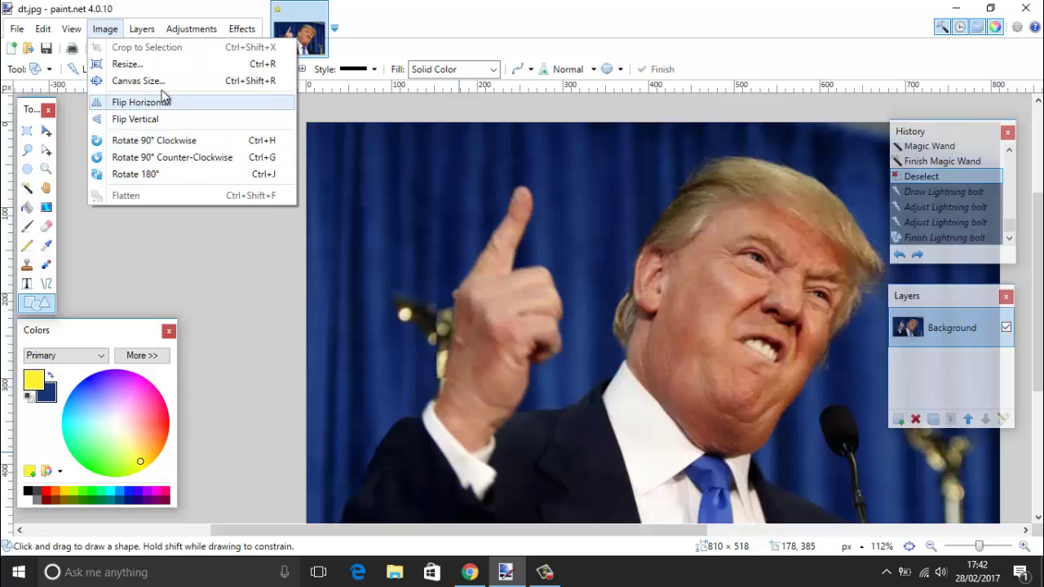
pyautogui.moveTo(143, 36)
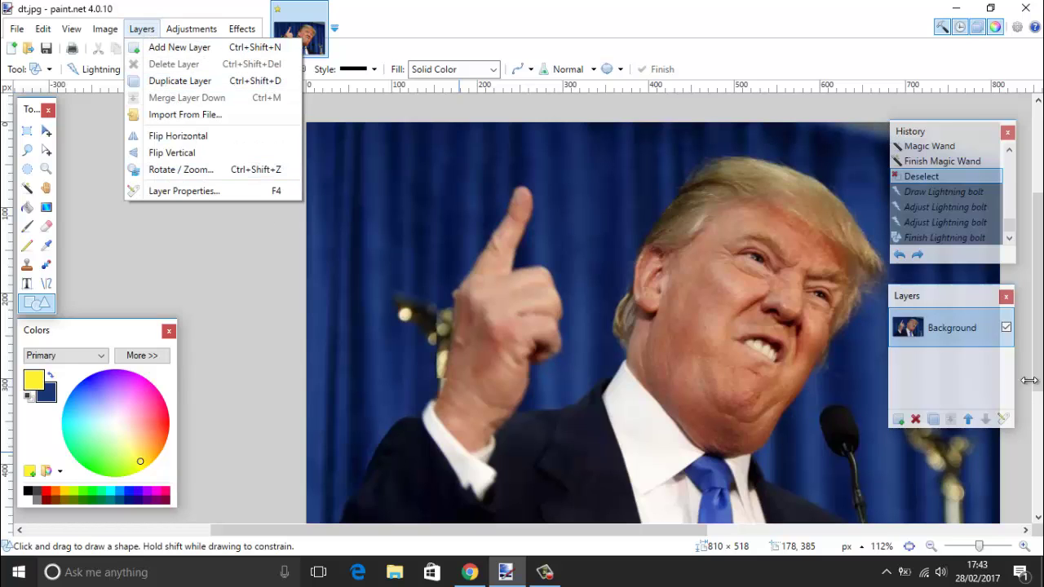
pyautogui.moveTo(191, 33)
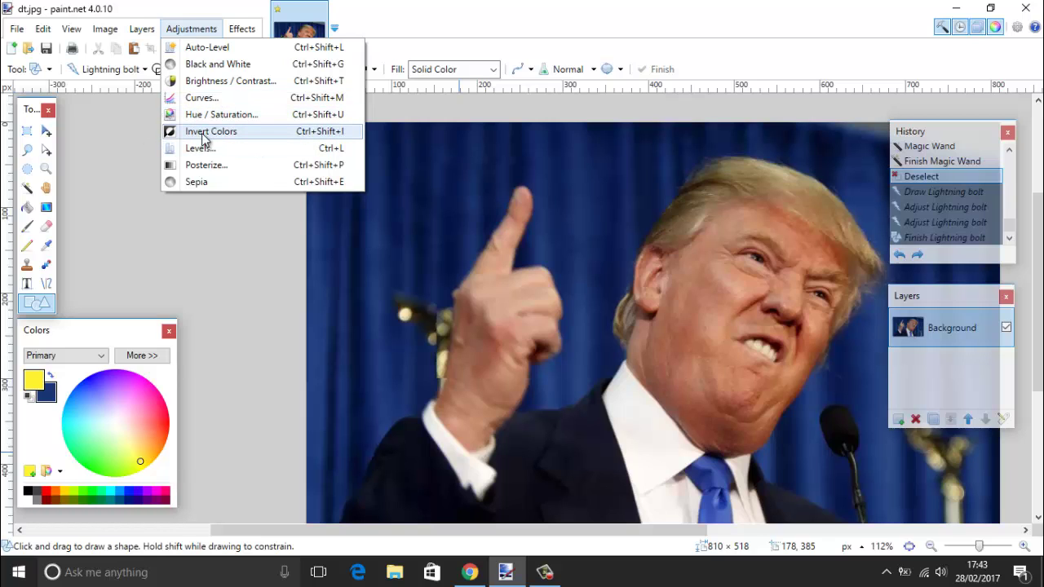
pyautogui.click(245, 133)
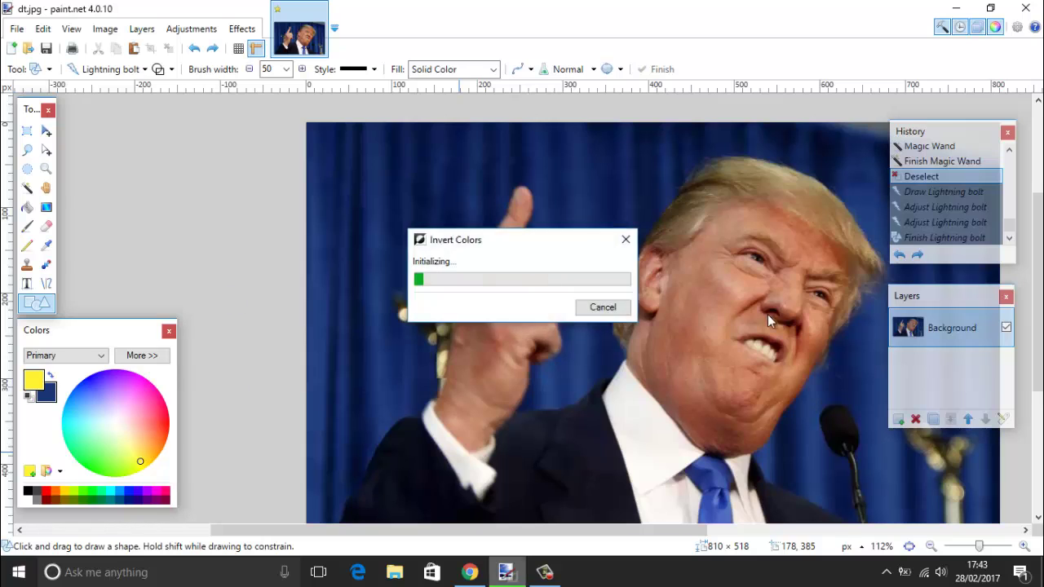
pyautogui.hotkey('ctrl', 'z')
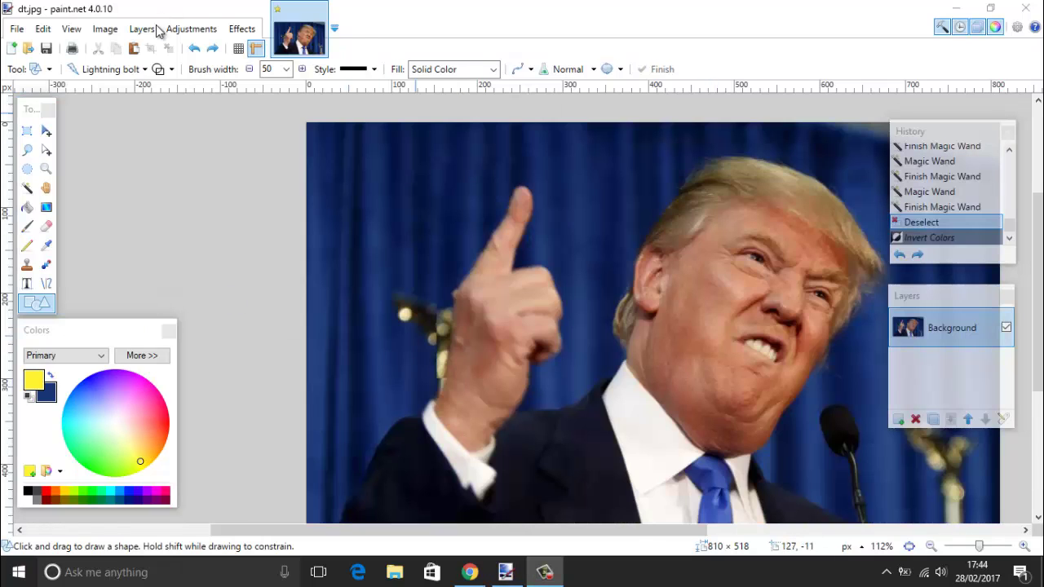
# Step: Apply a Levels adjustment to the photo with the output black point at 32 and the midtone value at 1.59
pyautogui.click(187, 28)
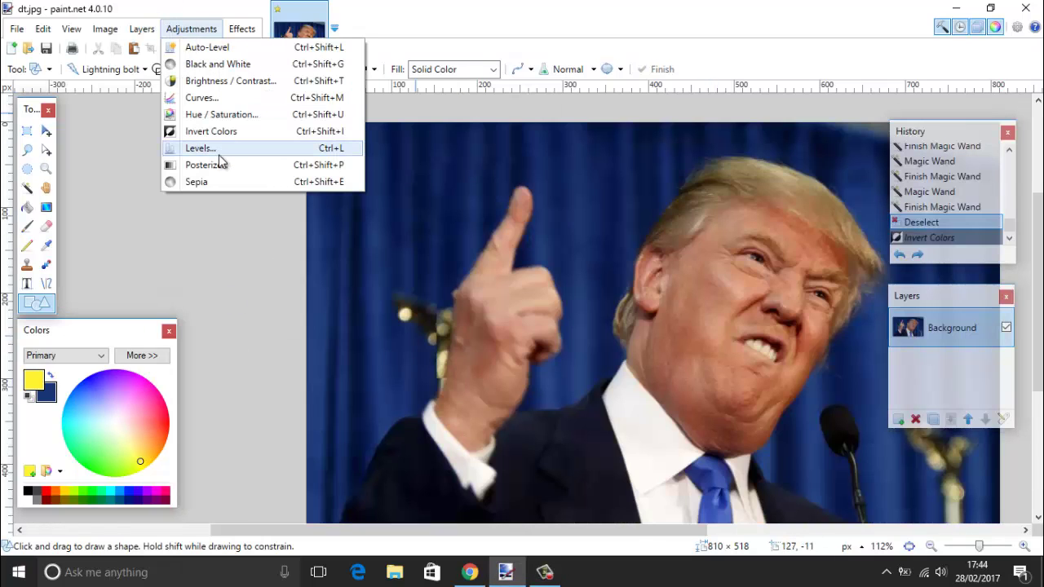
pyautogui.click(204, 149)
pyautogui.moveTo(554, 181); pyautogui.dragTo(226, 169)
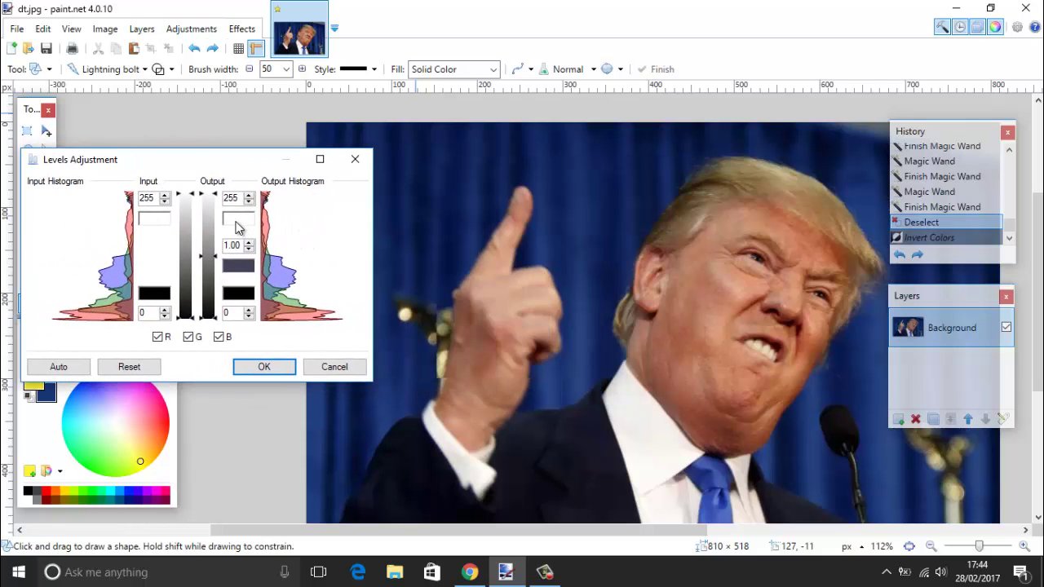
pyautogui.moveTo(215, 323); pyautogui.dragTo(214, 306)
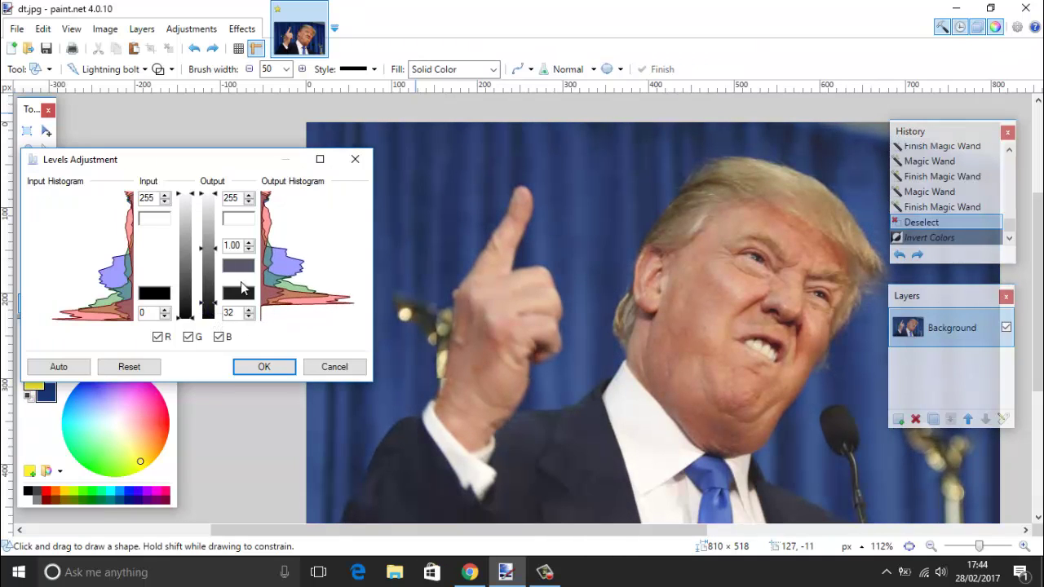
pyautogui.moveTo(217, 251); pyautogui.dragTo(220, 275)
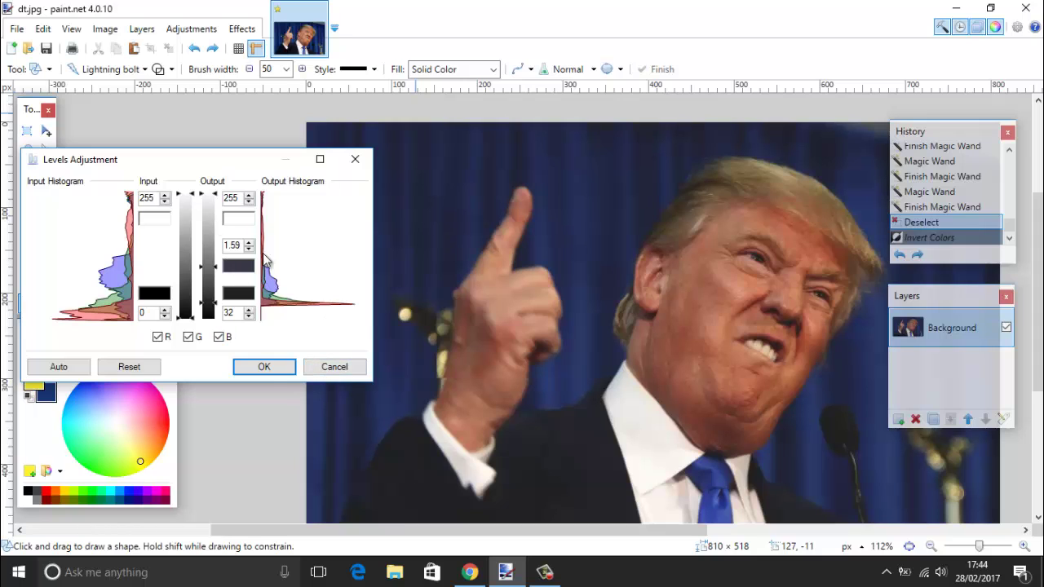
pyautogui.click(265, 367)
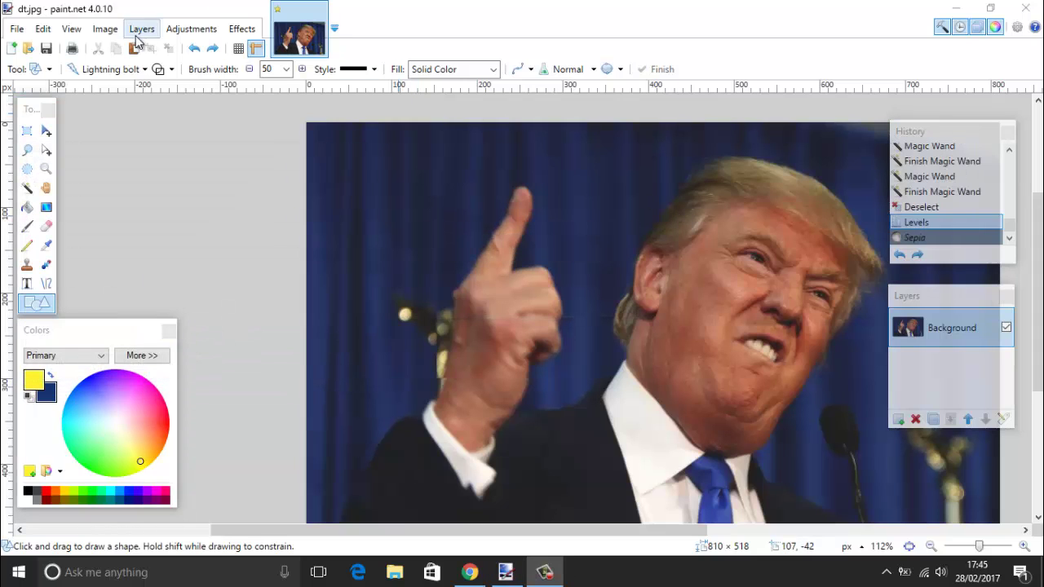
# Step: Apply the Sepia adjustment to the photo and undo it
pyautogui.click(184, 31)
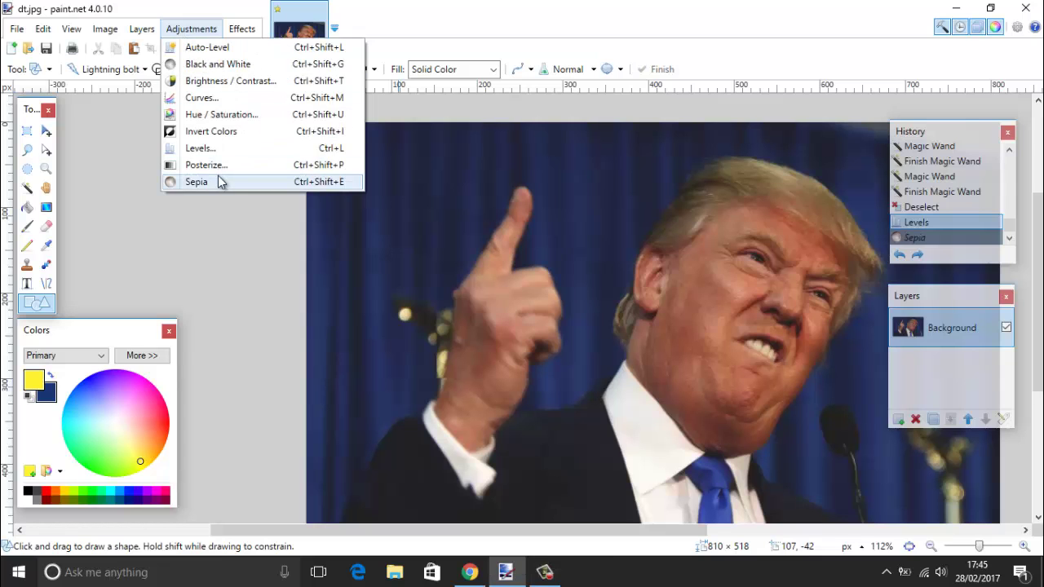
pyautogui.click(218, 181)
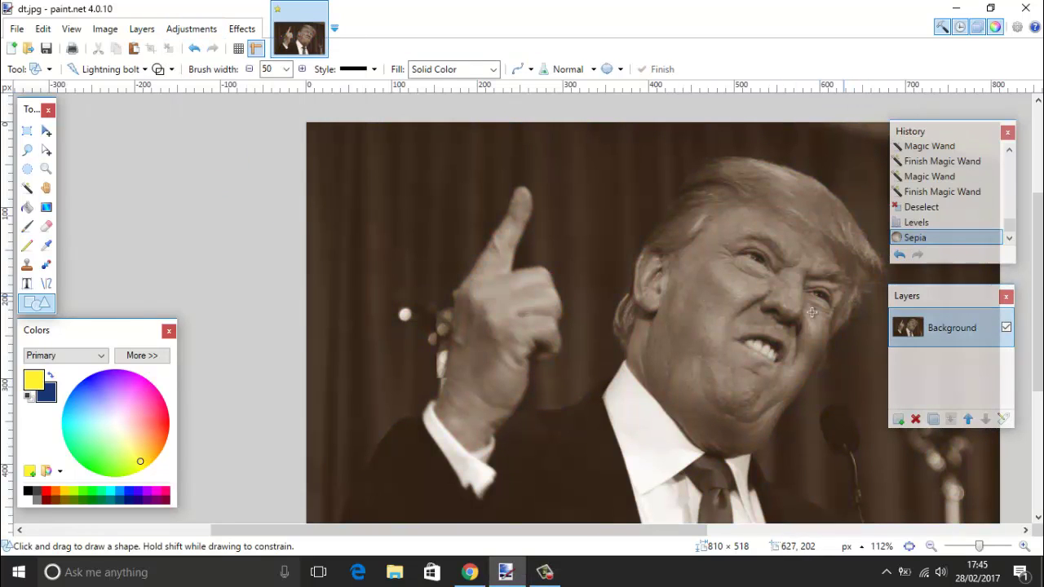
pyautogui.hotkey('ctrl', 'z')
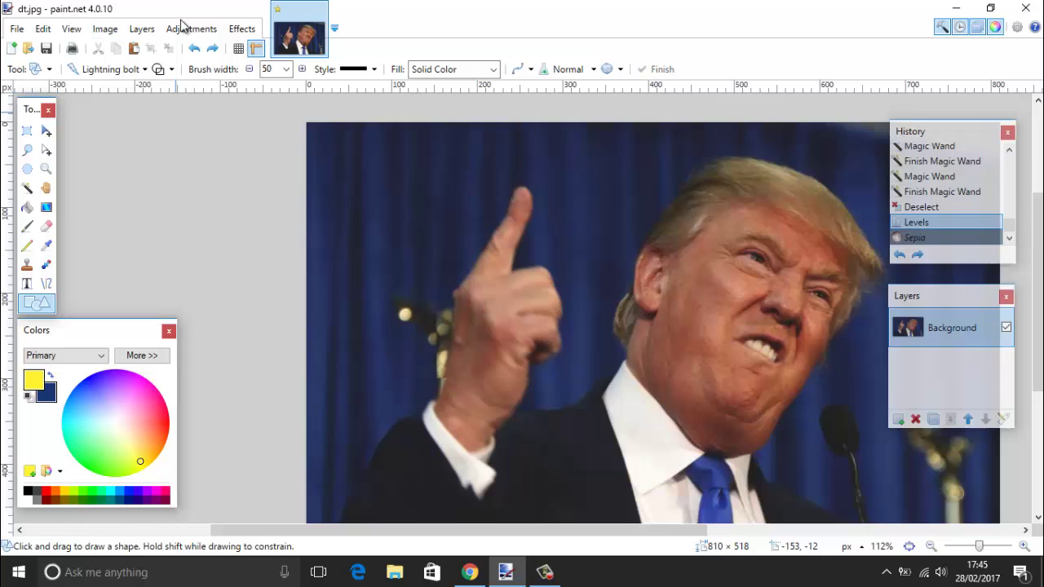
# Step: Preview the Ink Sketch effect on the photo with Ink Outline 37 and Coloring 38, and discard it
pyautogui.click(248, 30)
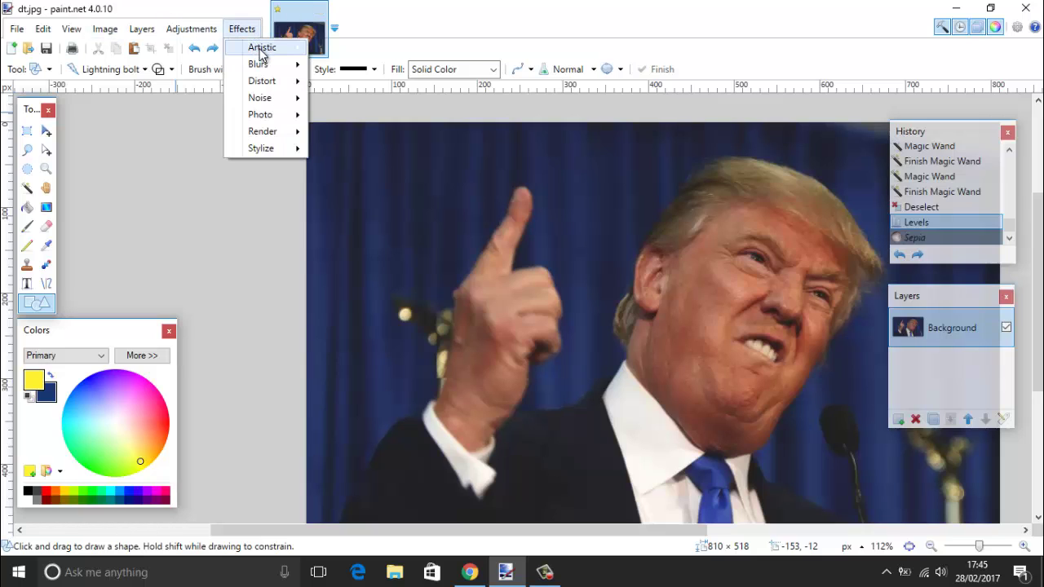
pyautogui.moveTo(263, 54)
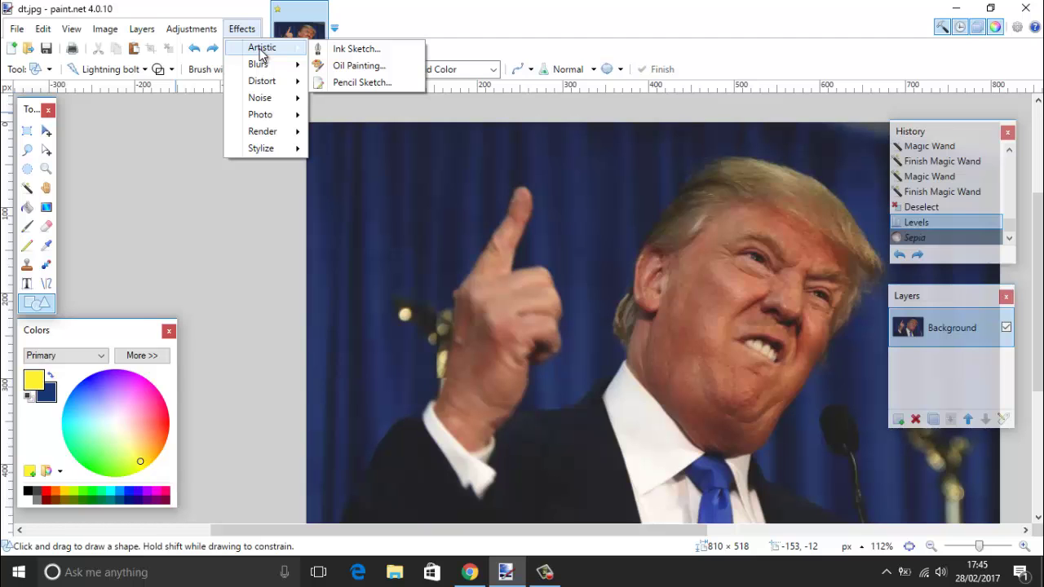
pyautogui.click(349, 54)
pyautogui.moveTo(487, 258); pyautogui.dragTo(529, 258)
pyautogui.moveTo(482, 297)
pyautogui.mouseDown()
pyautogui.moveTo(511, 286)
pyautogui.moveTo(471, 275)
pyautogui.moveTo(466, 260)
pyautogui.moveTo(503, 299)
pyautogui.moveTo(466, 297)
pyautogui.mouseUp()
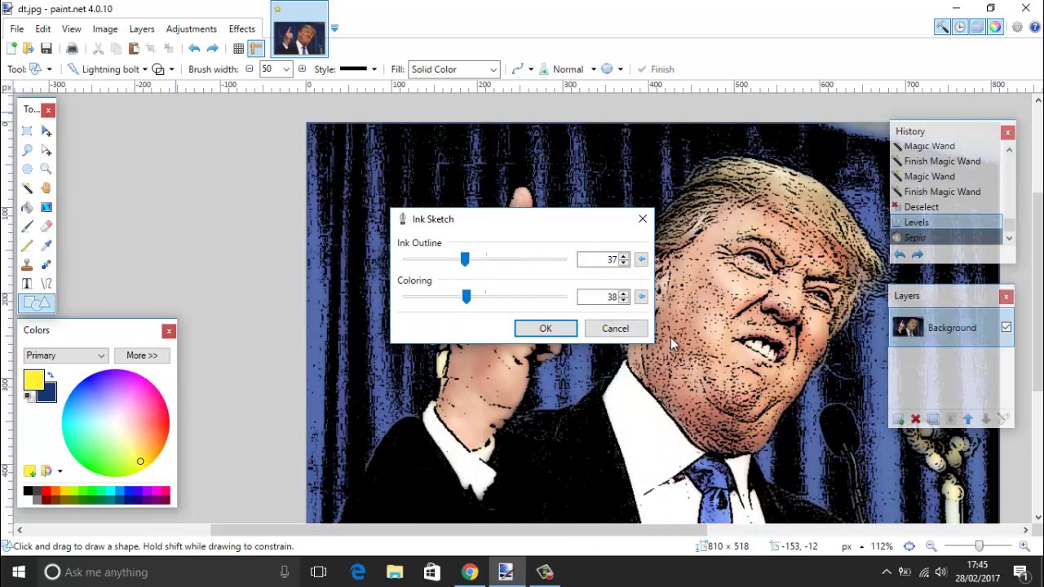
pyautogui.click(615, 329)
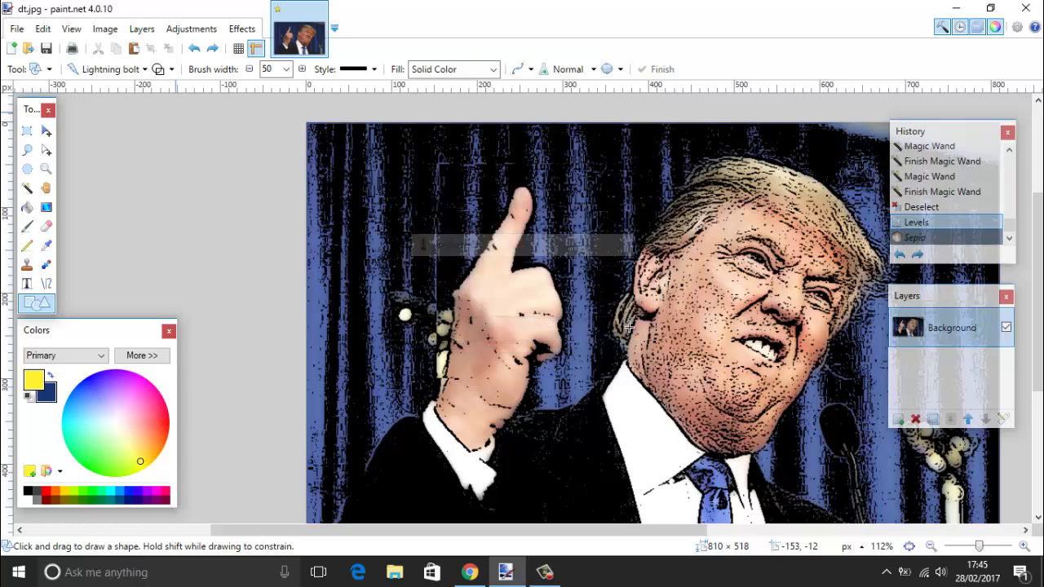
# Step: Try the Gaussian Blur effect on the photo, reduce its radius to 0 and cancel the effect
pyautogui.click(232, 29)
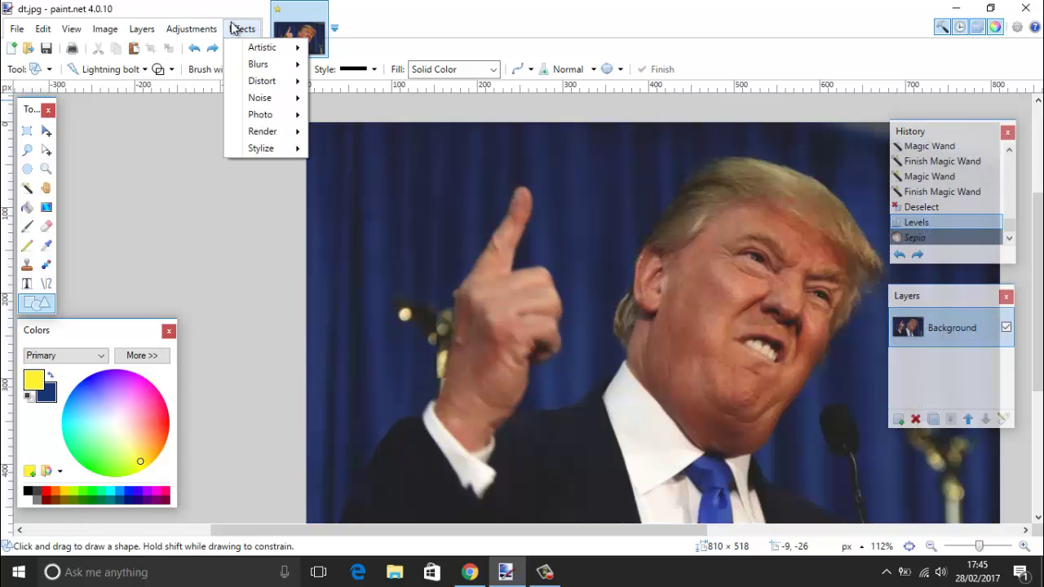
pyautogui.moveTo(256, 73)
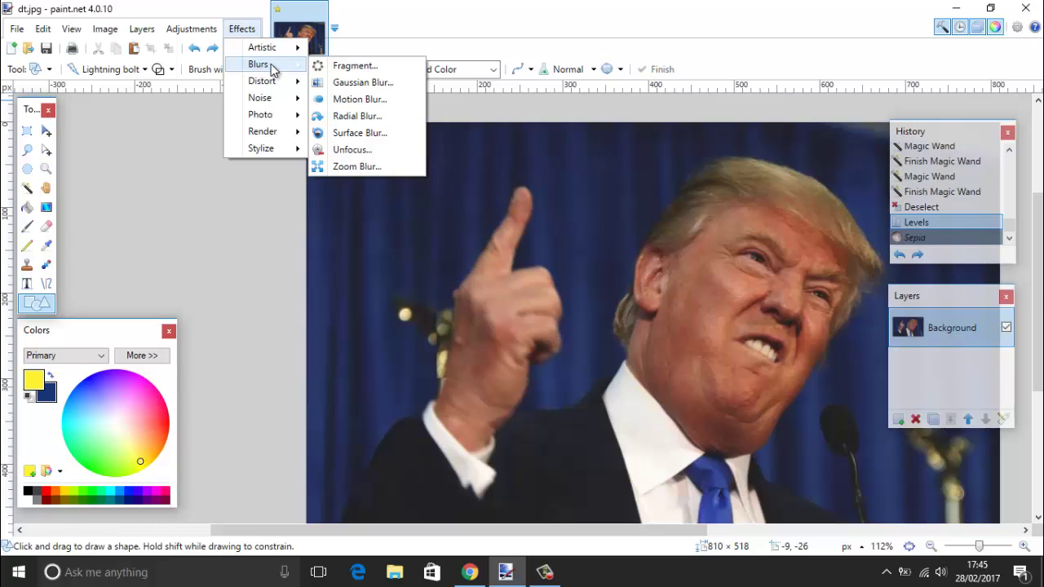
pyautogui.click(409, 82)
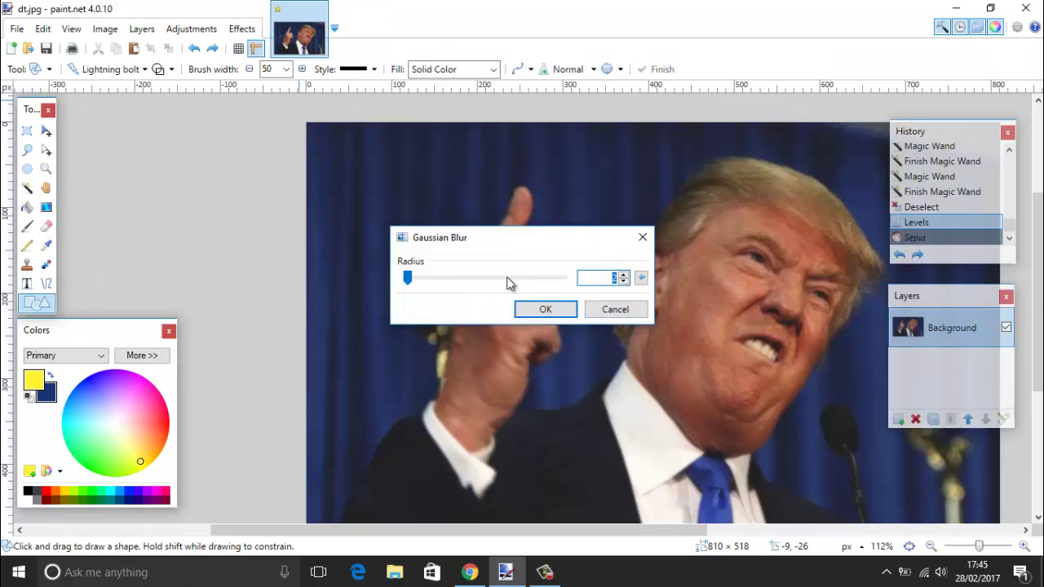
pyautogui.moveTo(430, 283); pyautogui.dragTo(402, 282)
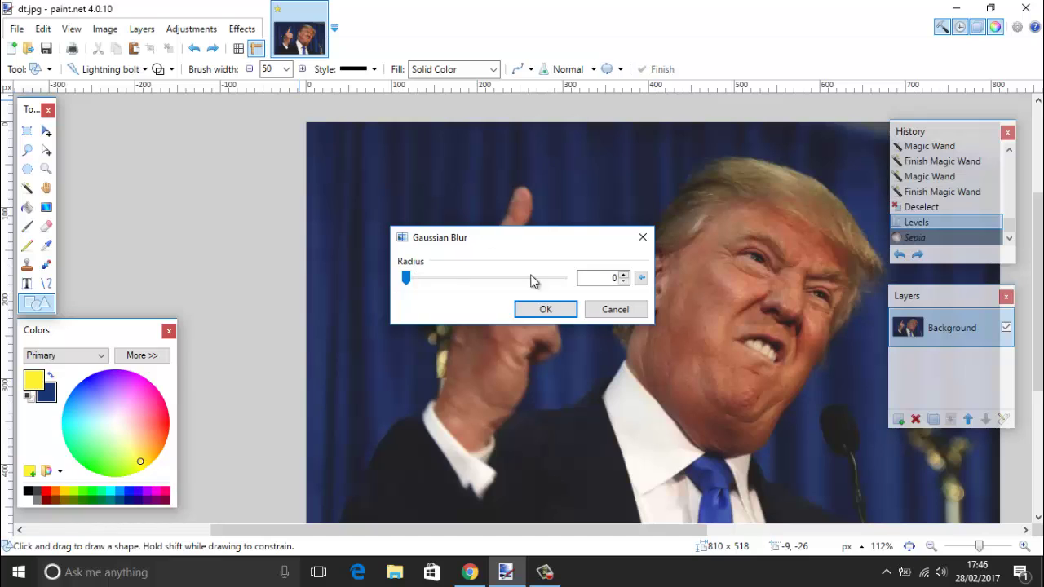
pyautogui.click(616, 309)
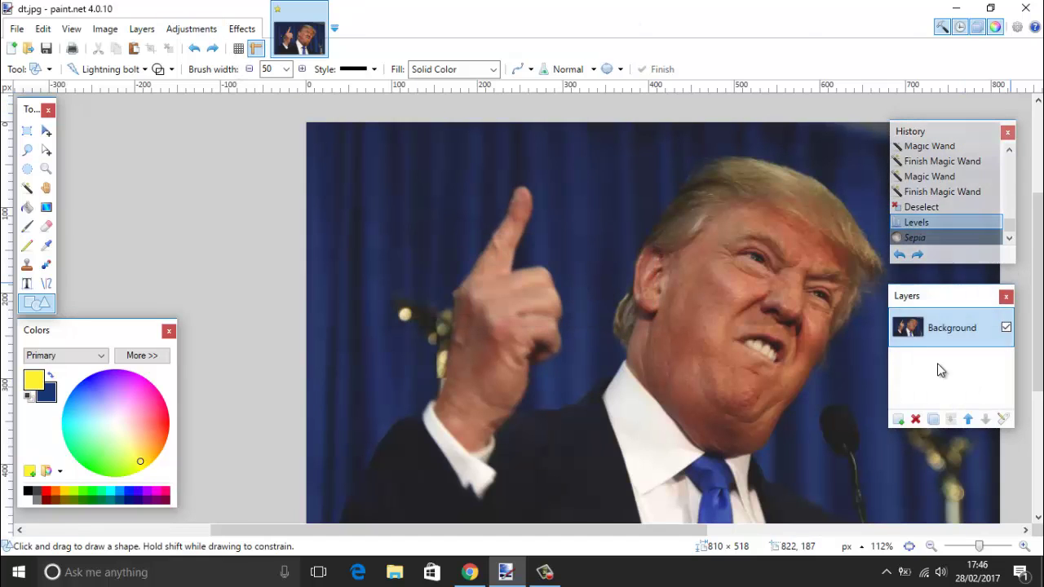
# Step: Preview the Outline stylize effect on the photo with its default thickness and intensity, and cancel it
pyautogui.click(242, 28)
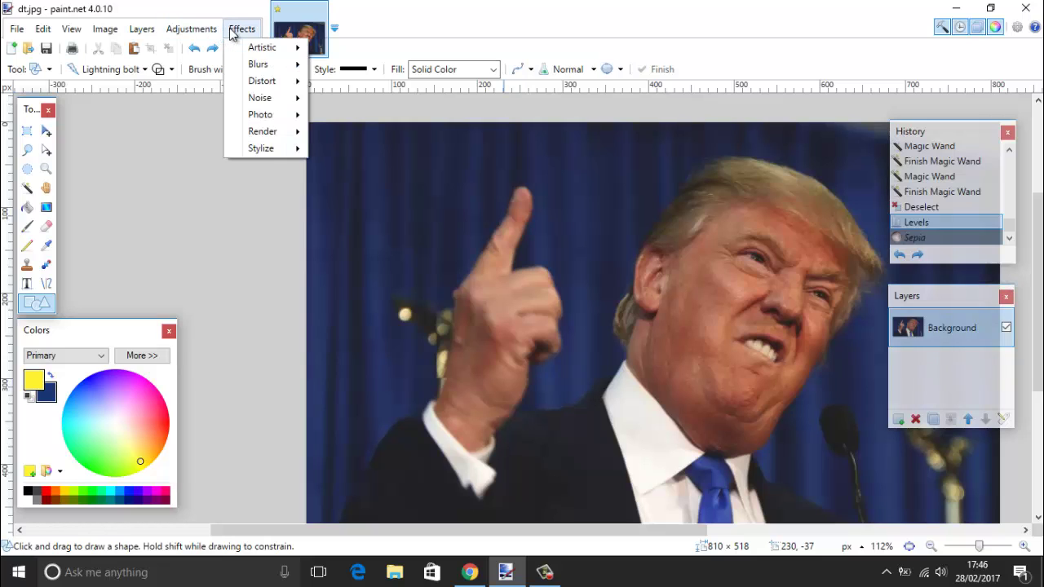
pyautogui.moveTo(261, 153)
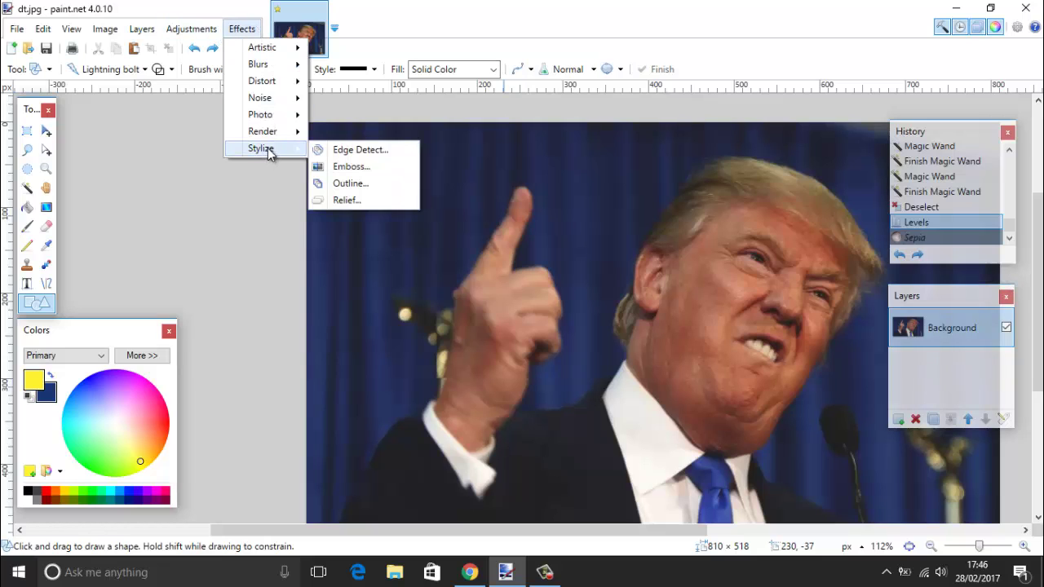
pyautogui.click(359, 184)
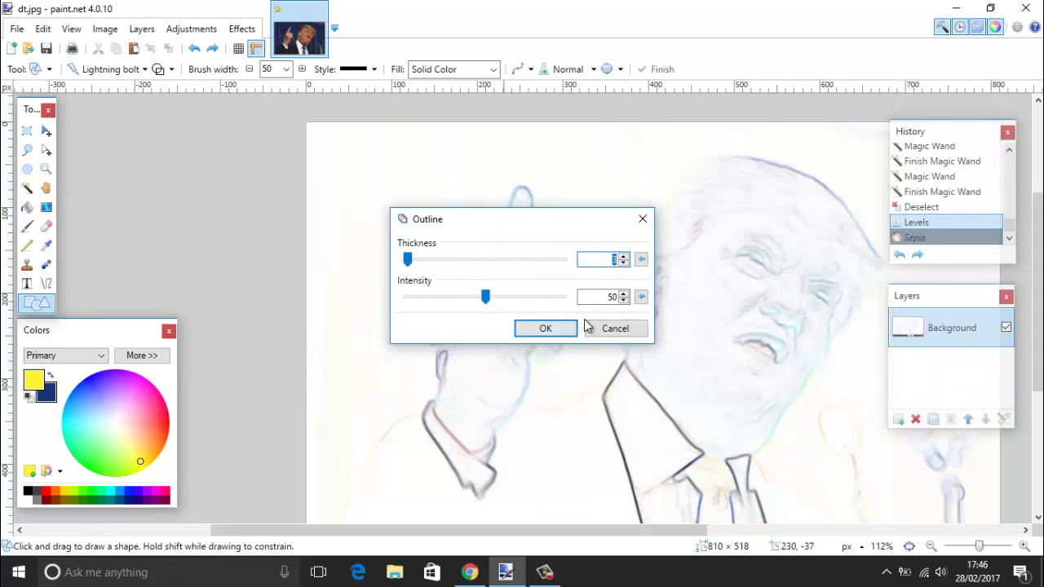
pyautogui.click(616, 329)
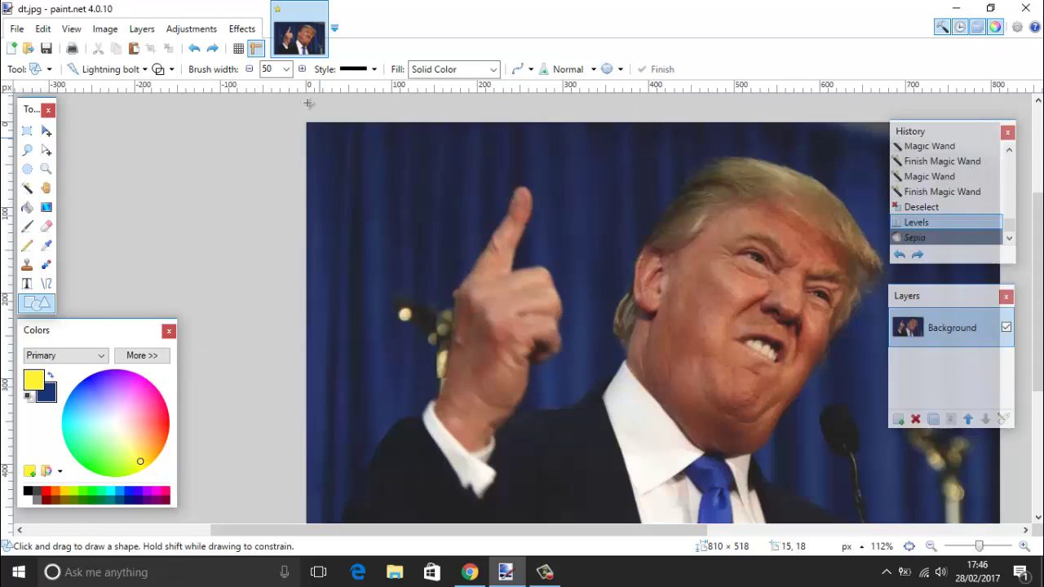